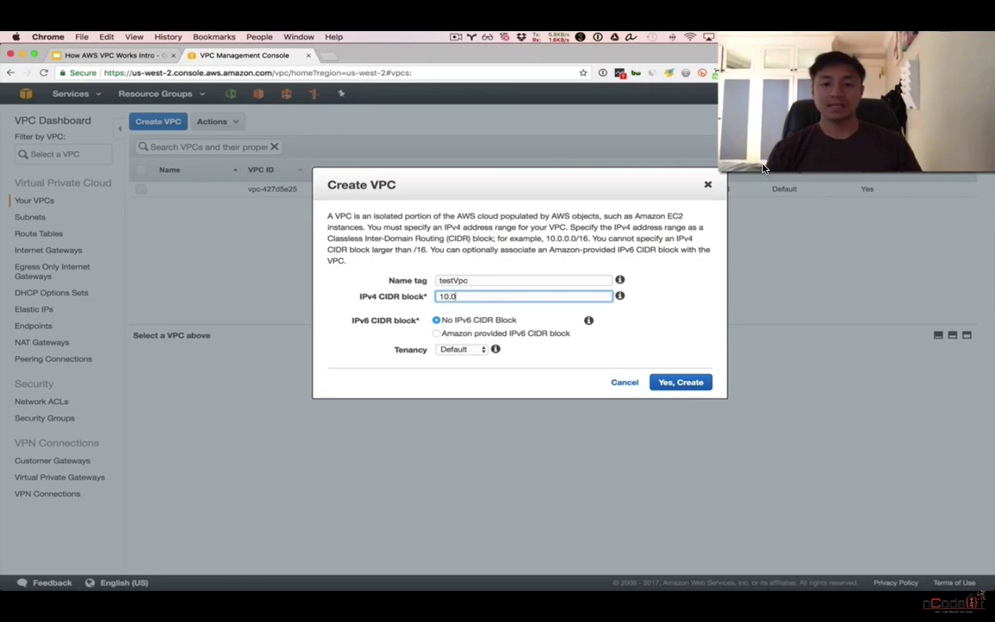
- Create the testVpc VPC with the IPv4 CIDR block 10.10.0.0/16, keeping Default tenancy
type("0.0")
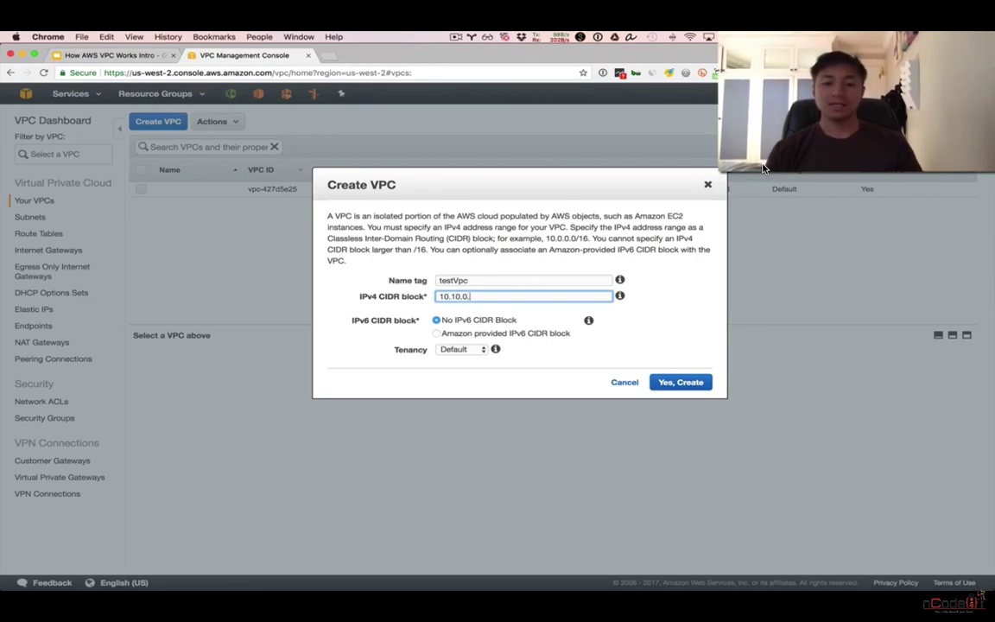
type(".0/16")
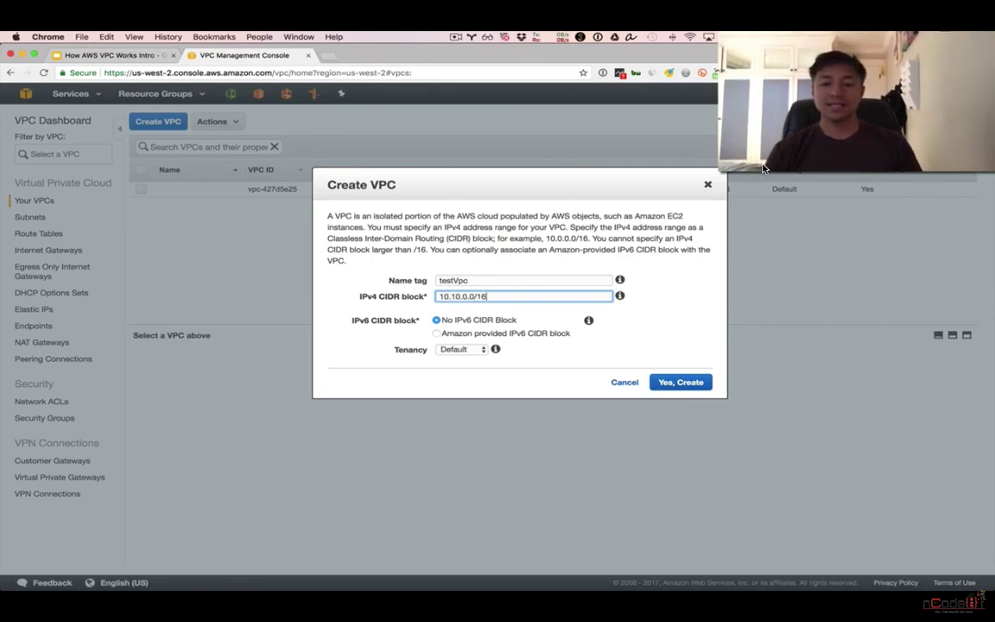
left_click(480, 349)
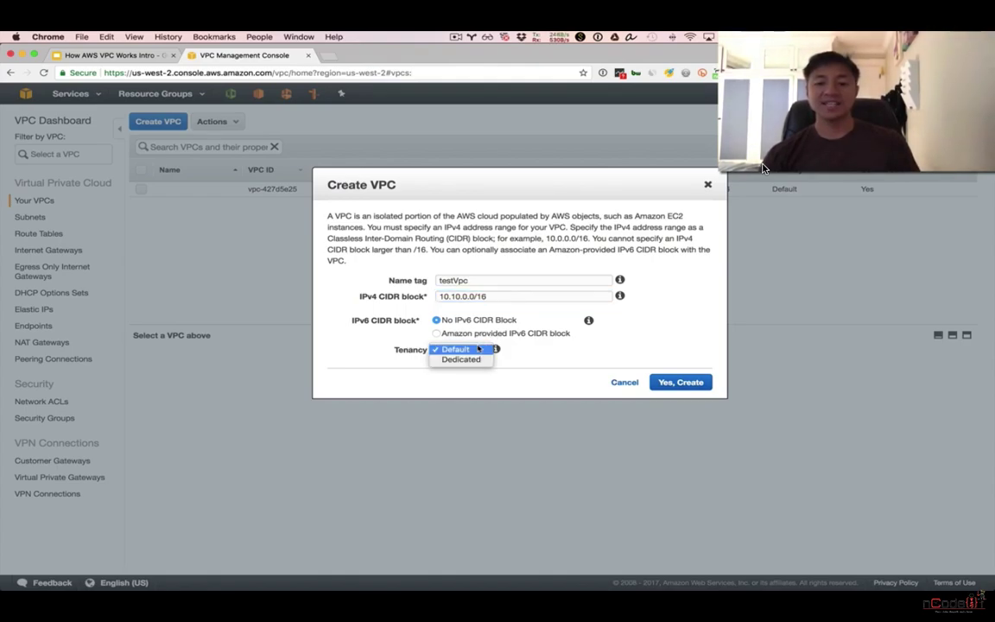
left_click(544, 353)
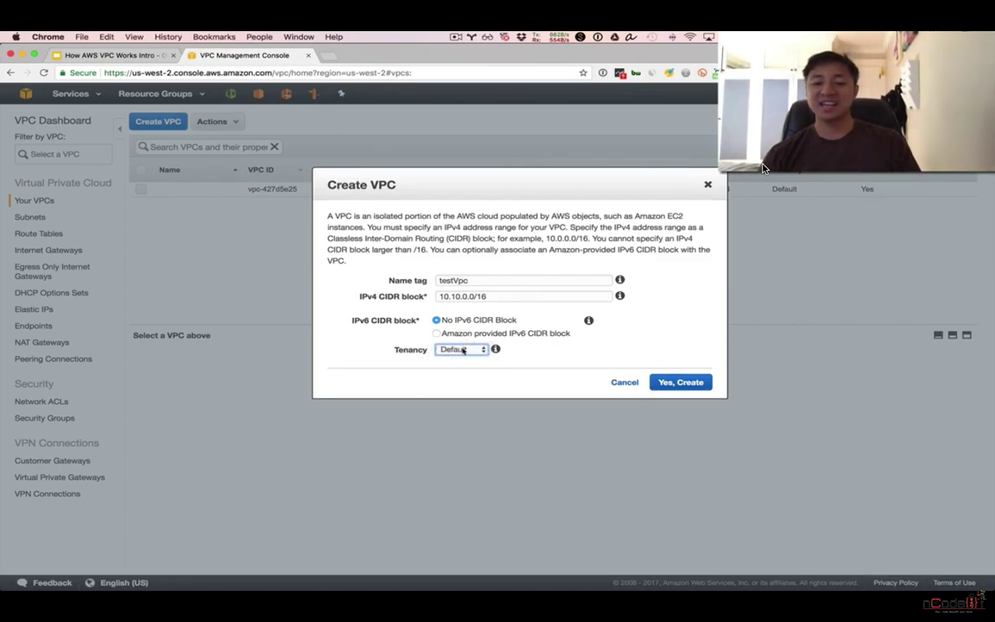
left_click(679, 382)
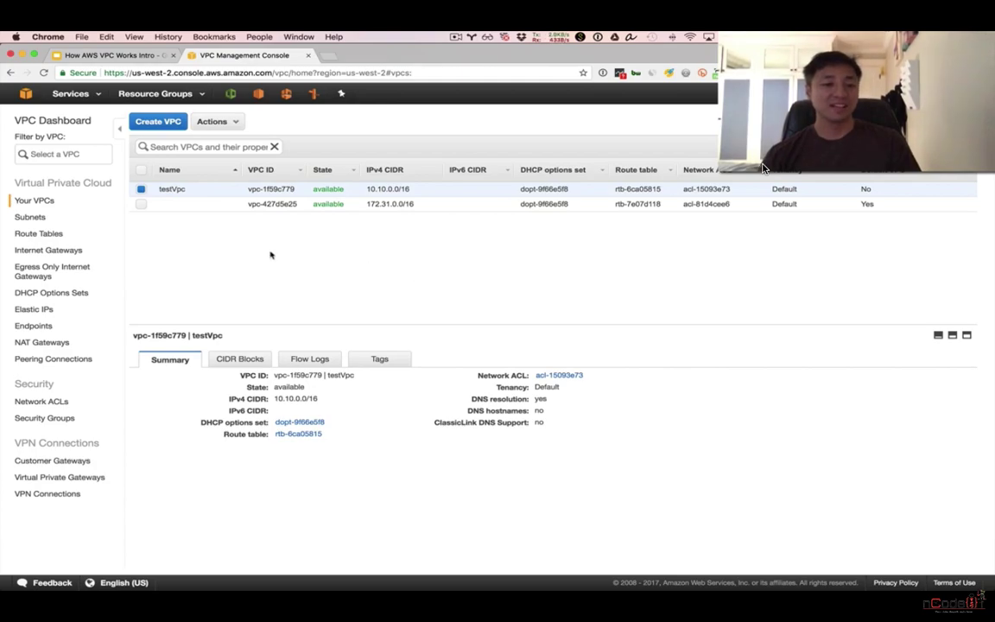
- Check the Simple VPC Network slide in the presentation, and start a new subnet named PrivateSubnet1 in testVpc
left_click(113, 55)
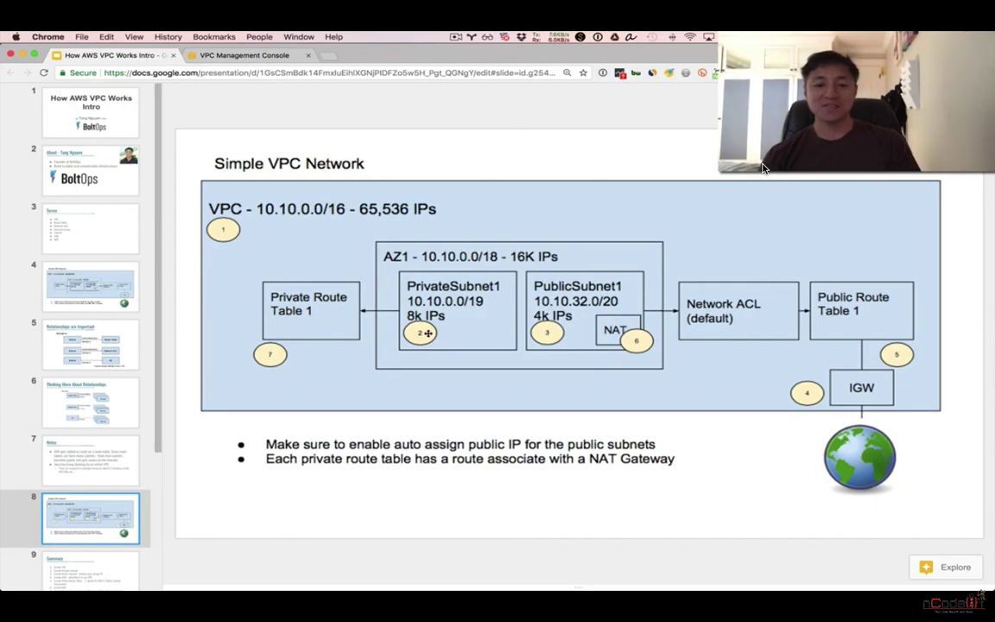
left_click(222, 55)
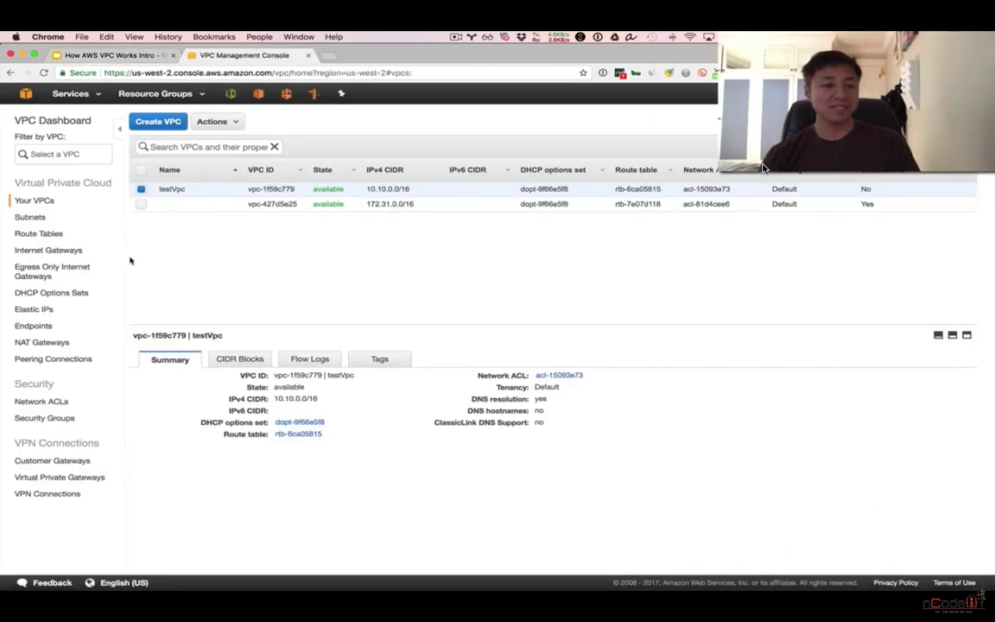
left_click(38, 219)
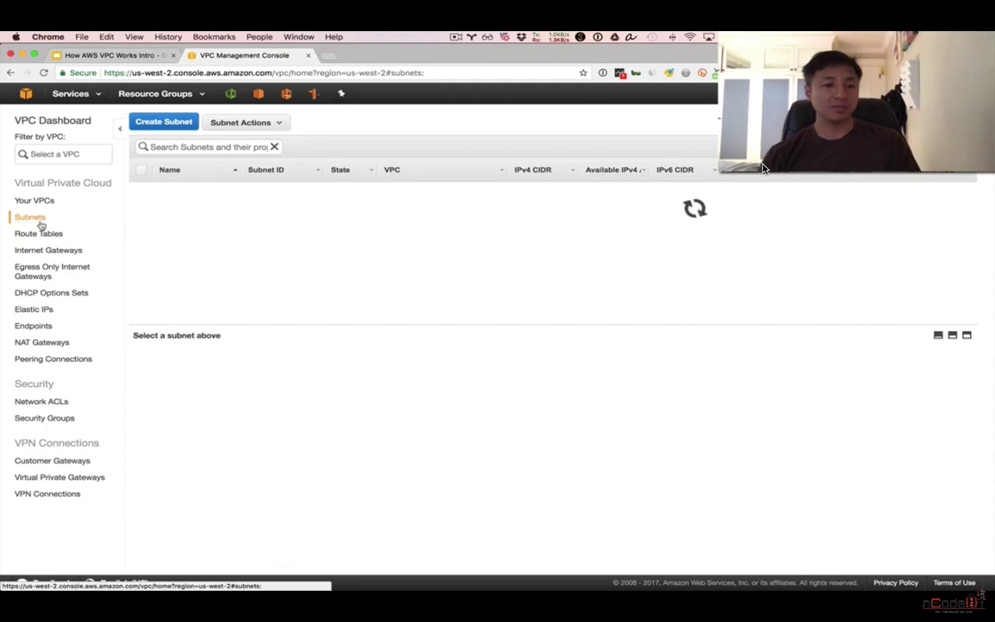
left_click(163, 124)
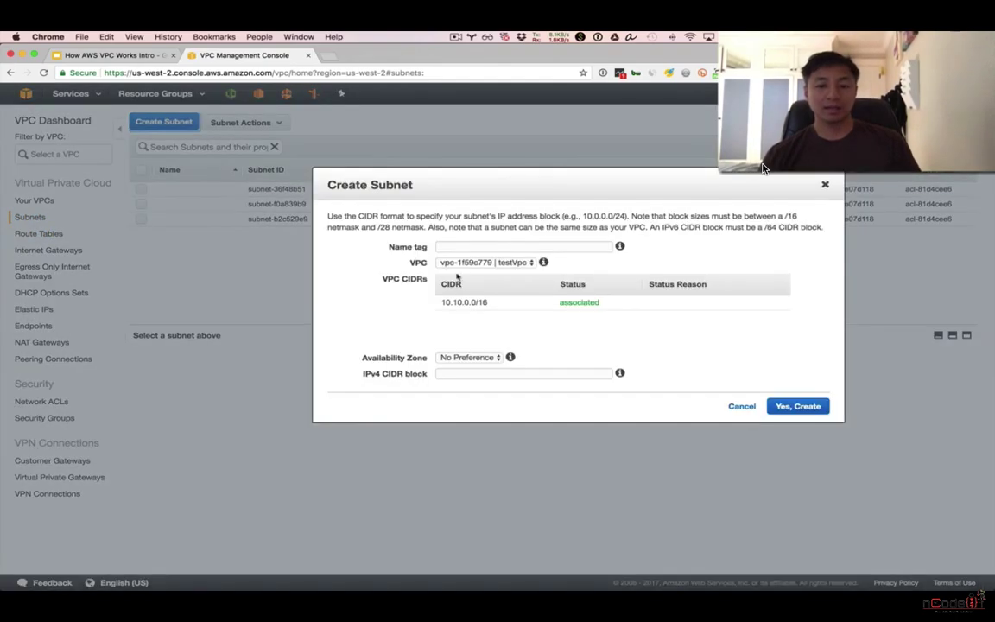
left_click(462, 248)
type("Private")
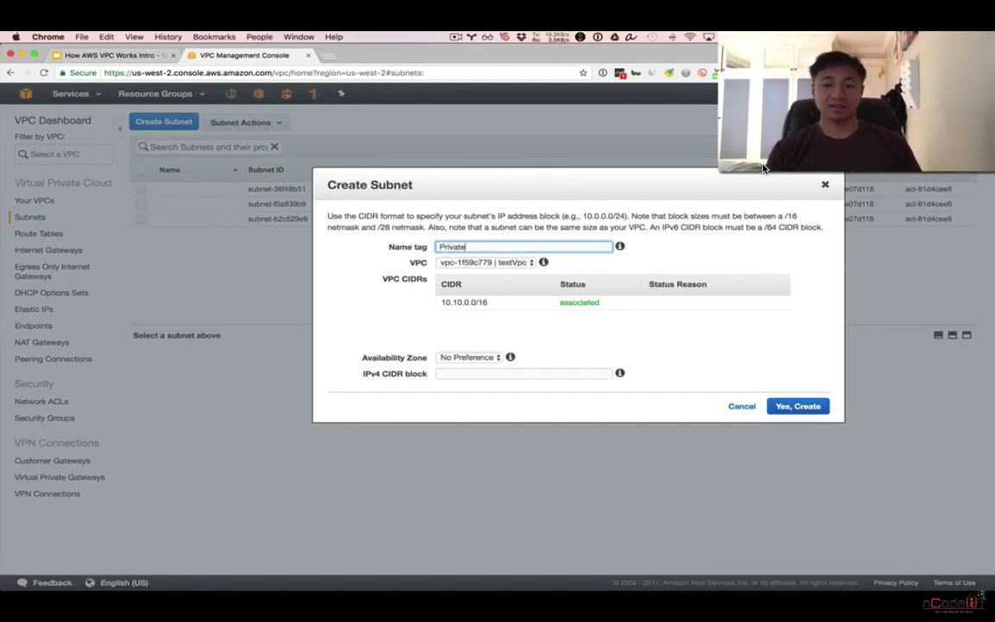
type("Subnet1")
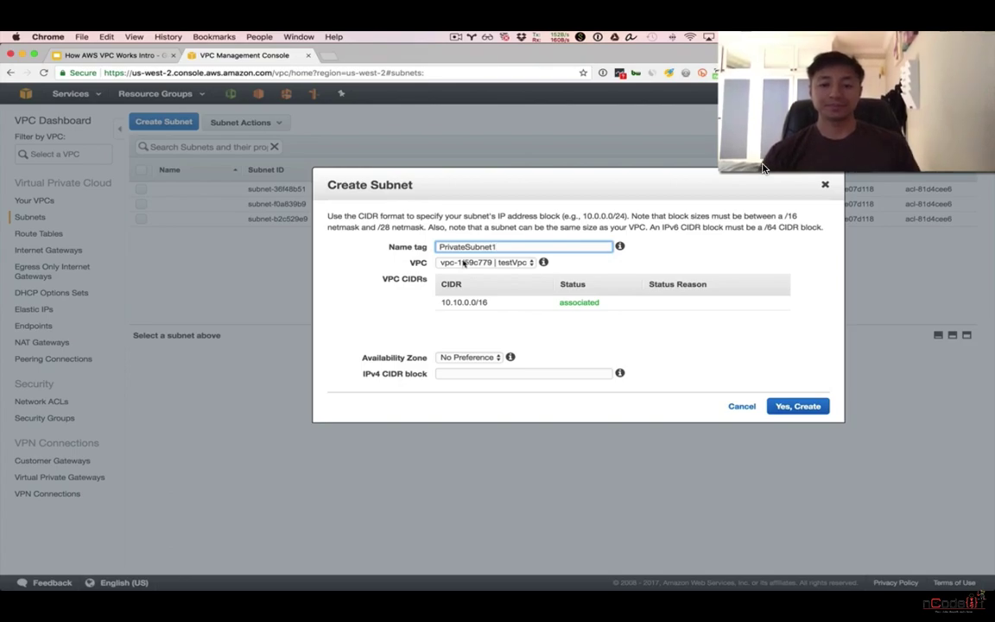
left_click(475, 262)
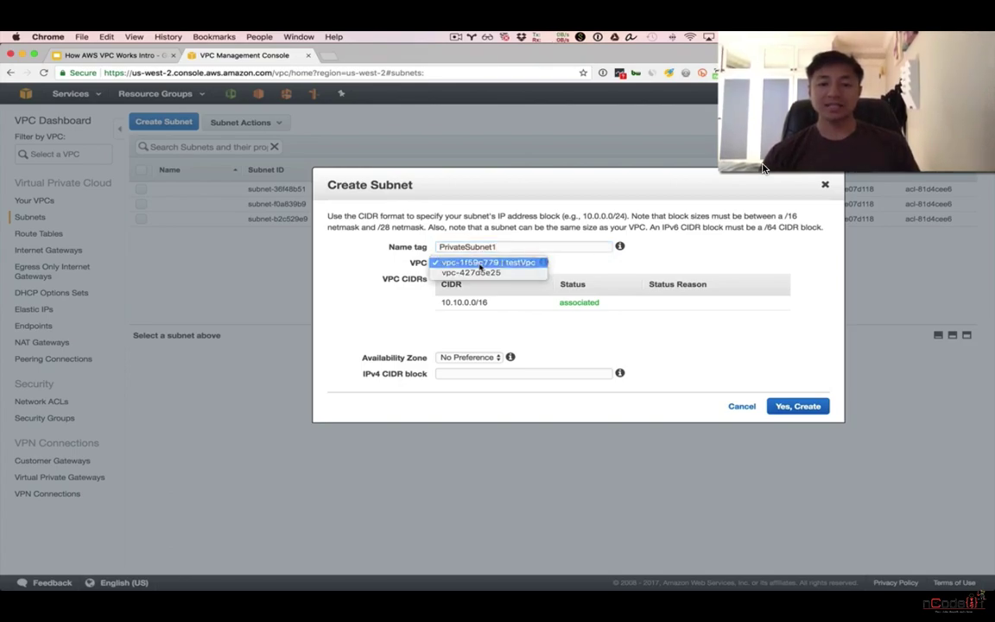
left_click(480, 263)
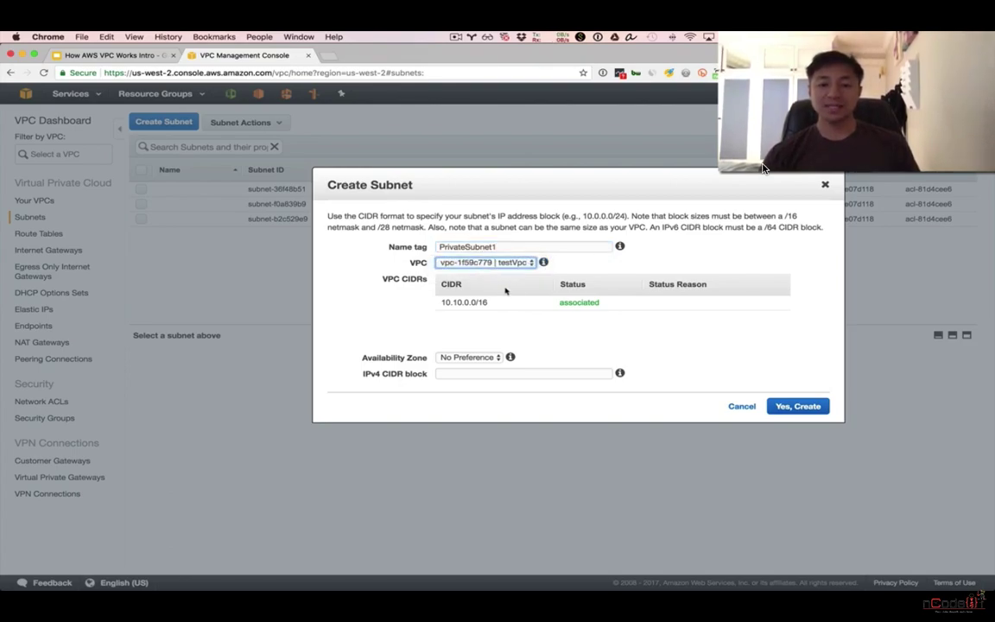
- Create the private subnet in availability zone us-west-2a with the IPv4 CIDR block 10.10.0.0/19
left_click(485, 361)
left_click(481, 368)
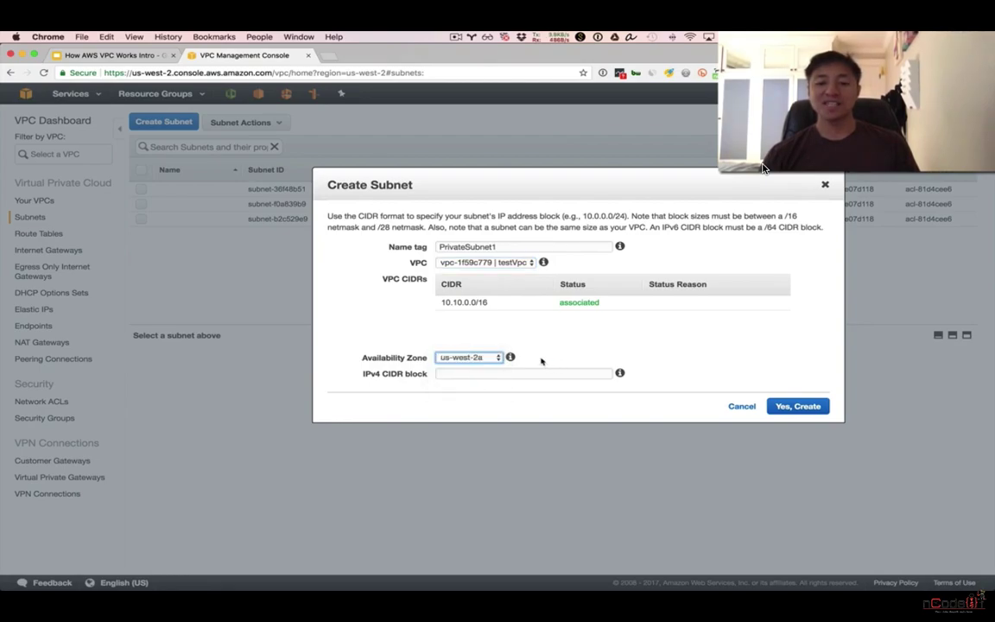
left_click(510, 374)
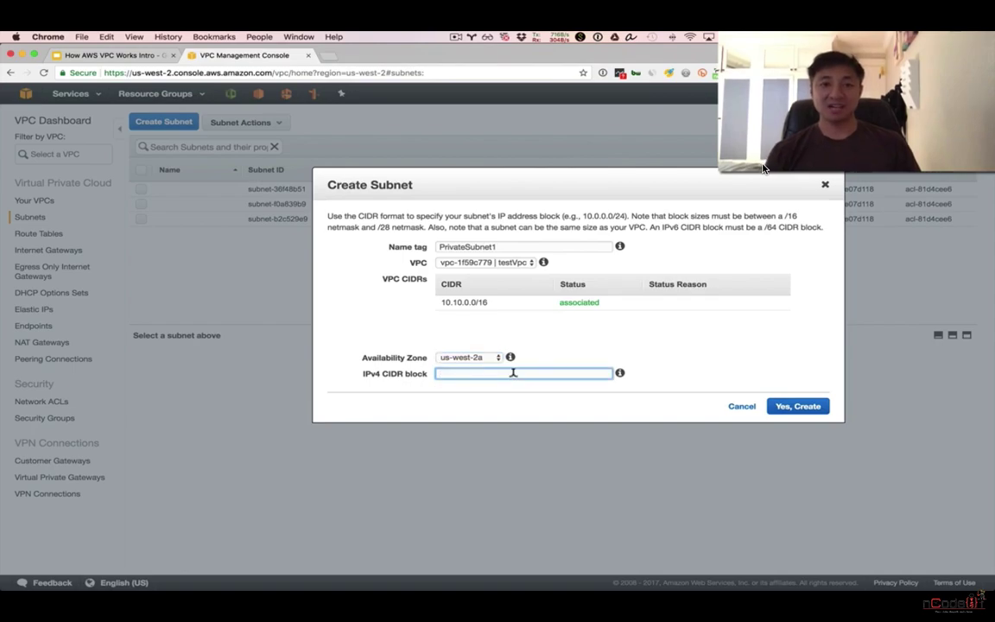
type("10.")
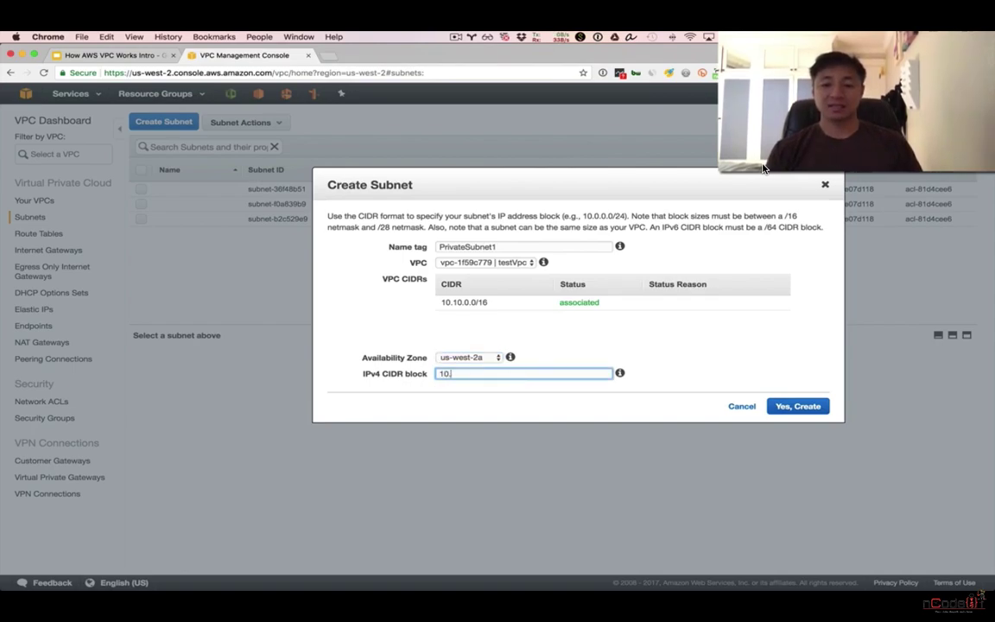
type("10.0.")
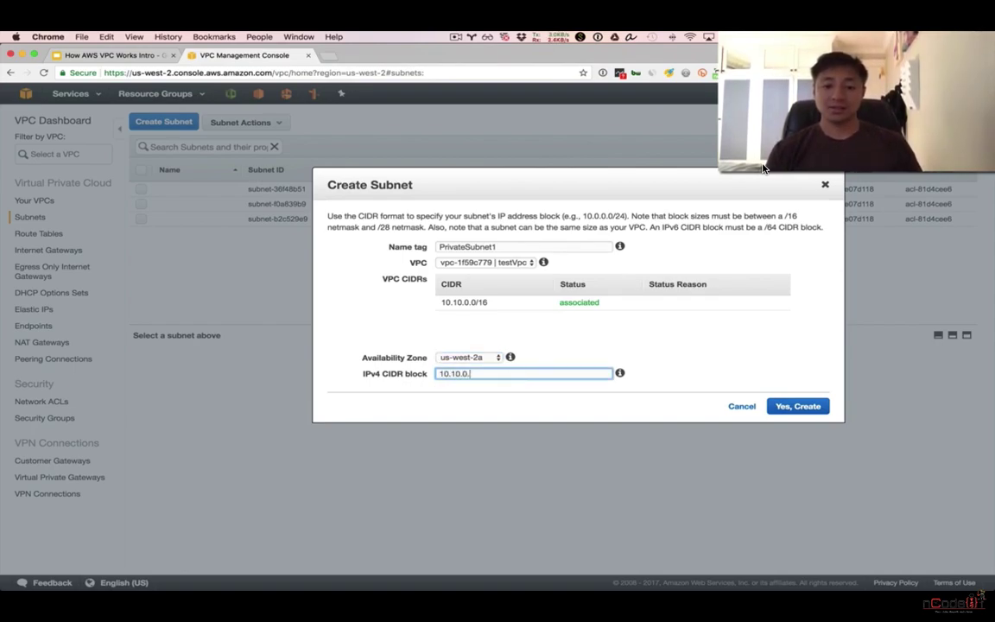
type("0/19")
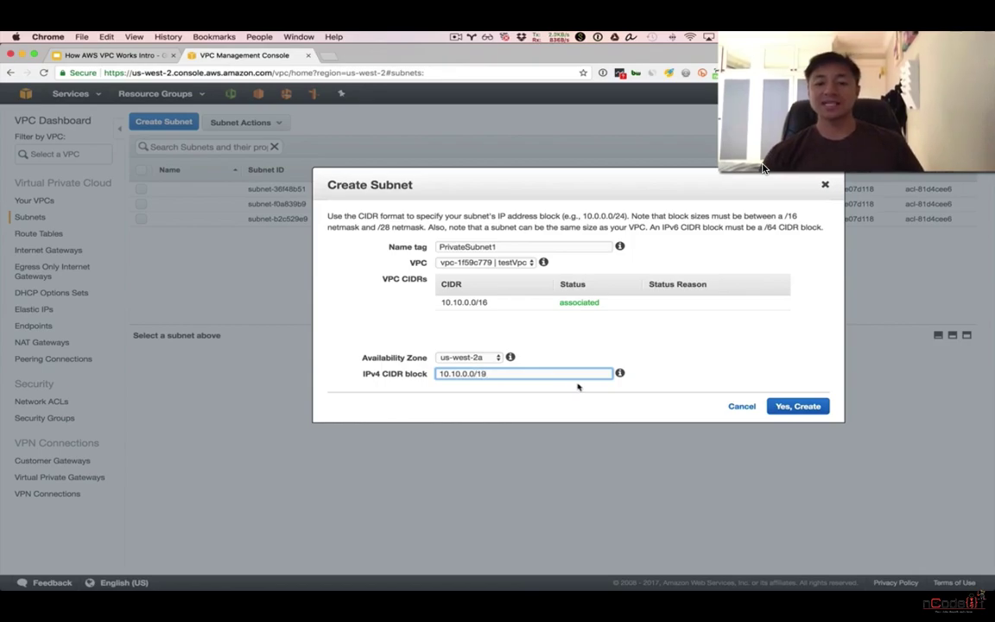
left_click(810, 408)
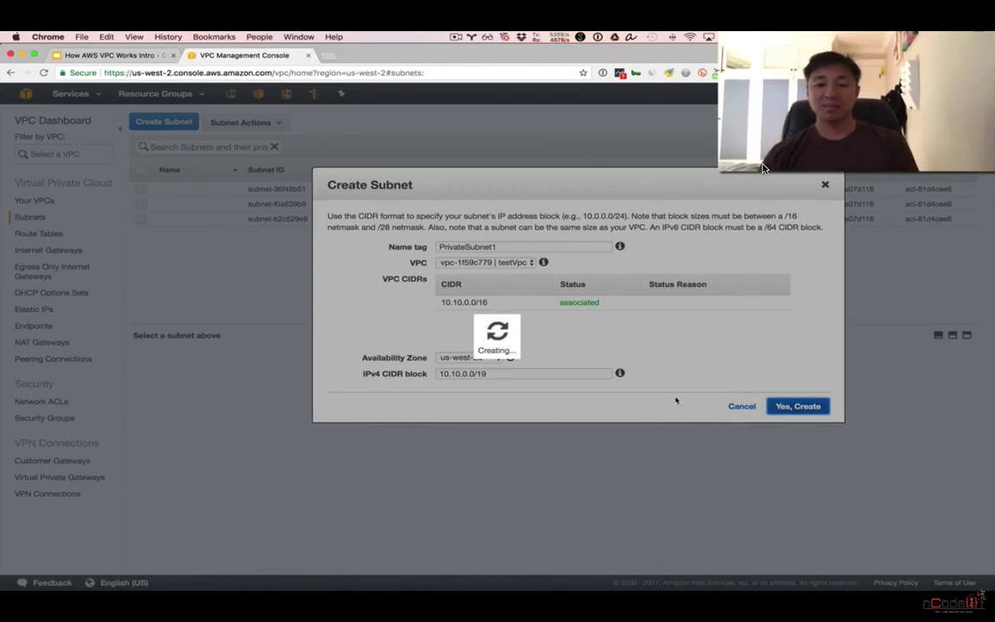
- Review the Simple VPC Network slide in the presentation and return to the subnet list in the VPC console
key("super+1")
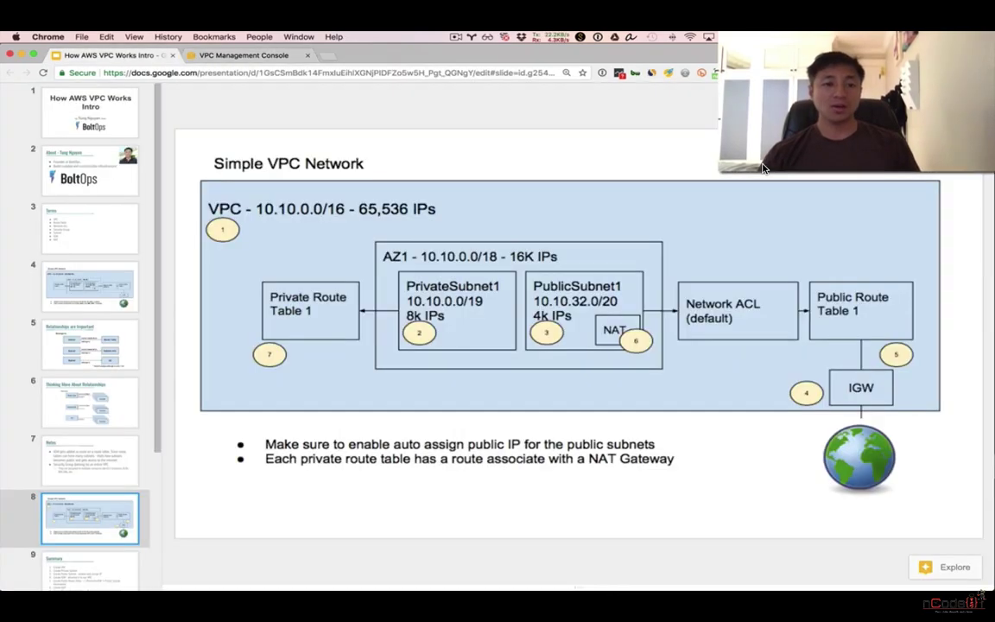
left_click(200, 76)
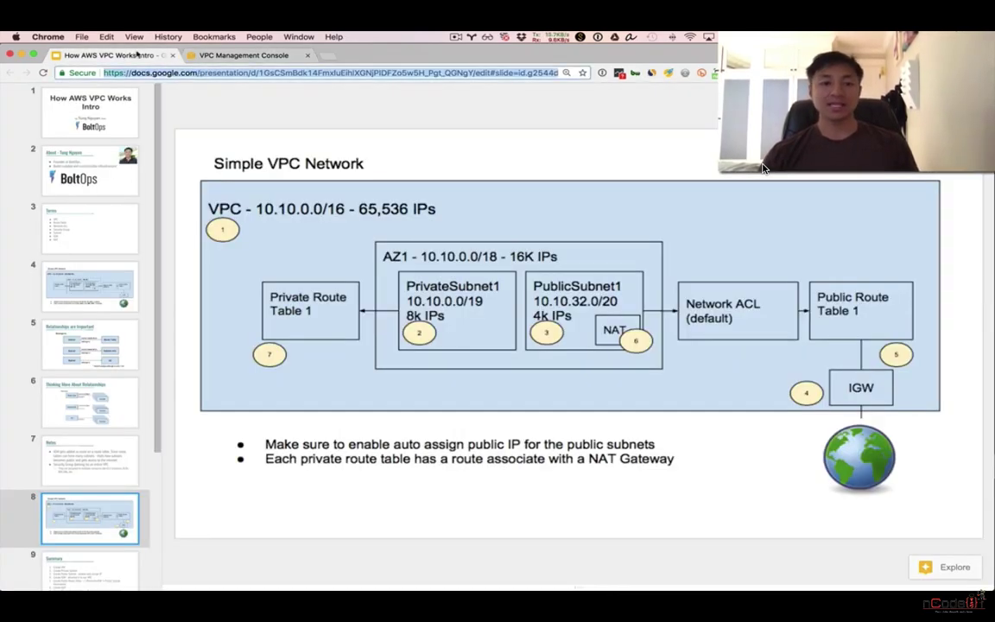
key("super+n")
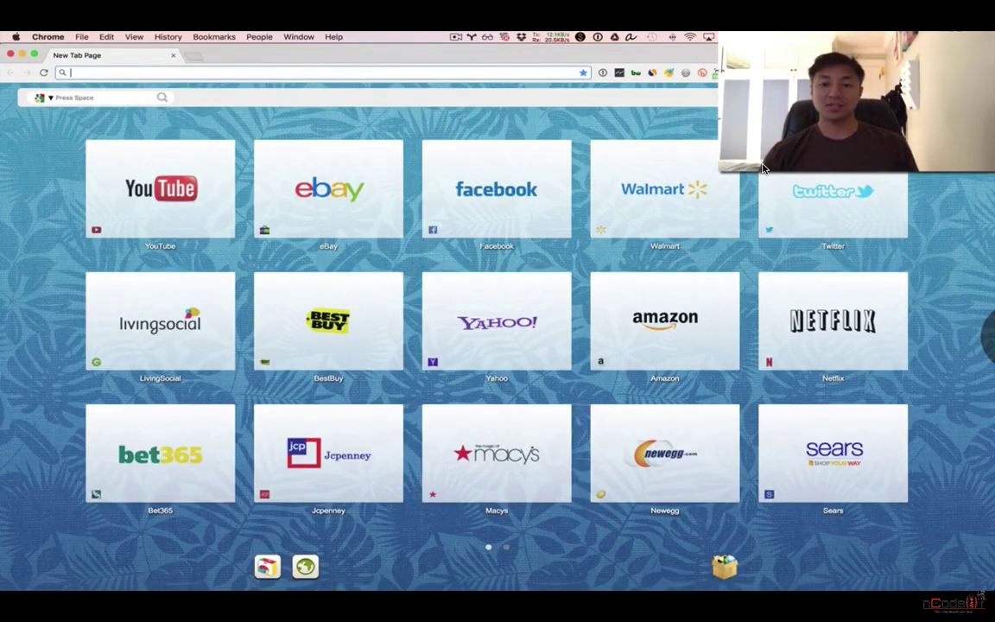
key("super+w")
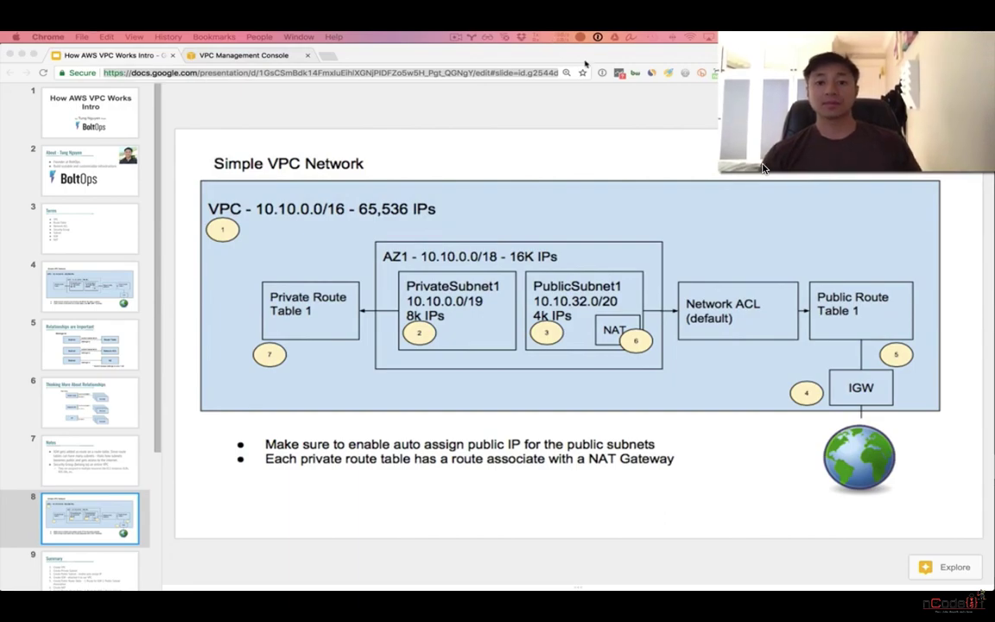
key("ctrl+Tab")
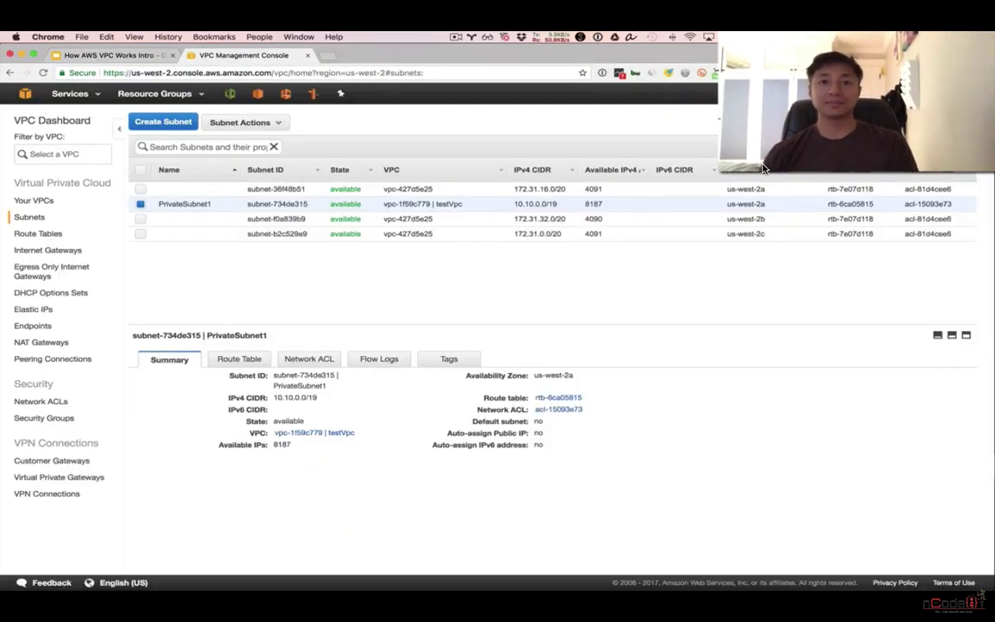
left_click(333, 231)
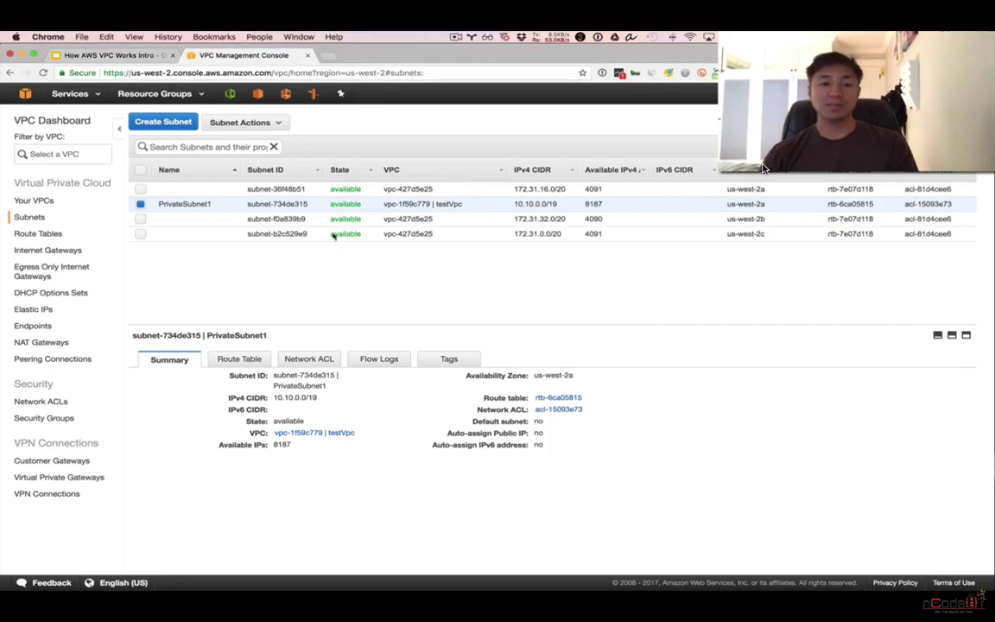
- Start another subnet in testVpc named PublicSubnet1 and place it in availability zone us-west-2a
left_click(157, 120)
left_click(449, 246)
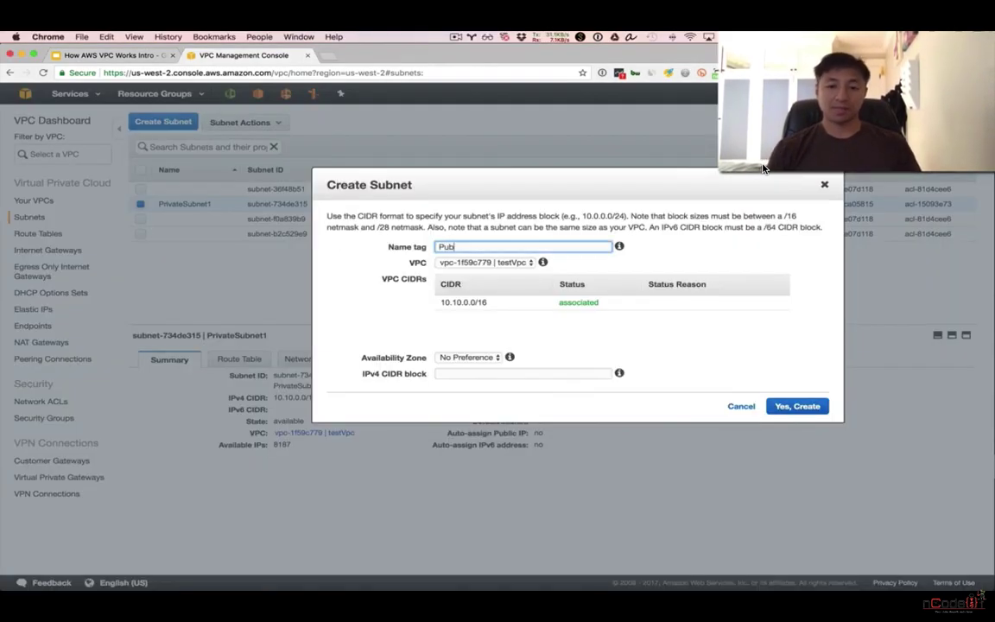
type("PublicSubnet1")
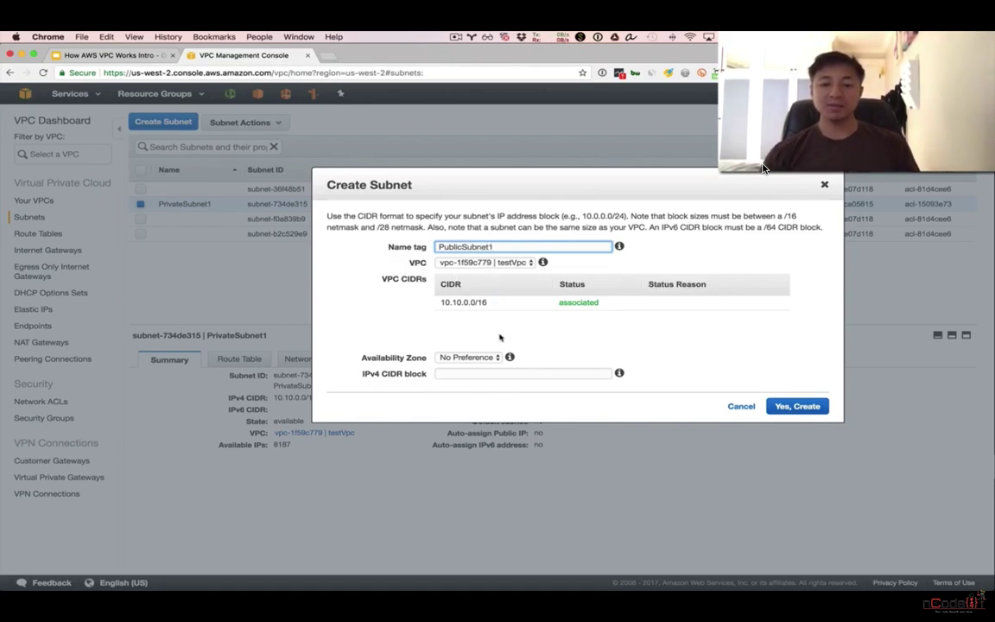
left_click(480, 361)
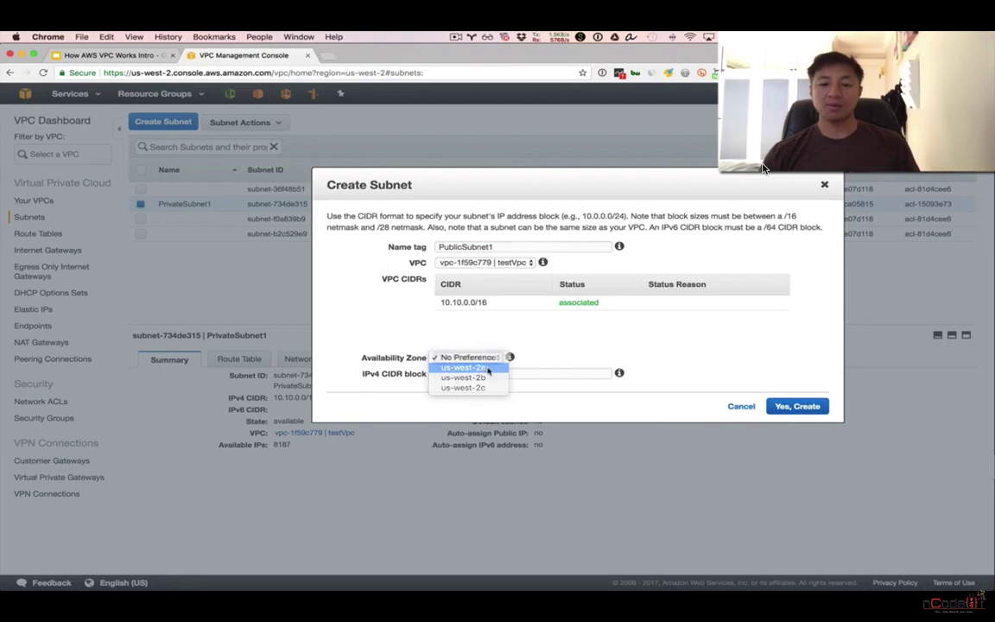
left_click(480, 364)
- Create the public subnet with the IPv4 CIDR block 10.10.32.0/20 and sort the subnet list by name in descending order
left_click(495, 372)
type("10.")
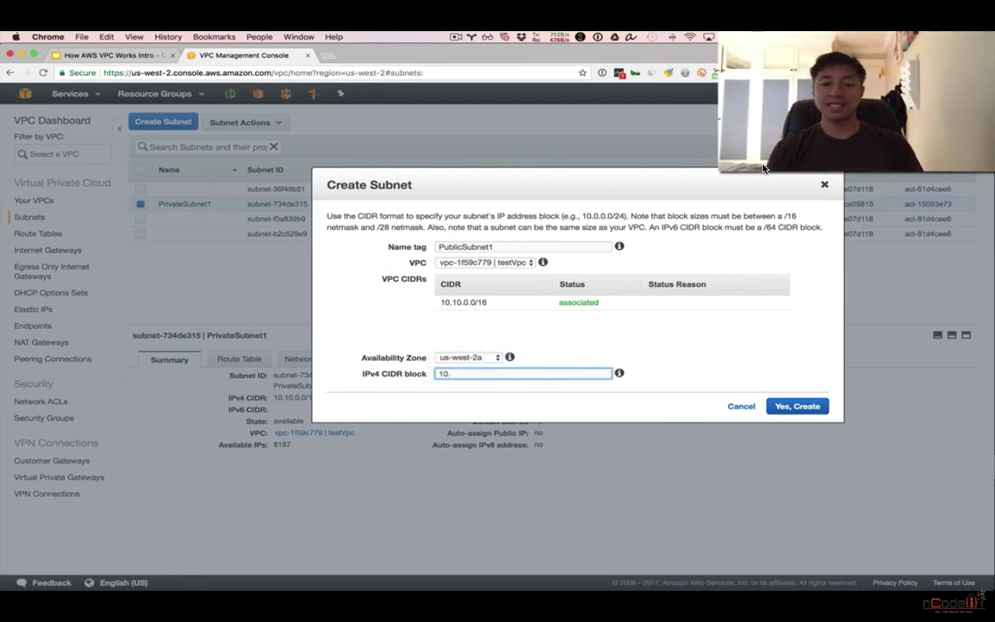
type("10.0.")
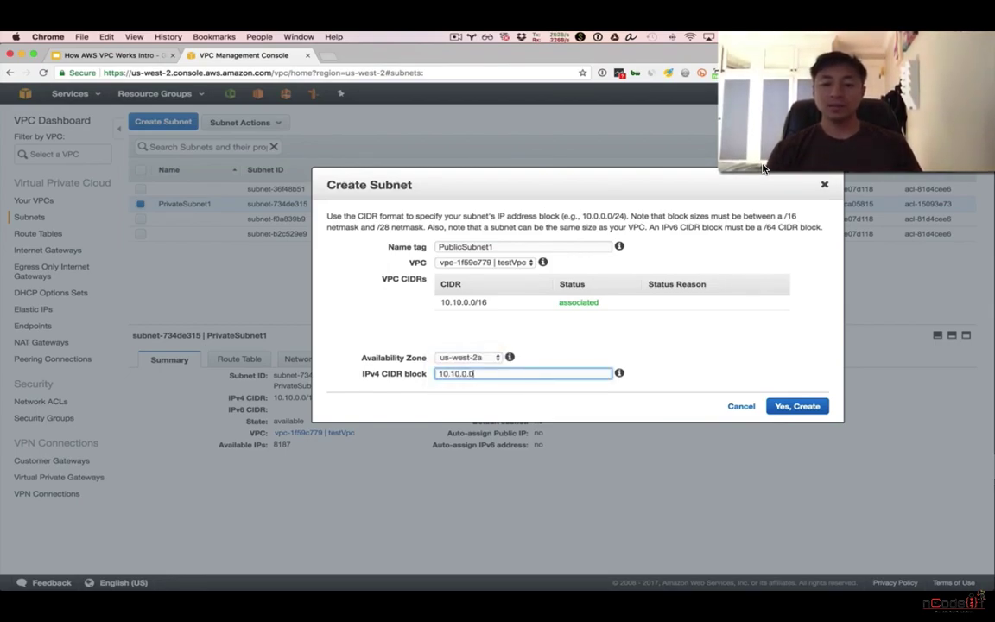
type("0")
key("BackSpace")
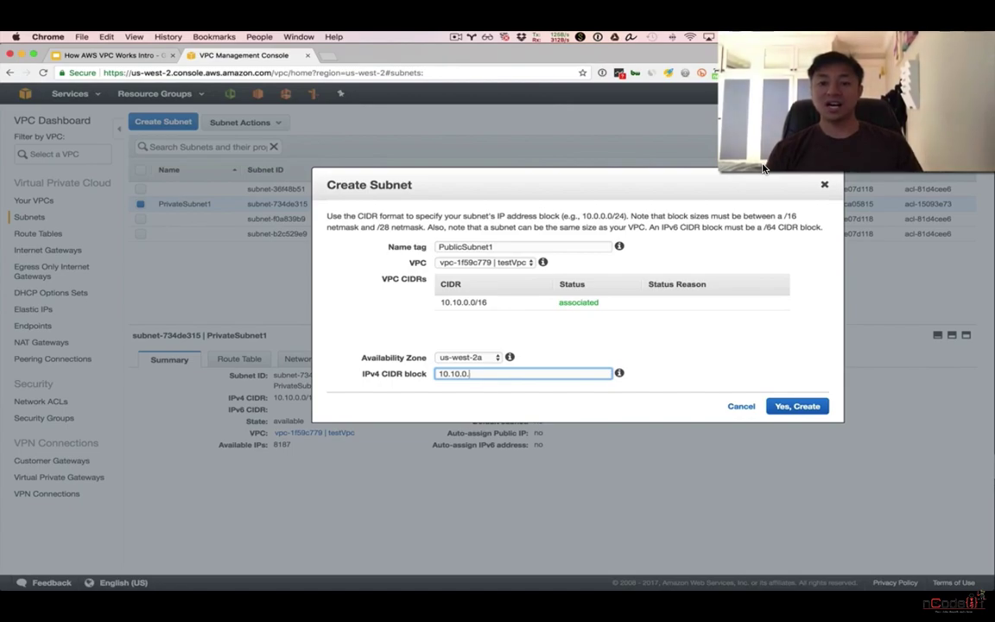
type("32.0/20")
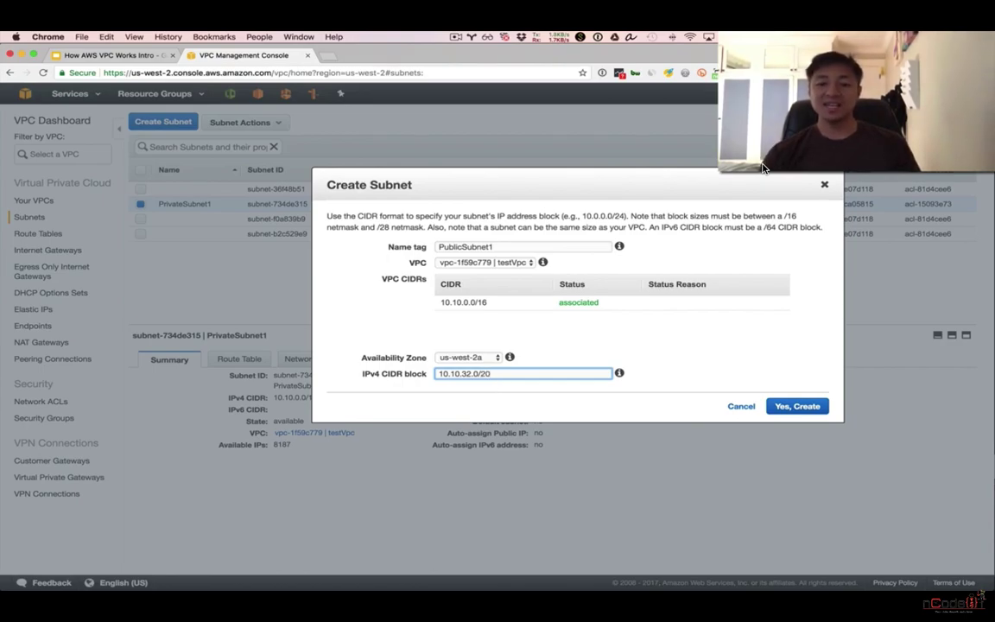
left_click(505, 389)
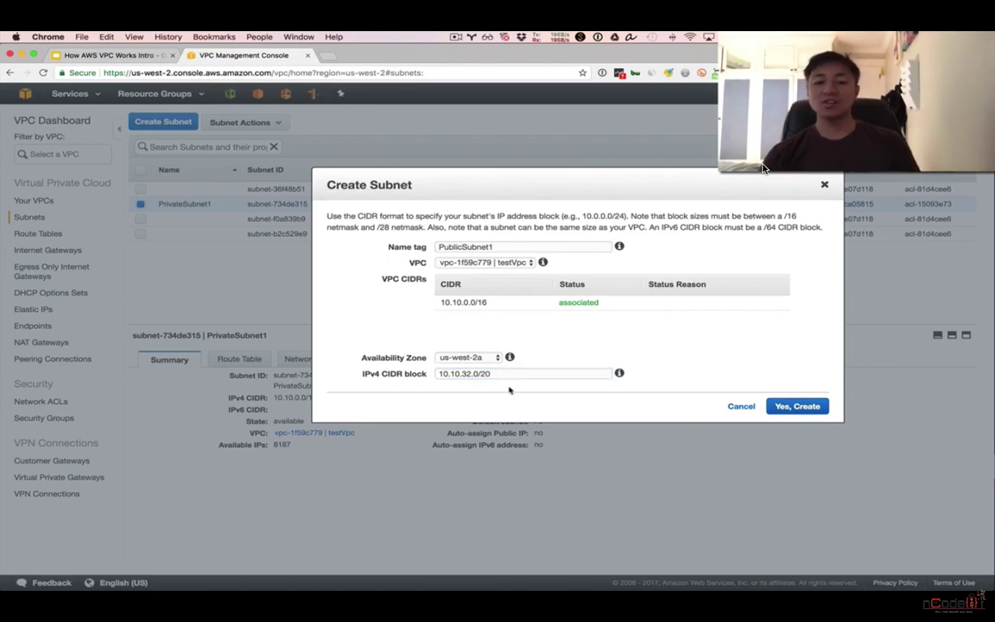
left_click(797, 407)
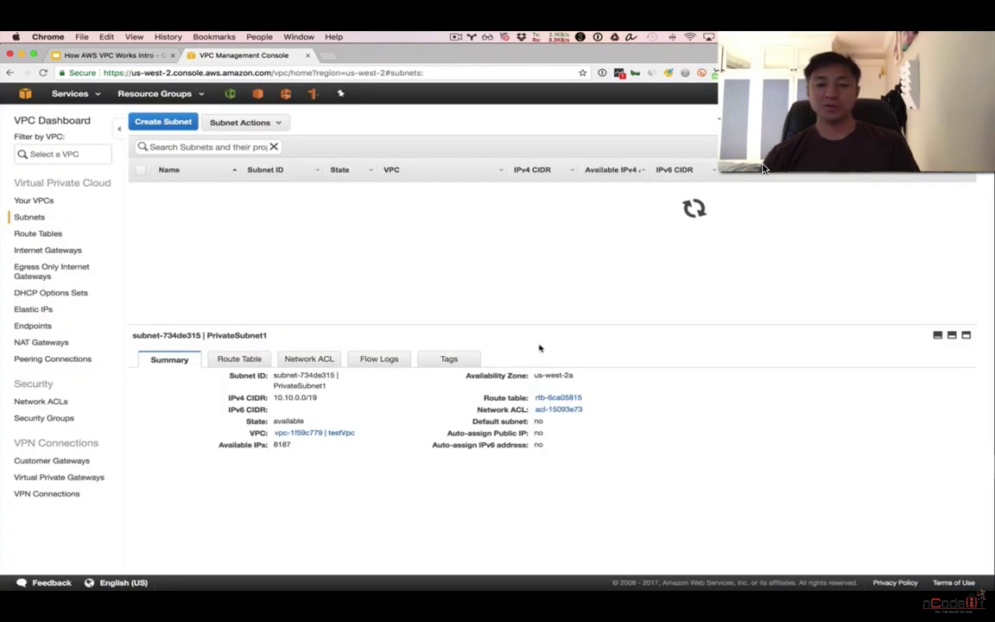
left_click(194, 169)
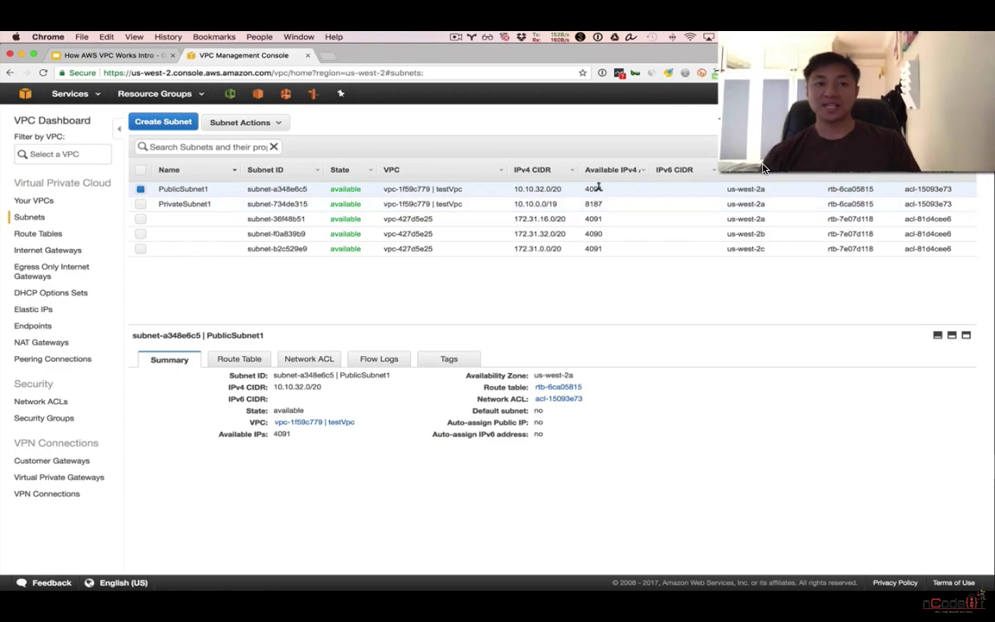
- Enable automatic assignment of public IPv4 addresses for PublicSubnet1 in its auto-assign IP settings
left_click(763, 167)
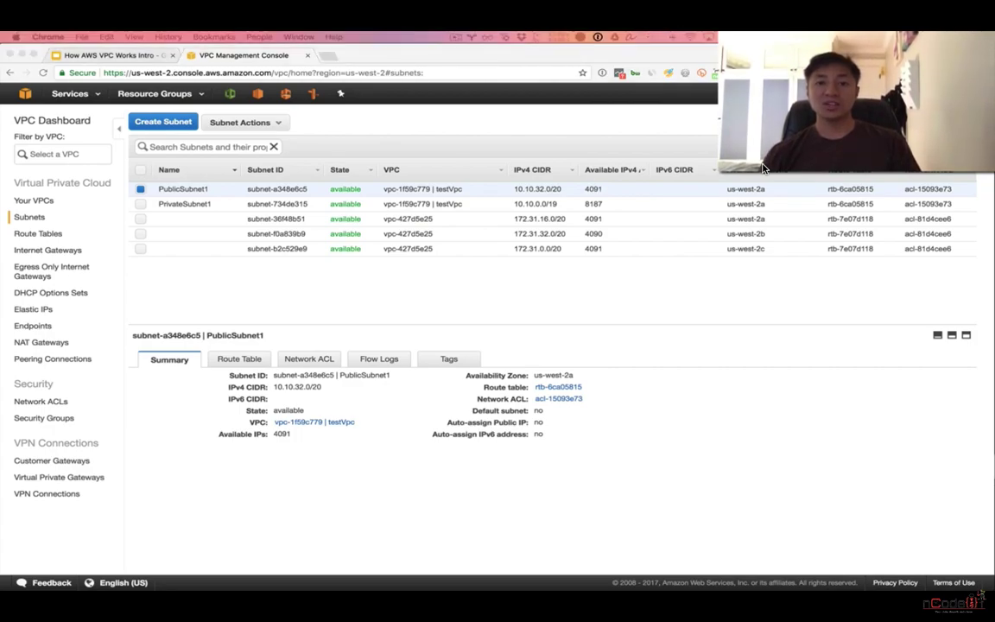
scroll(763, 167, "right", 3)
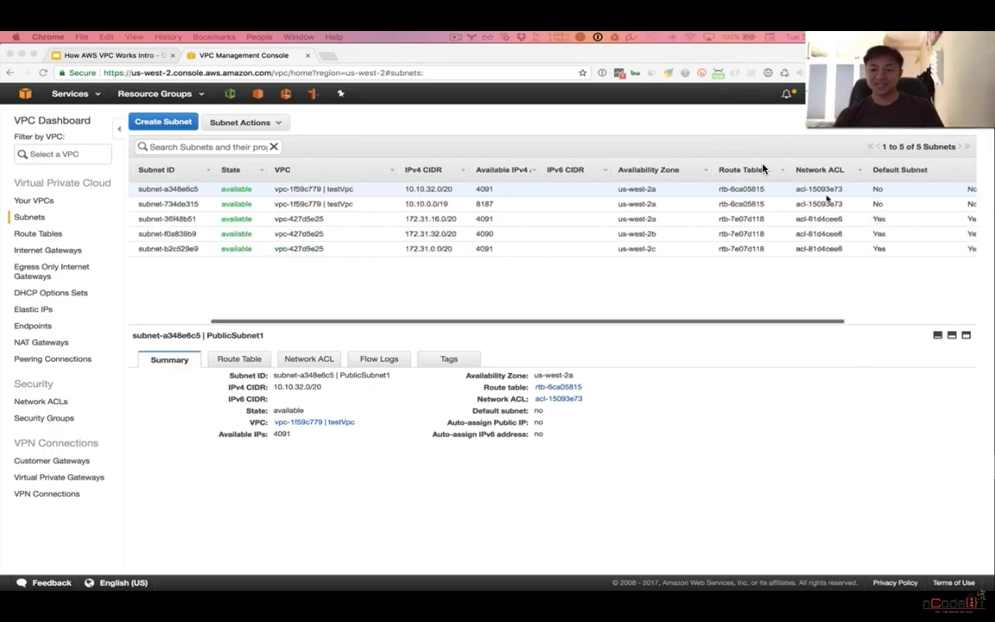
scroll(763, 170, "right", 3)
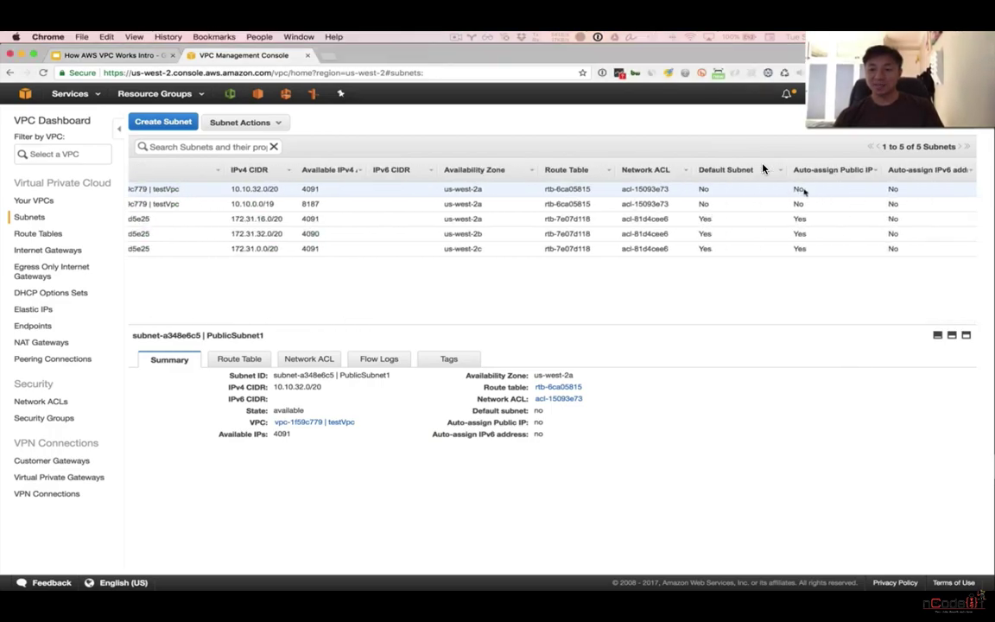
right_click(797, 187)
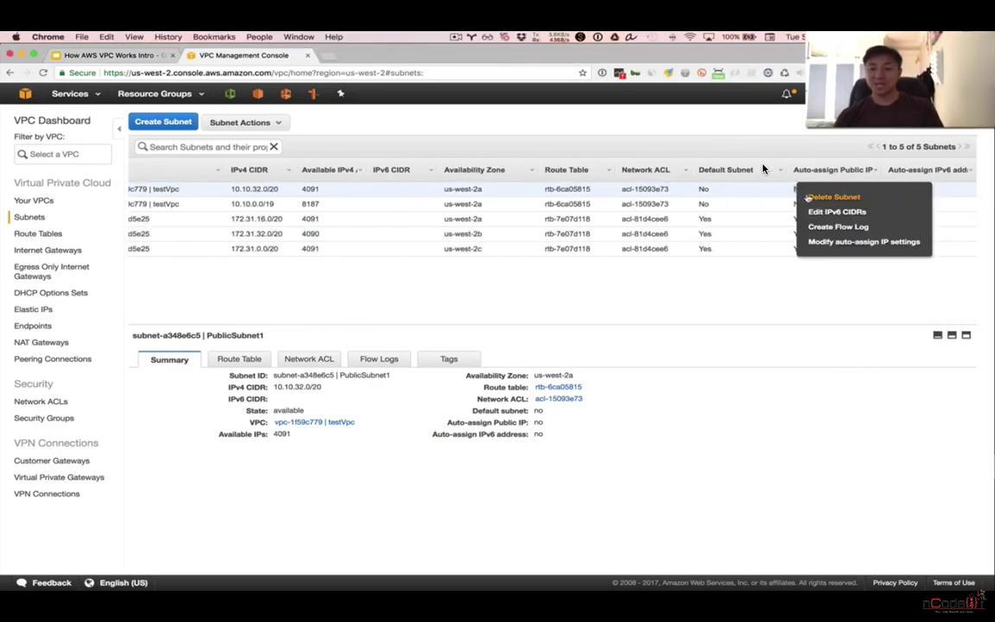
left_click(827, 242)
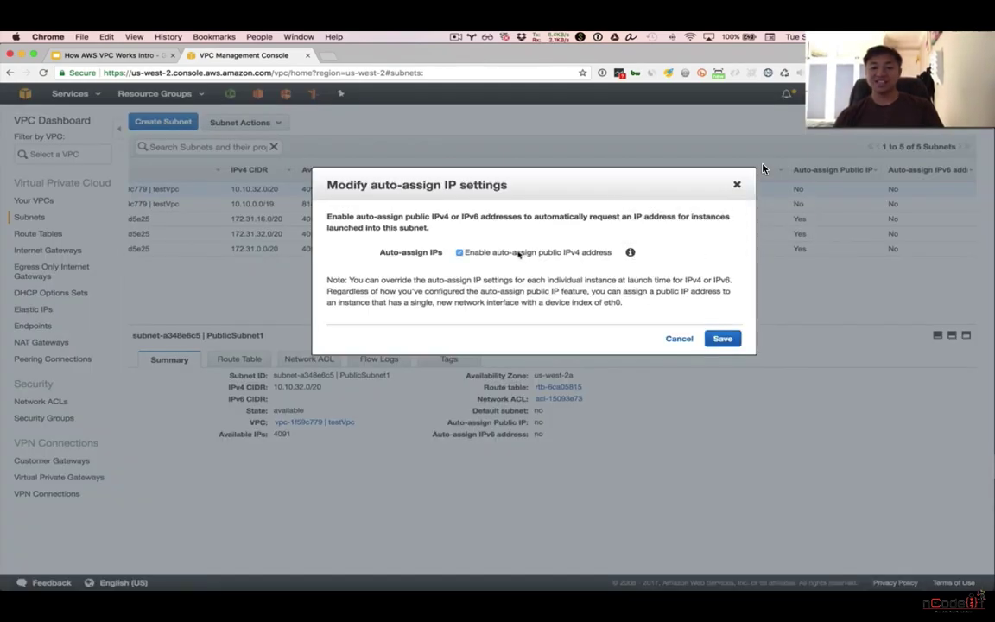
left_click(722, 337)
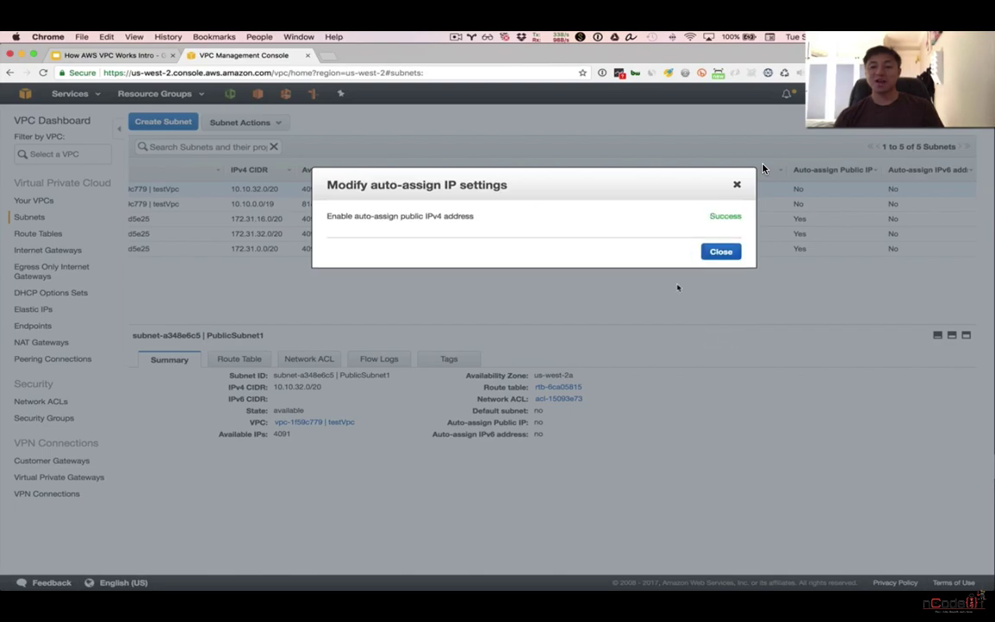
left_click(715, 259)
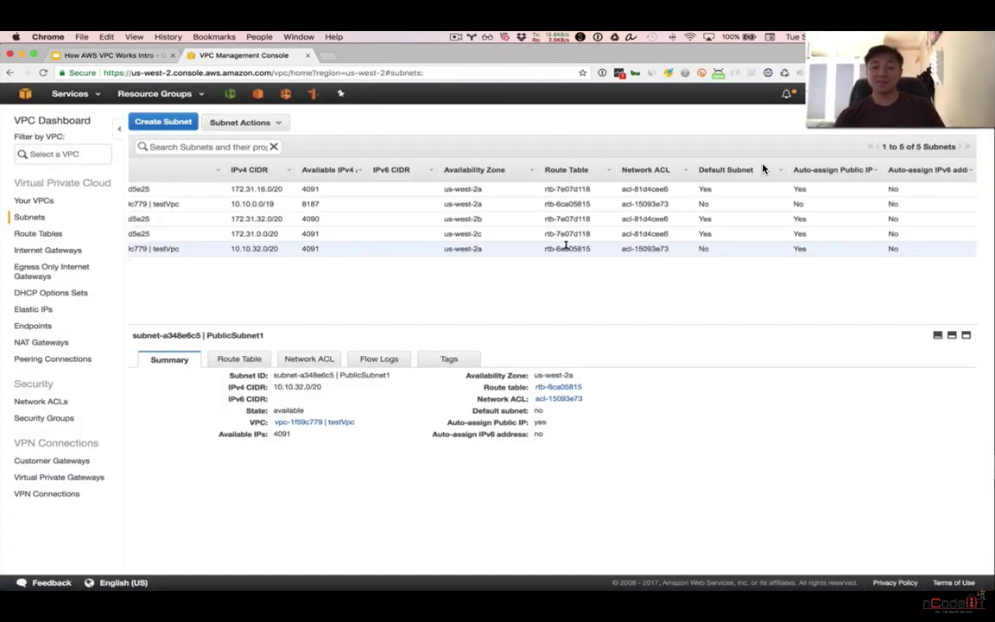
scroll(605, 242, "left", 10)
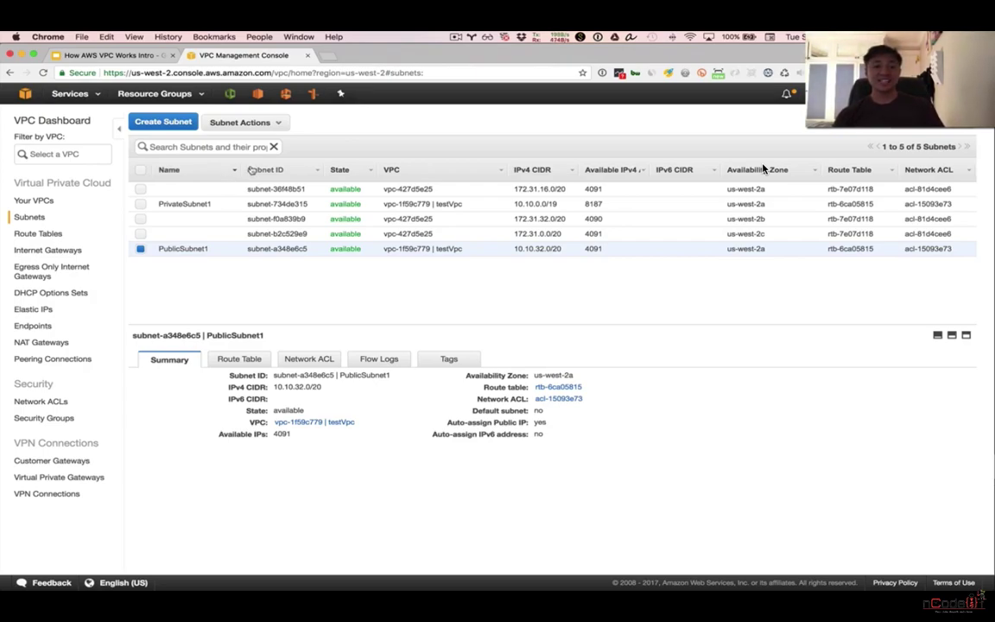
- Create an internet gateway named TestIGW and attach it to testVpc, following the Simple VPC Network diagram
left_click(128, 54)
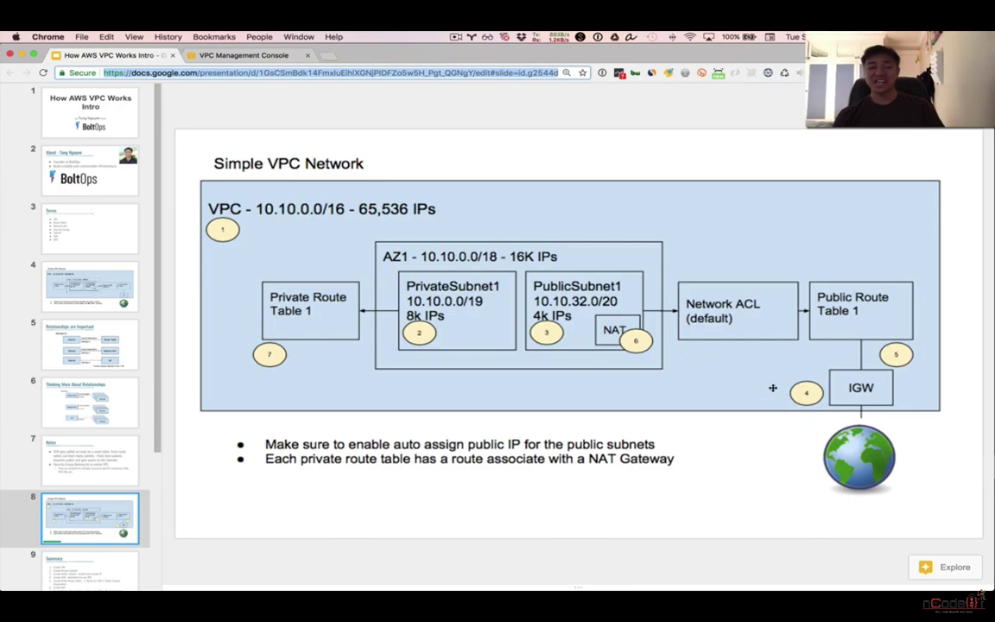
left_click(231, 56)
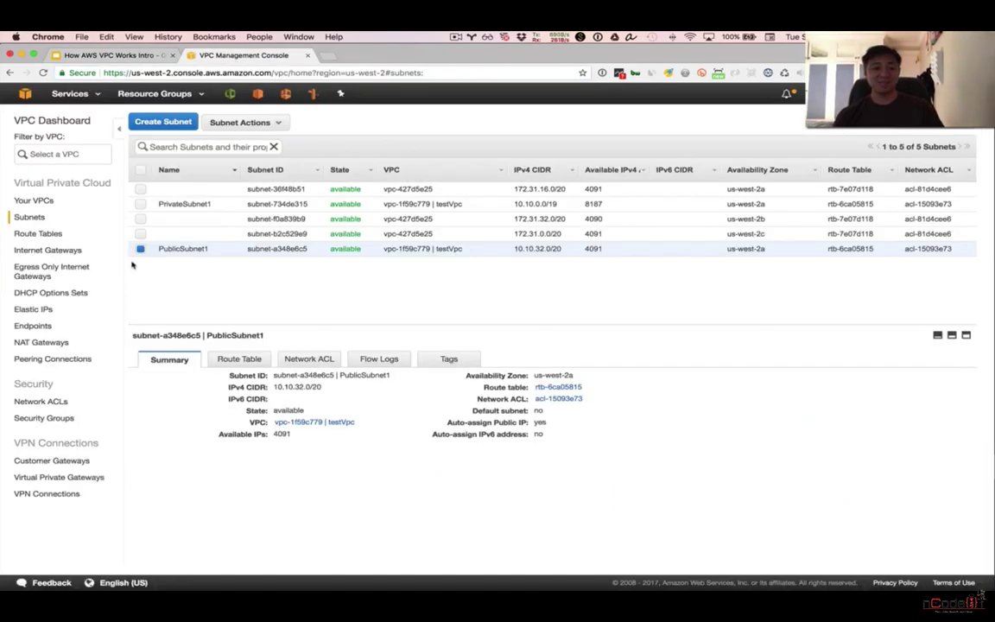
left_click(47, 250)
left_click(184, 120)
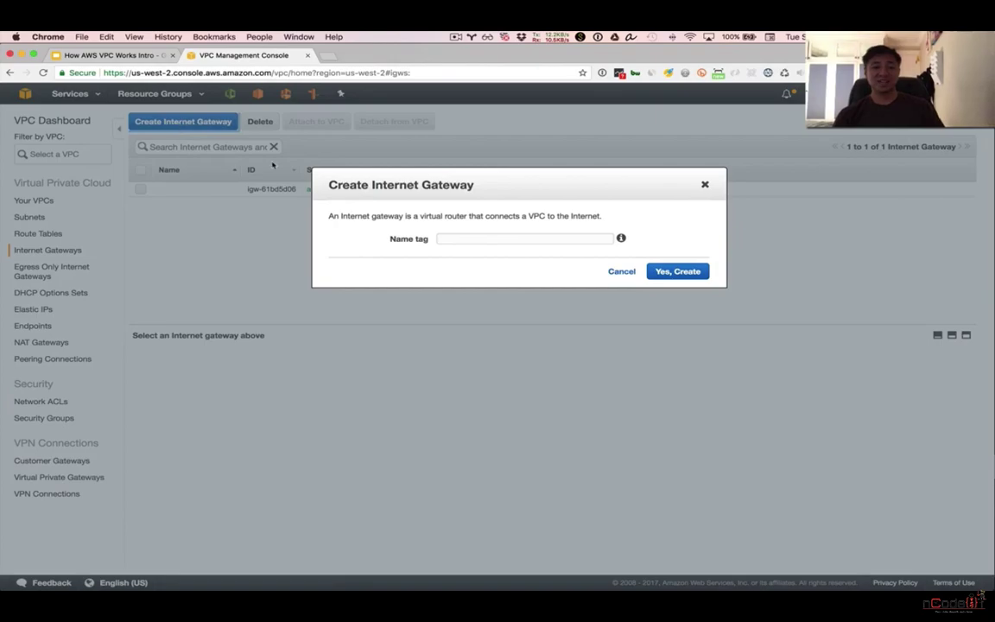
left_click(451, 237)
type("TestIGW")
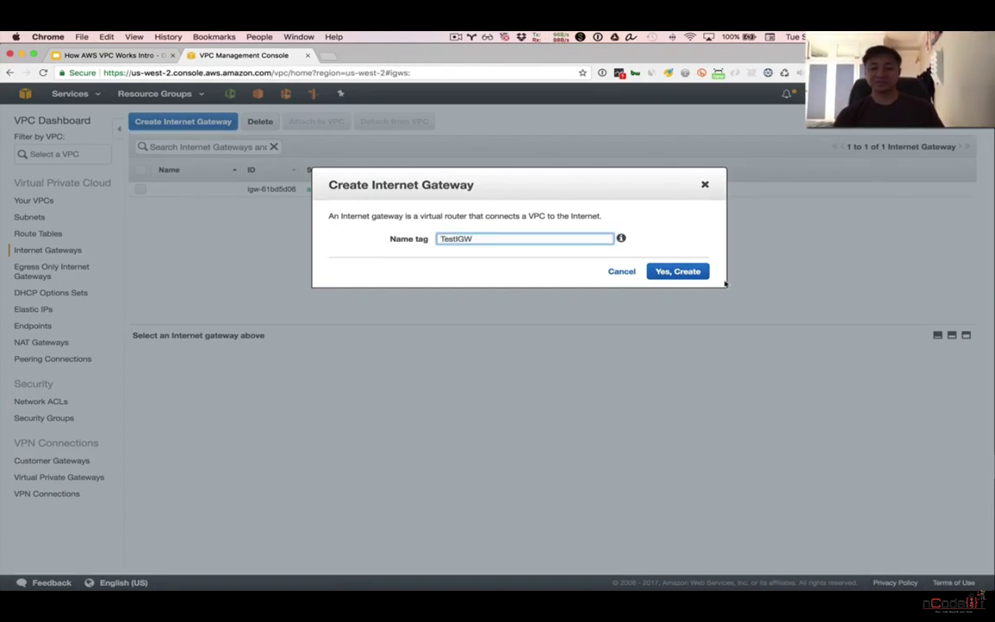
left_click(667, 272)
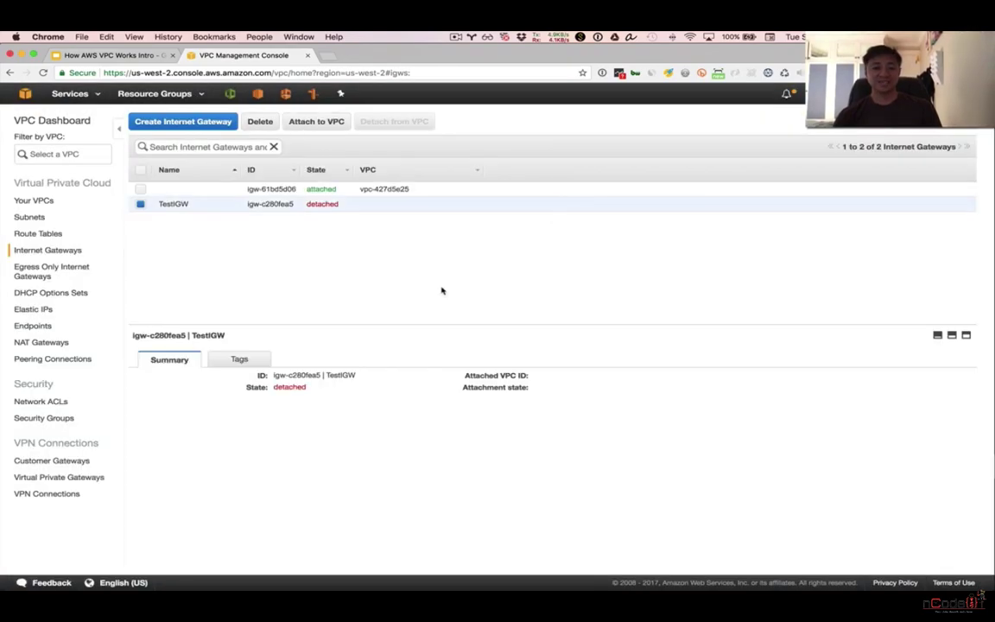
left_click(318, 122)
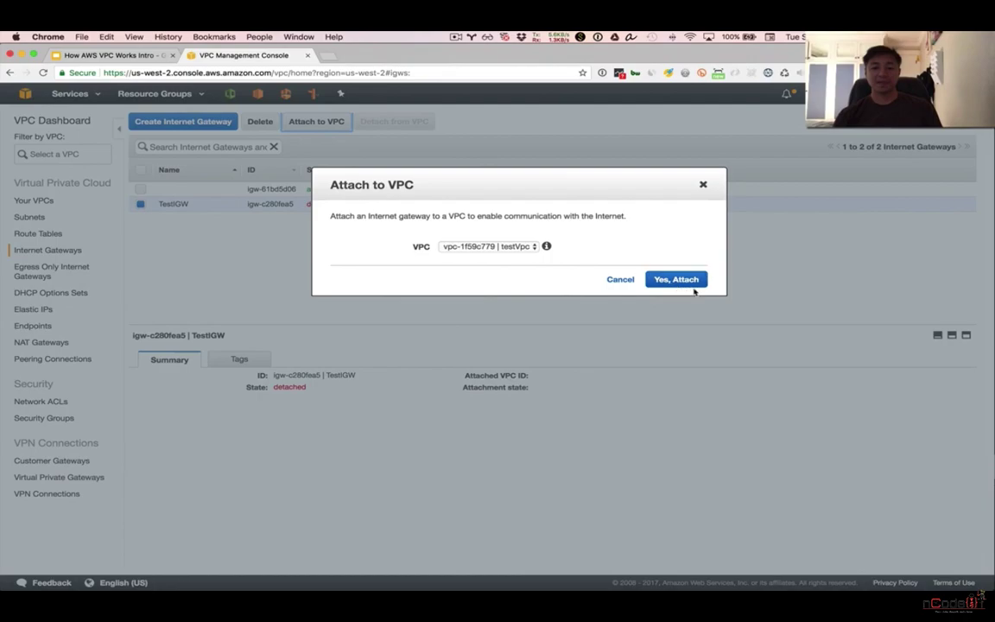
left_click(679, 281)
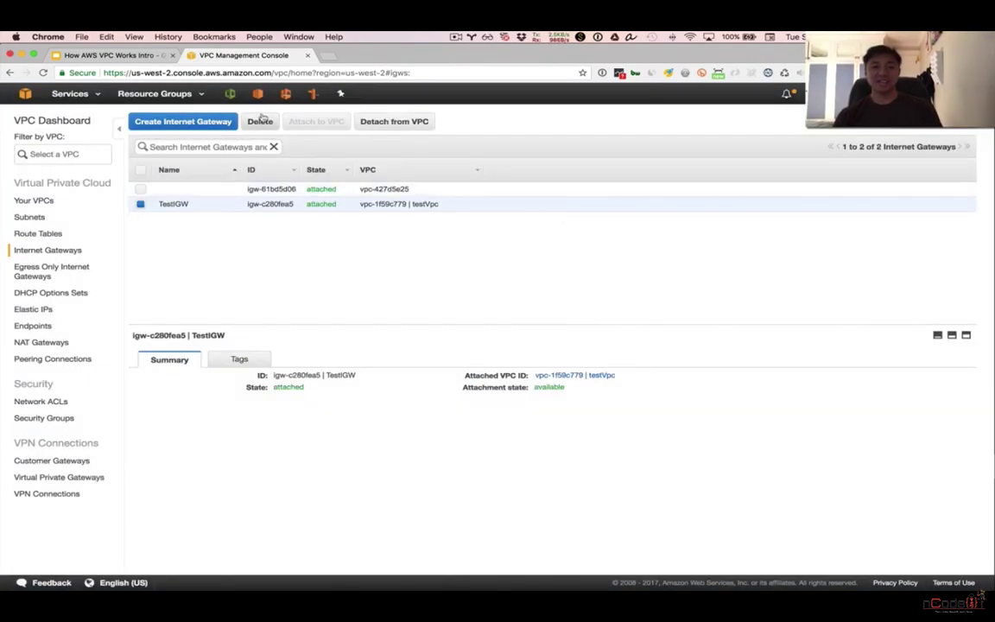
- Check the Simple VPC Network diagram and create a route table named PublicRouteTable1 in testVpc
left_click(112, 55)
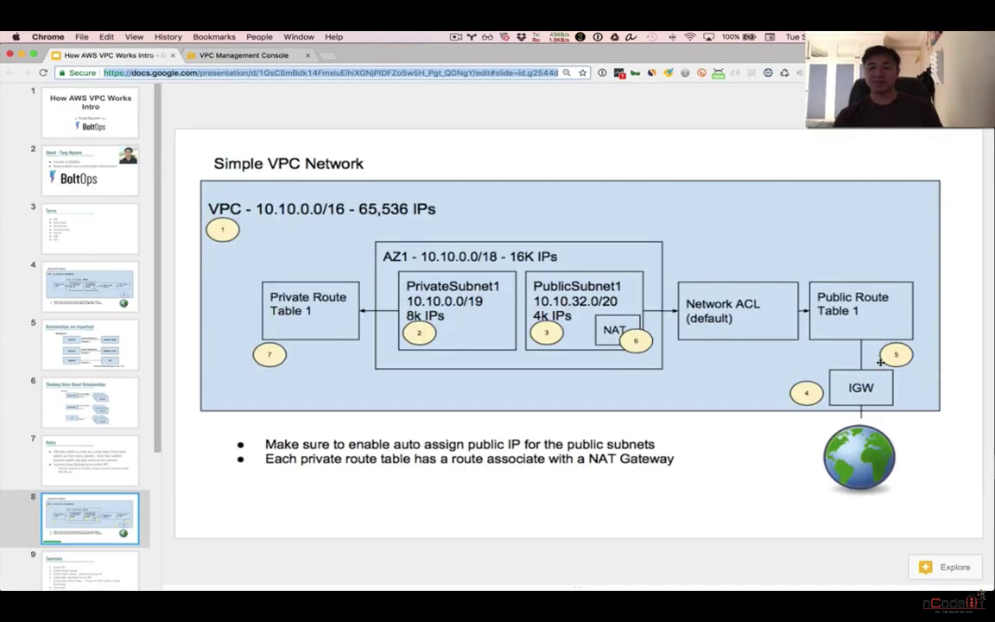
left_click(243, 54)
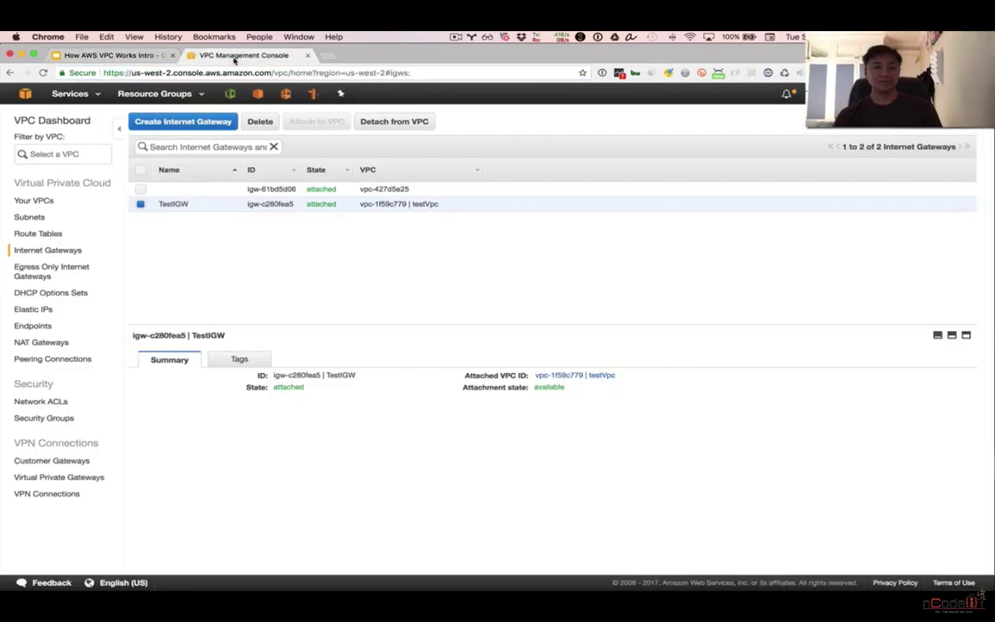
left_click(50, 235)
left_click(178, 122)
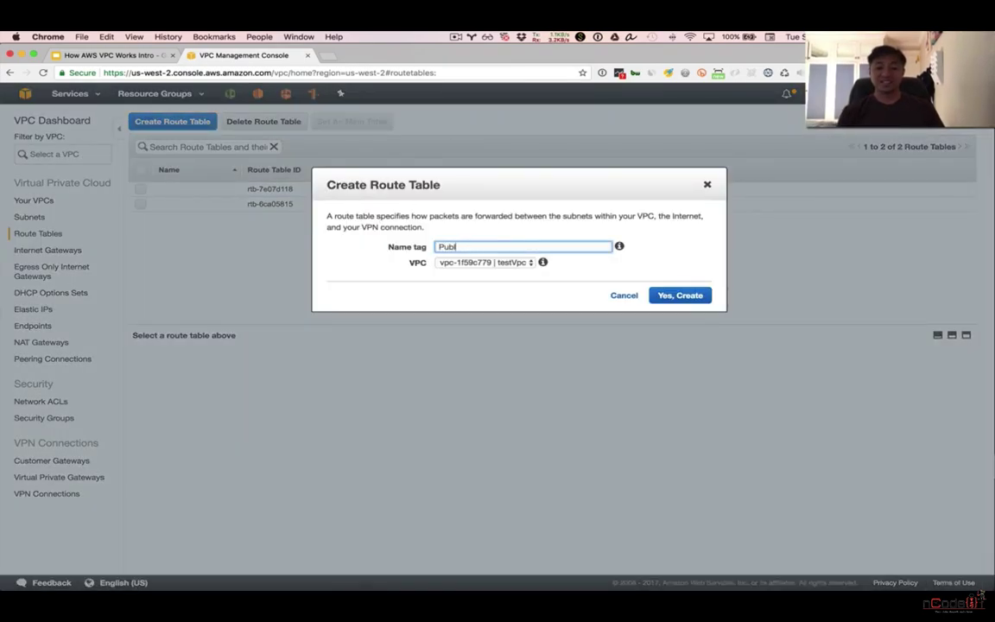
type("outeTable1")
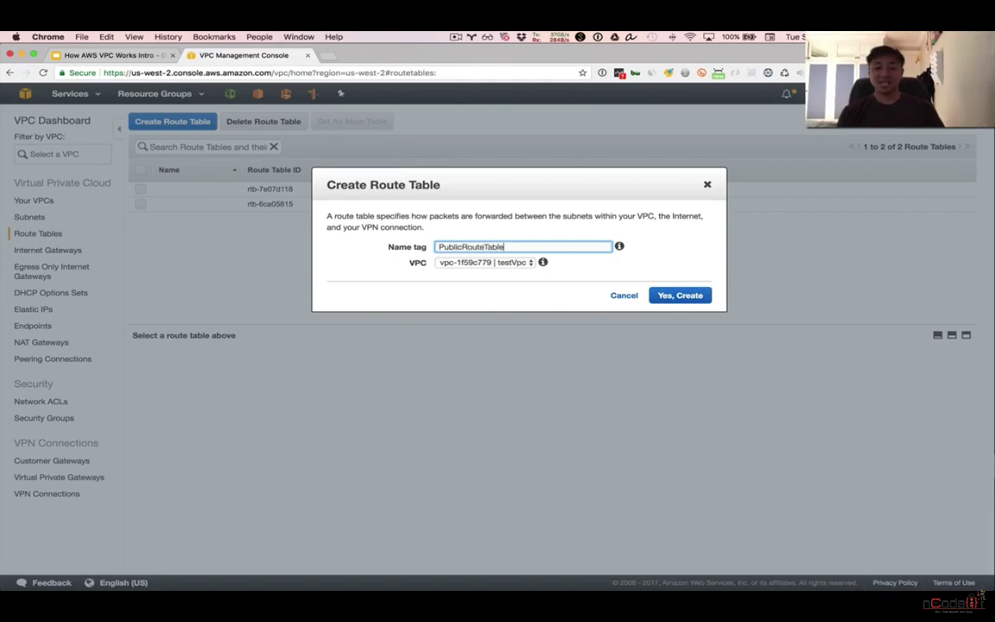
left_click(679, 296)
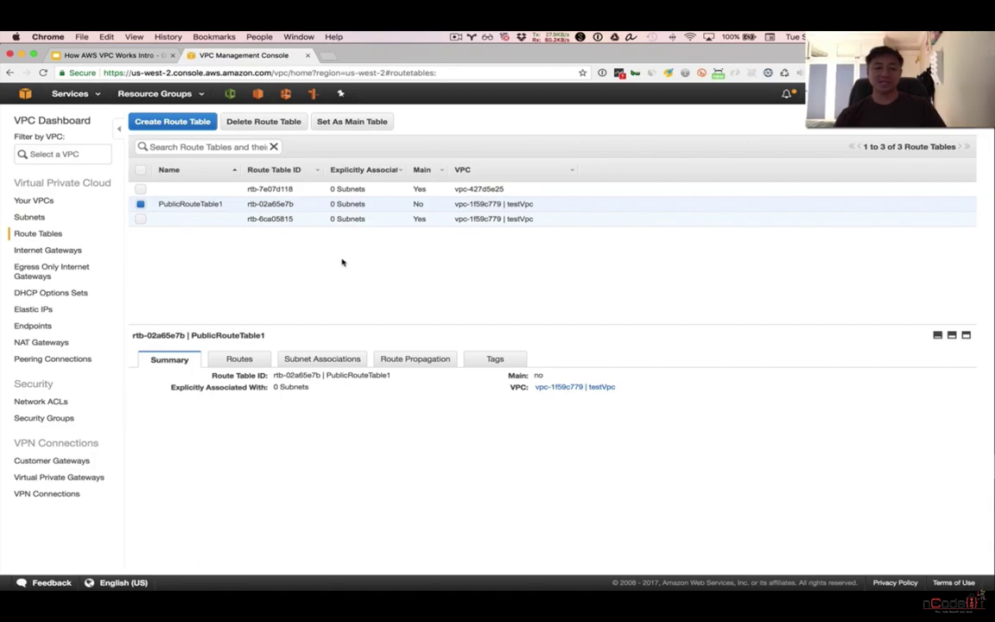
- Add a route to PublicRouteTable1 with destination 0.0.0.0/0 and the TestIGW internet gateway as target, and save it
left_click(240, 359)
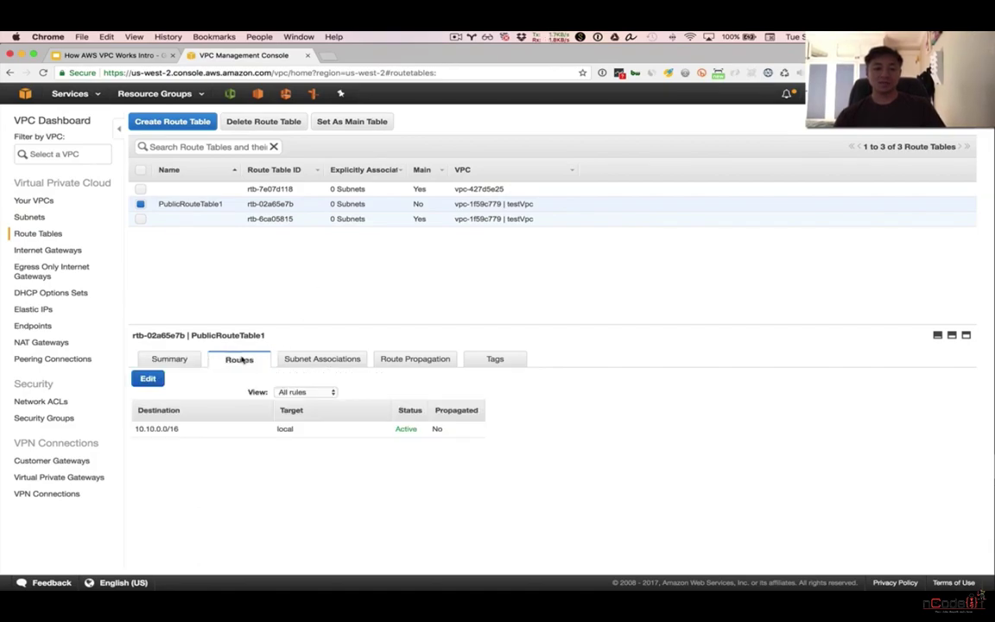
left_click(151, 381)
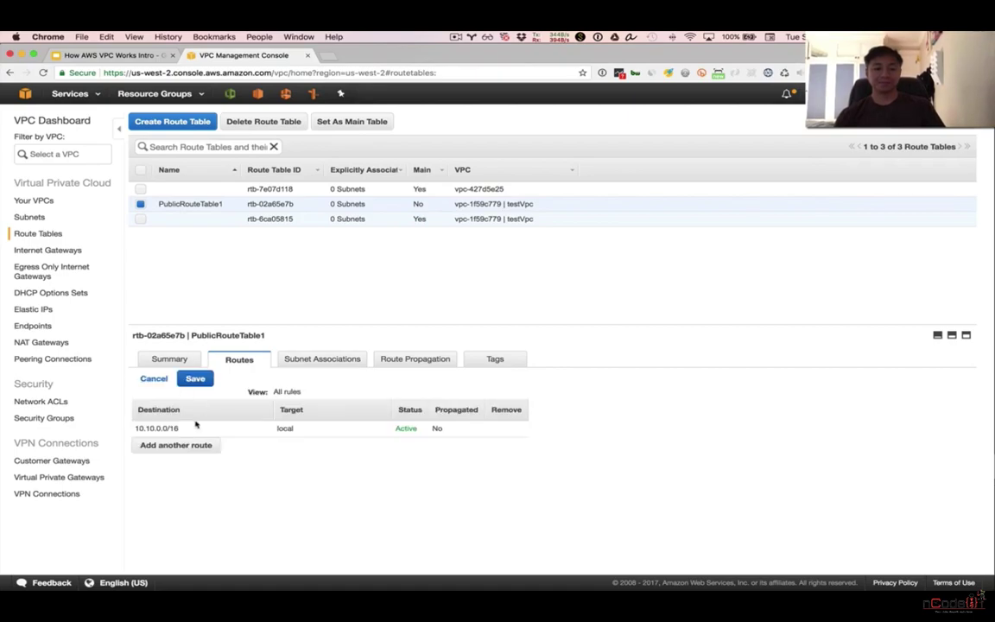
left_click(176, 445)
type("0.")
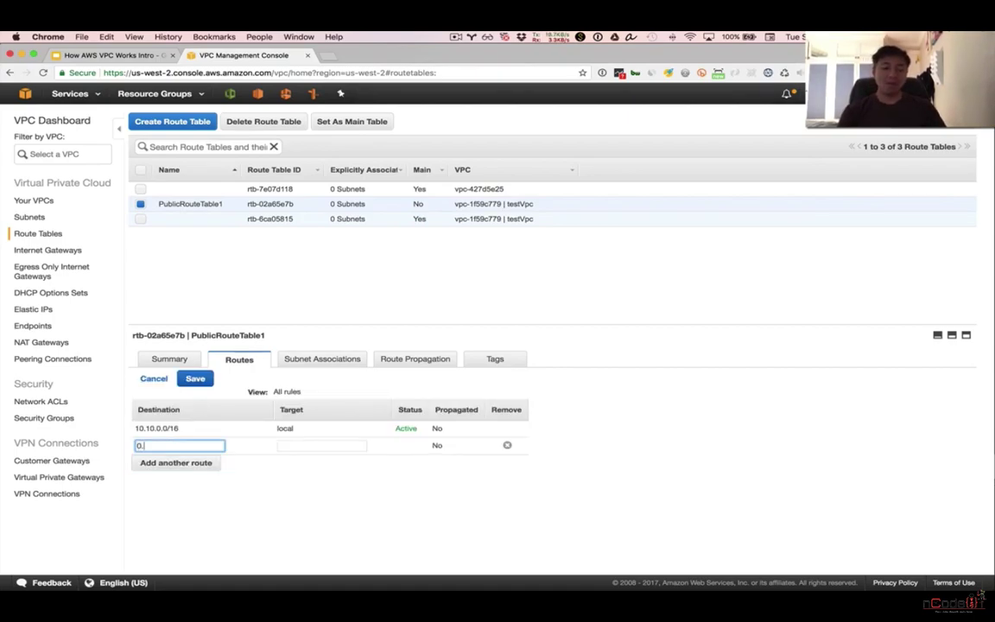
type("0.0.0/0")
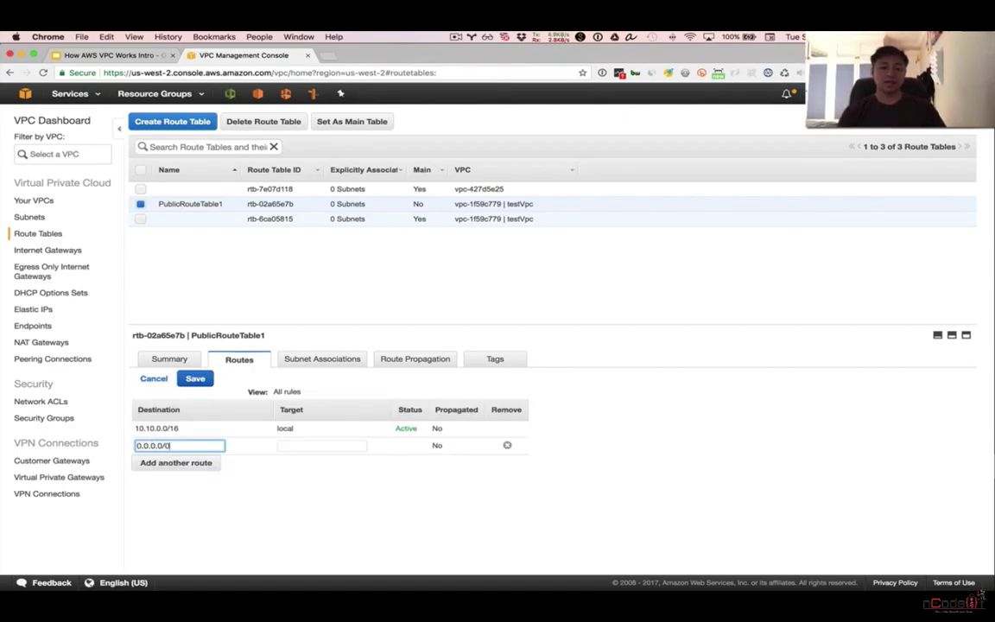
left_click(300, 445)
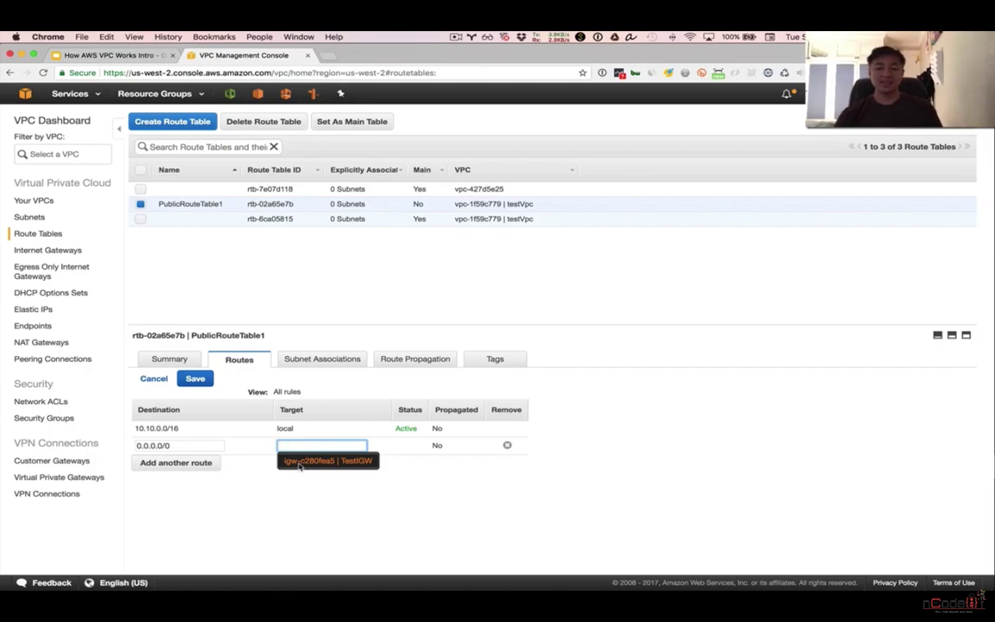
left_click(299, 464)
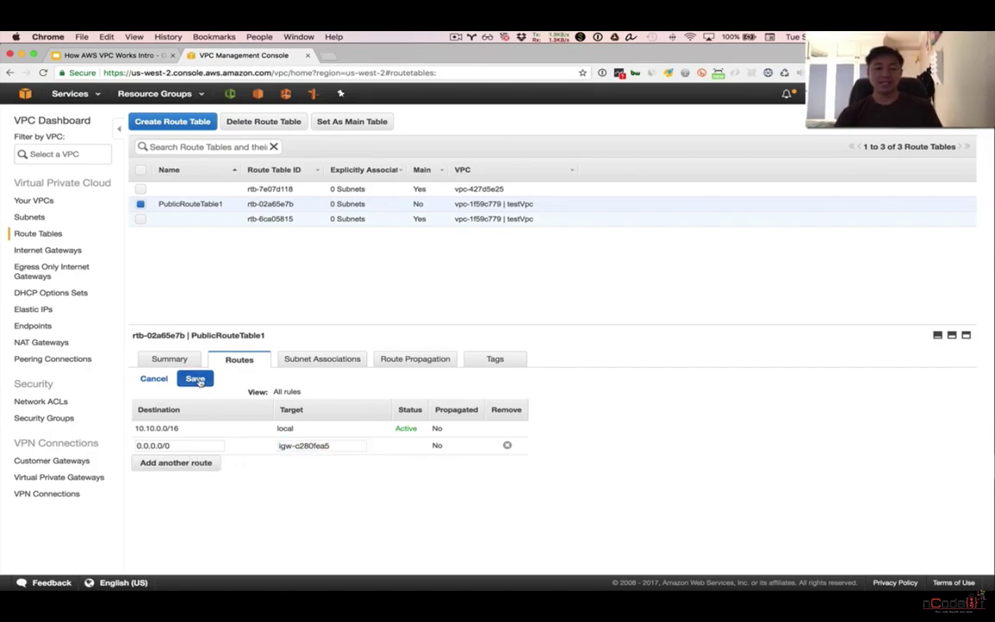
left_click(197, 379)
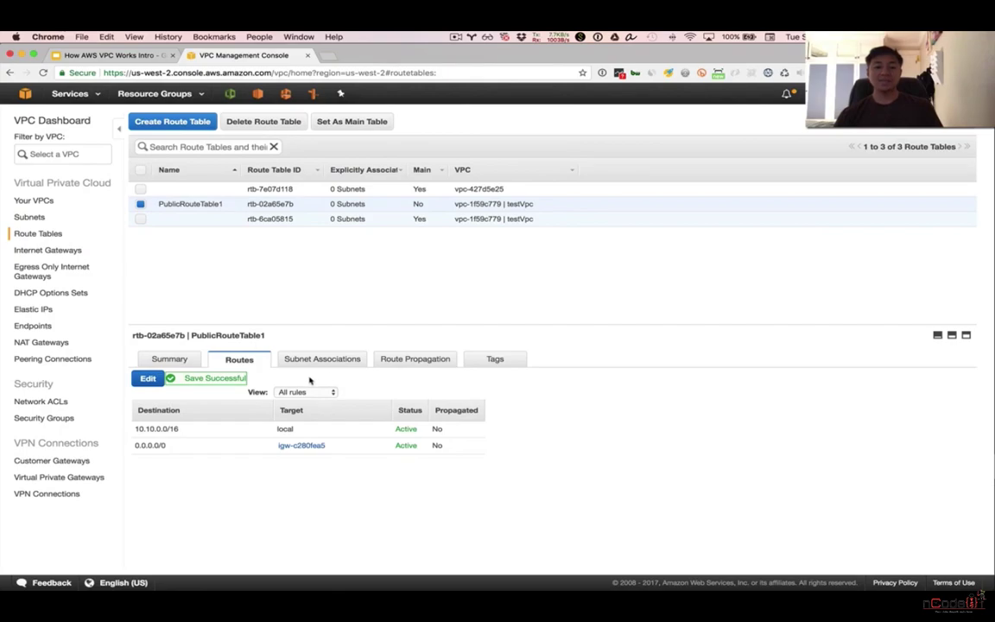
- Associate PublicSubnet1 with PublicRouteTable1 and save the subnet association
left_click(316, 363)
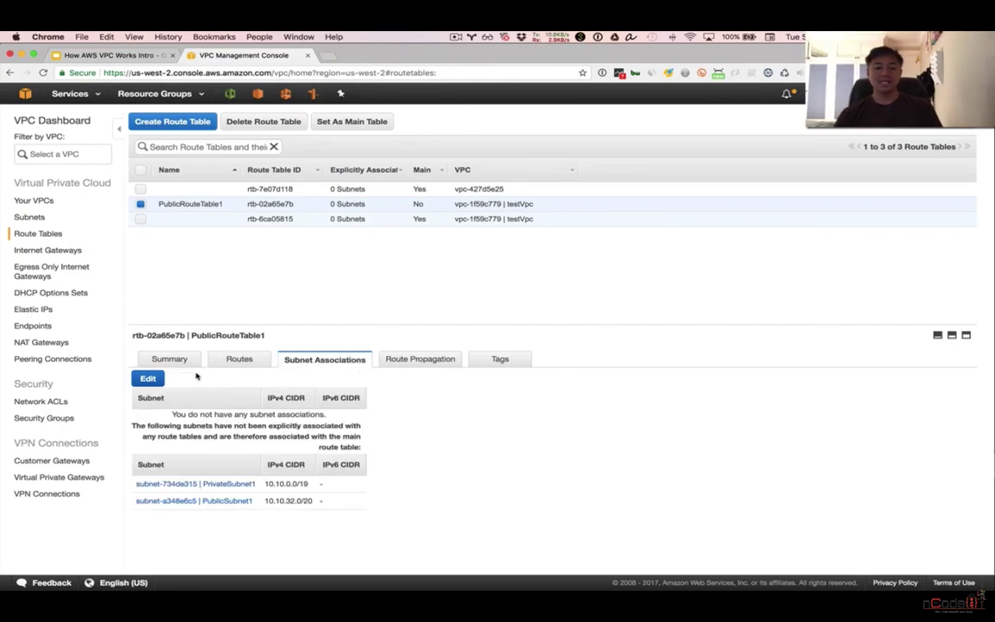
left_click(147, 379)
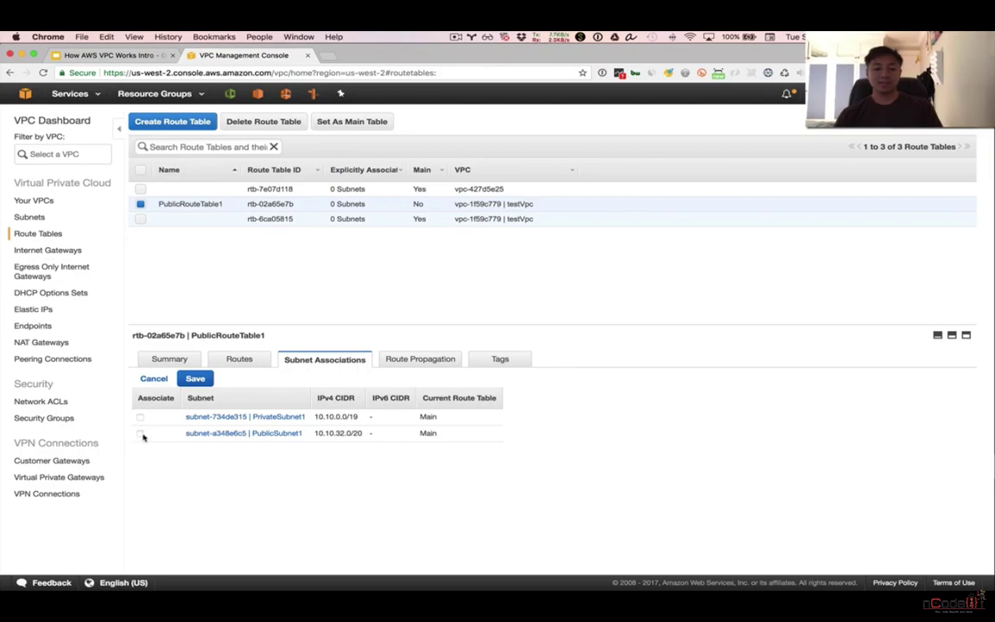
left_click(196, 378)
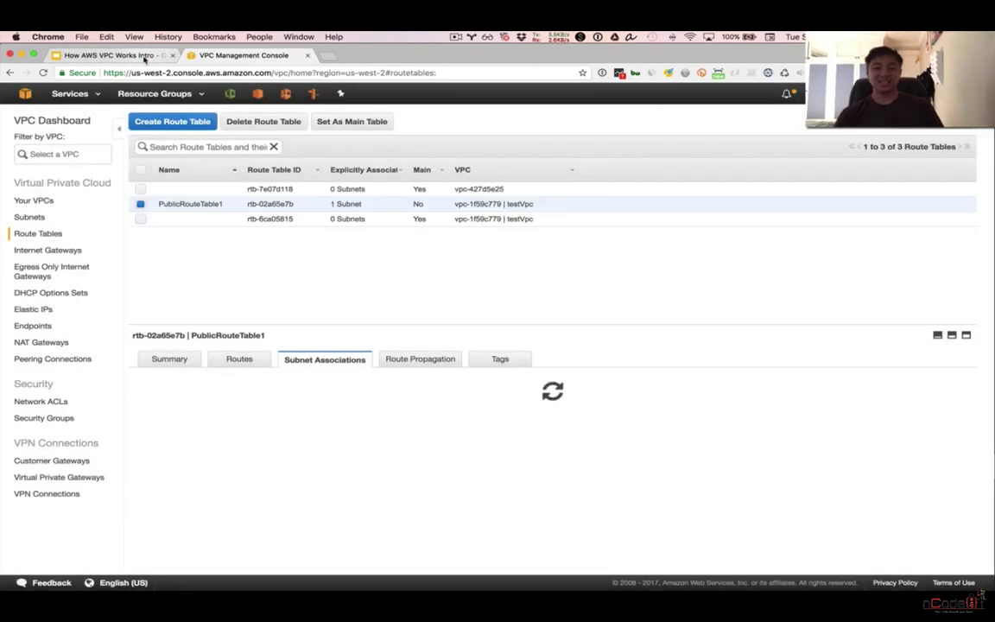
- Check the Simple VPC Network diagram and create a NAT gateway in PublicSubnet1 using the Elastic IP allocation eipalloc-2b2cf516
left_click(145, 57)
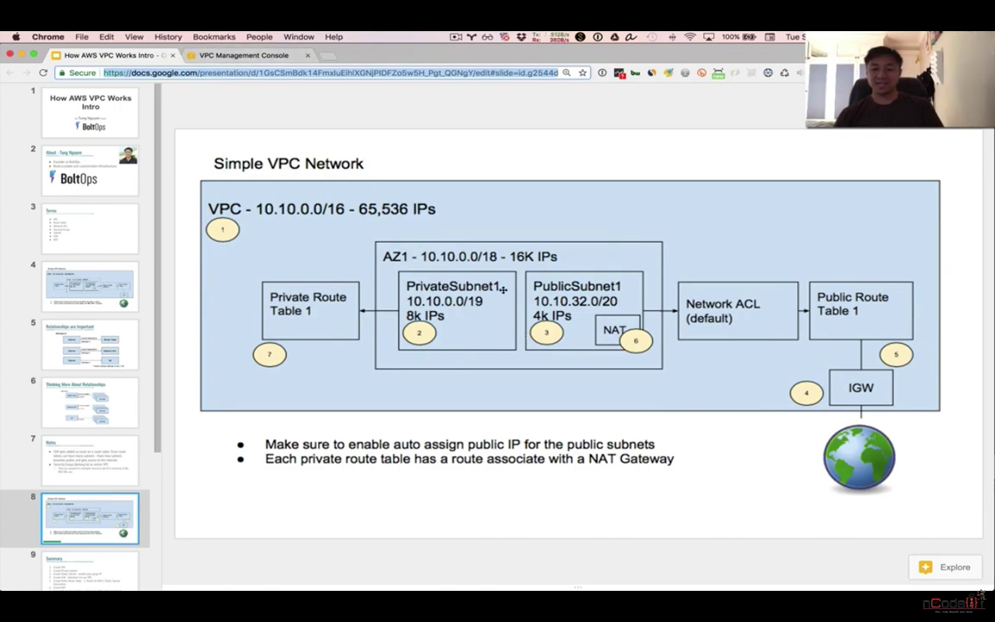
left_click(244, 55)
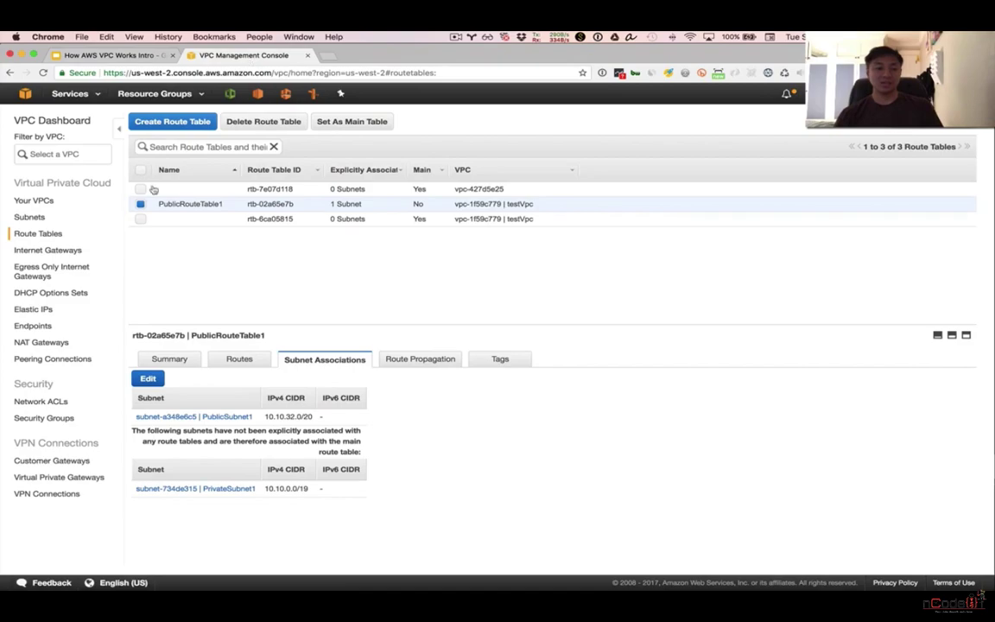
left_click(44, 343)
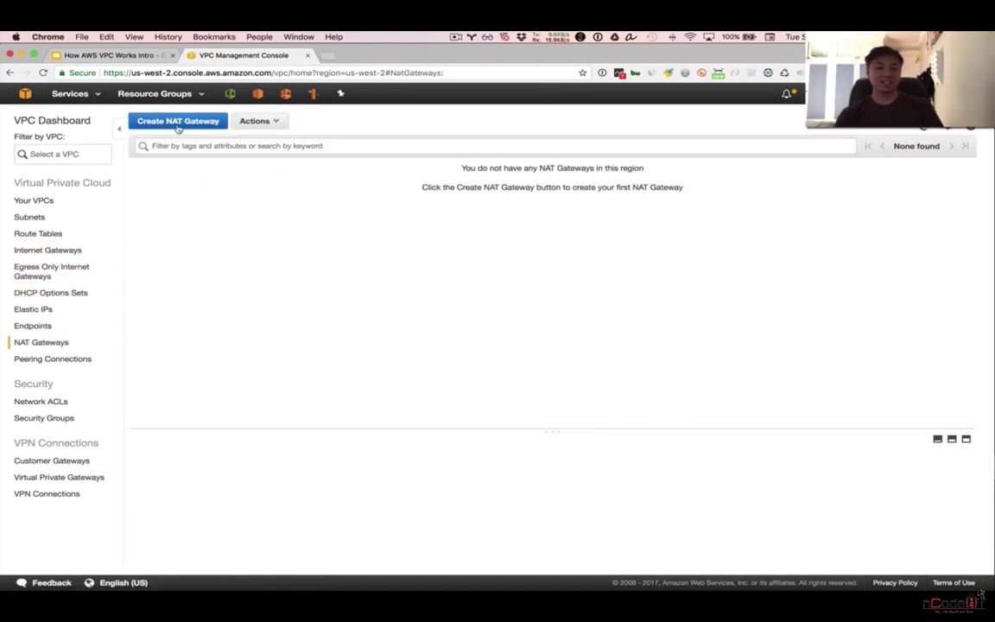
left_click(177, 122)
left_click(238, 195)
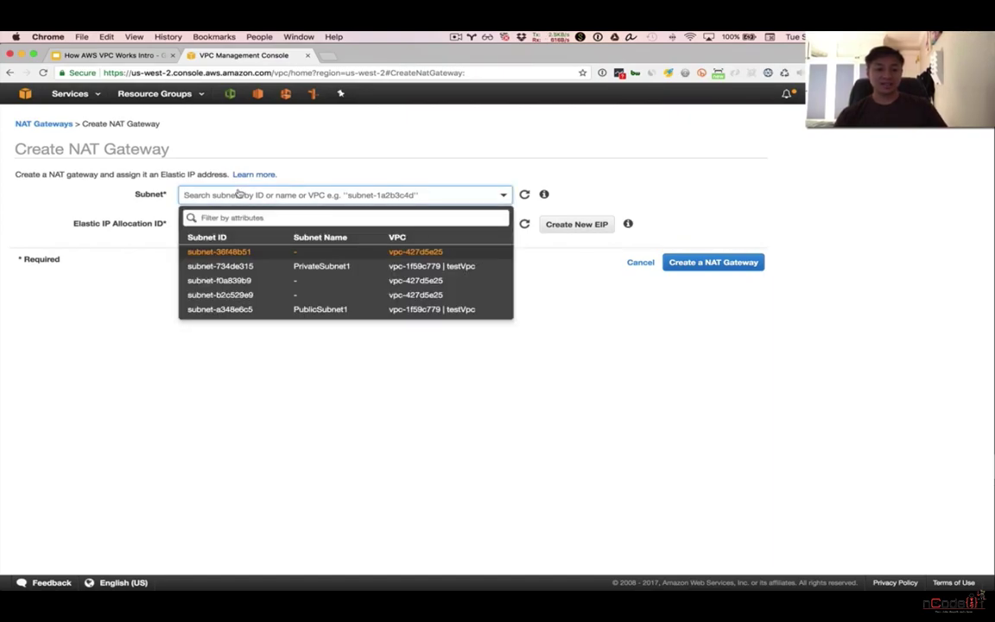
left_click(263, 310)
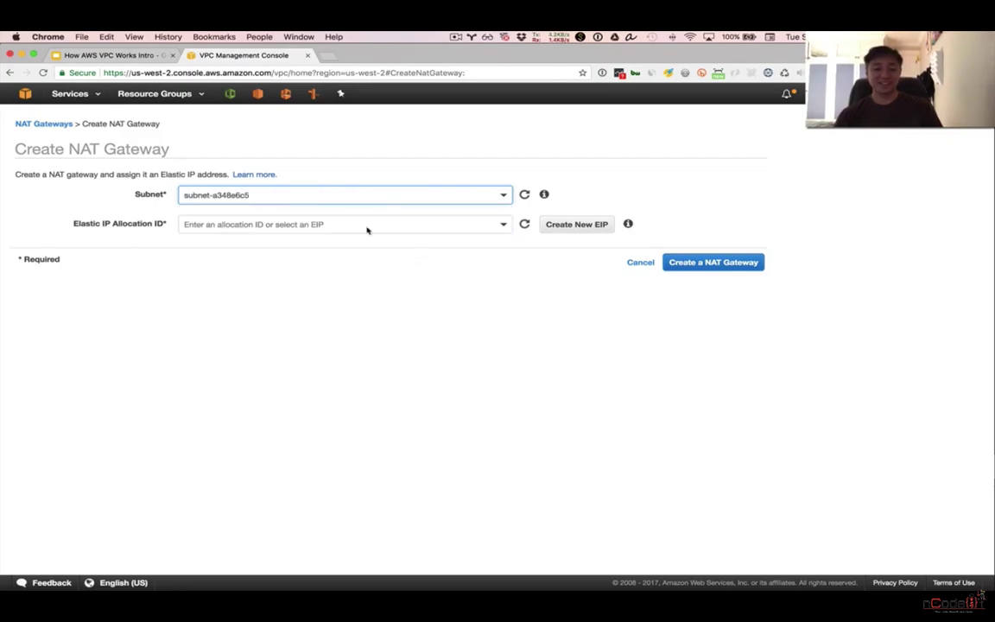
left_click(315, 221)
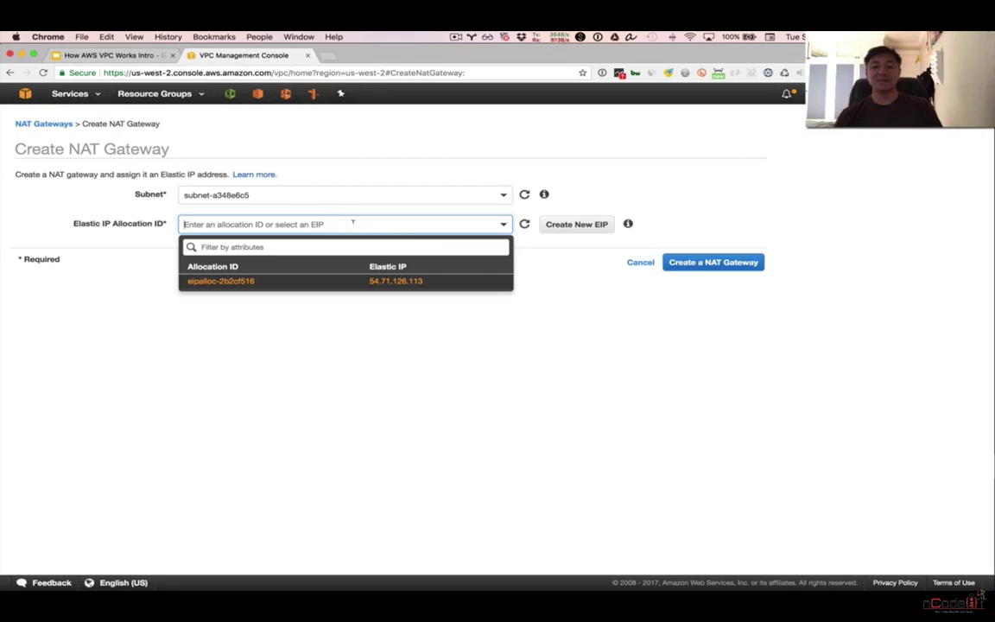
left_click(244, 281)
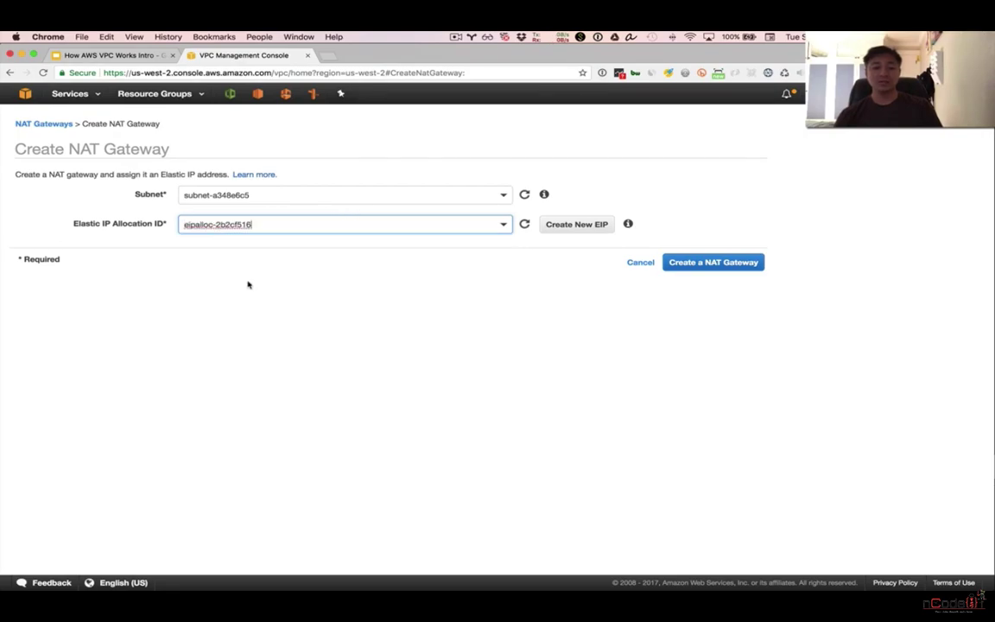
left_click(702, 263)
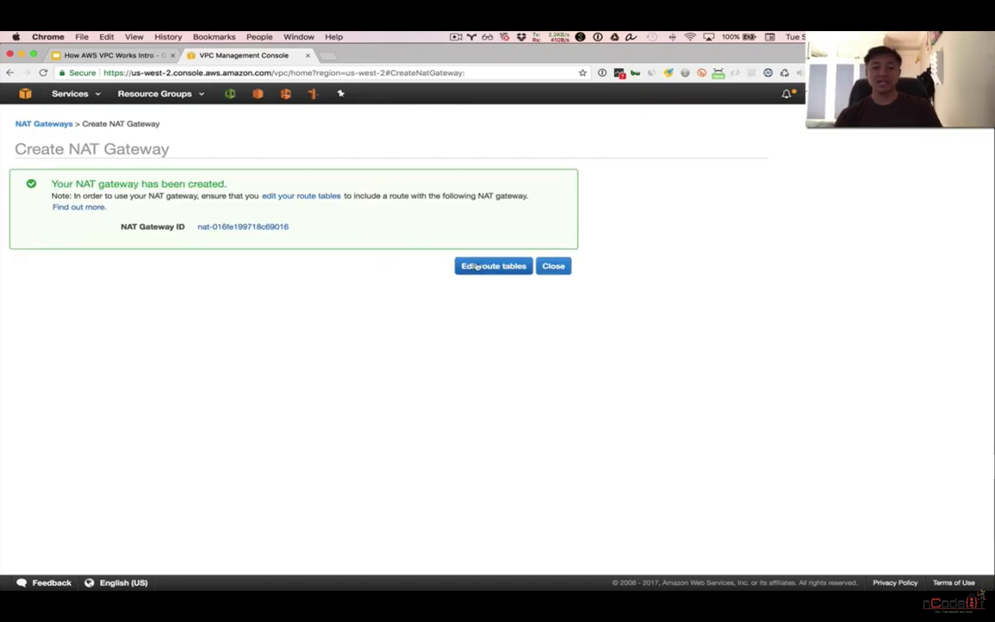
- Review the routes of the existing testVpc route tables and create a route table named PrivateRouteTable1 in testVpc
left_click(477, 266)
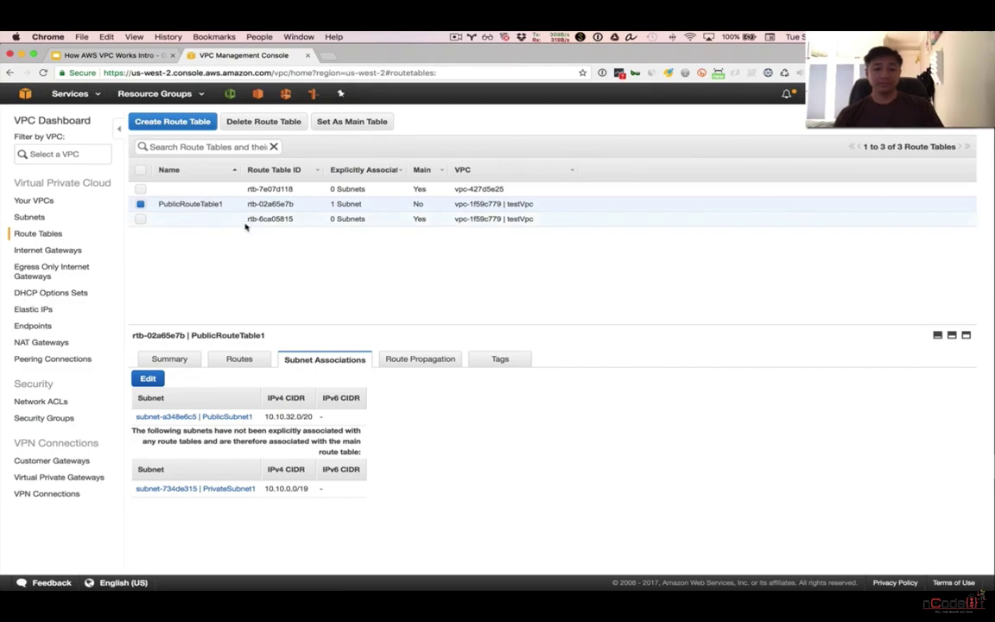
left_click(202, 220)
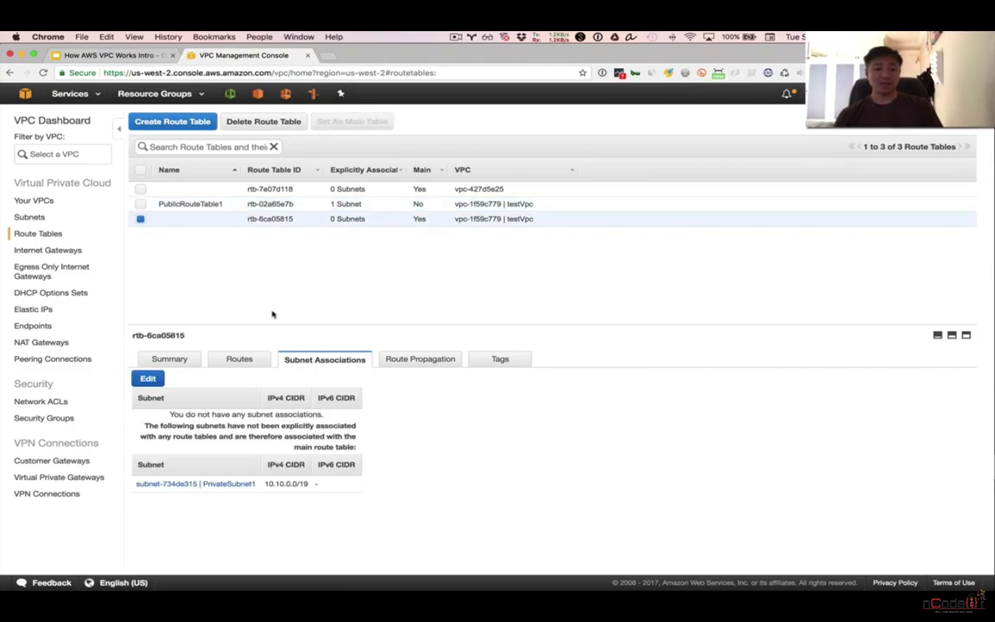
left_click(236, 359)
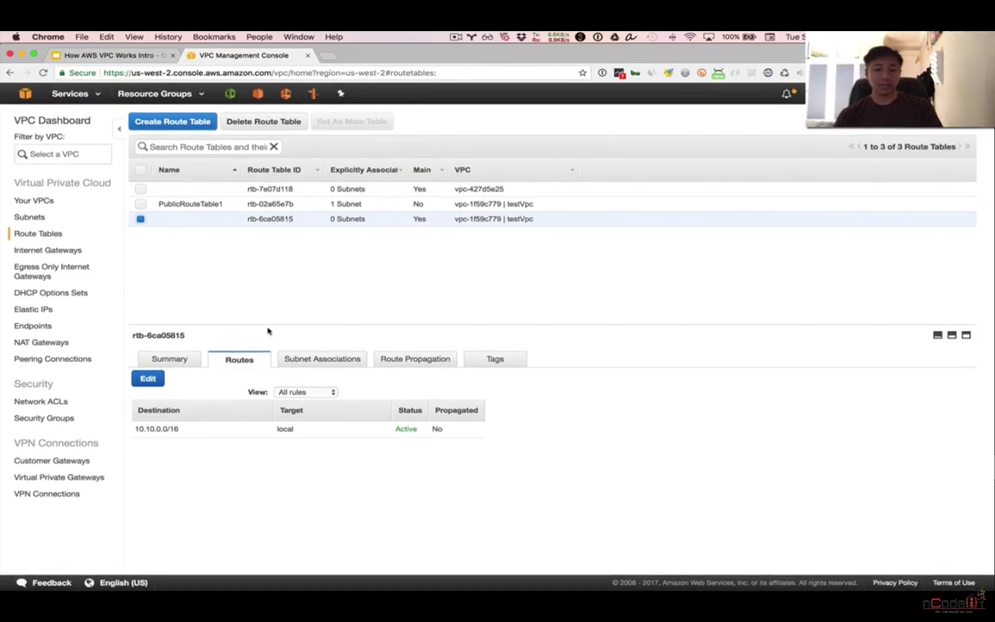
left_click(268, 208)
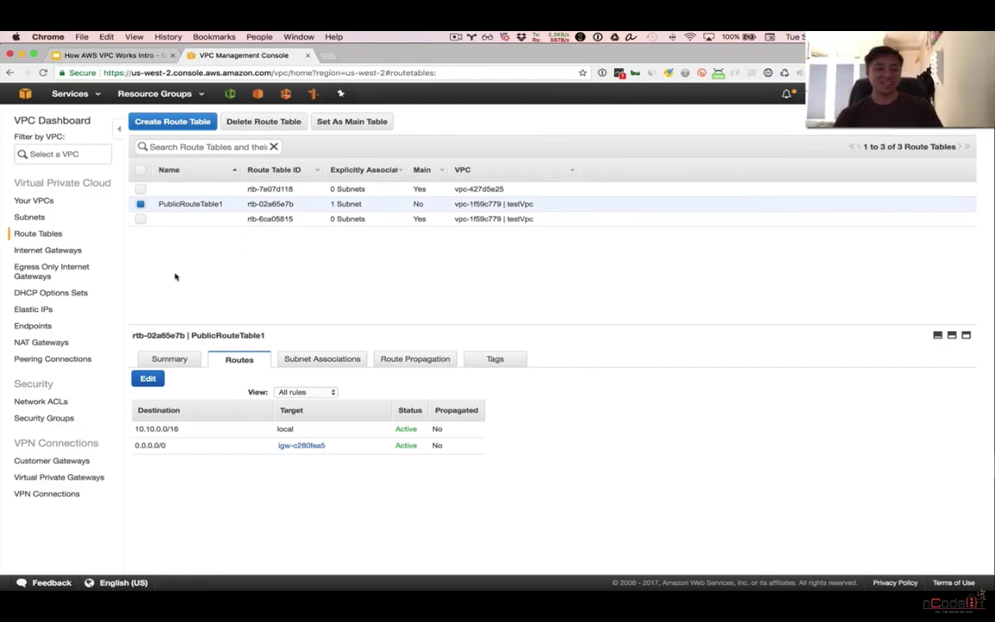
left_click(189, 122)
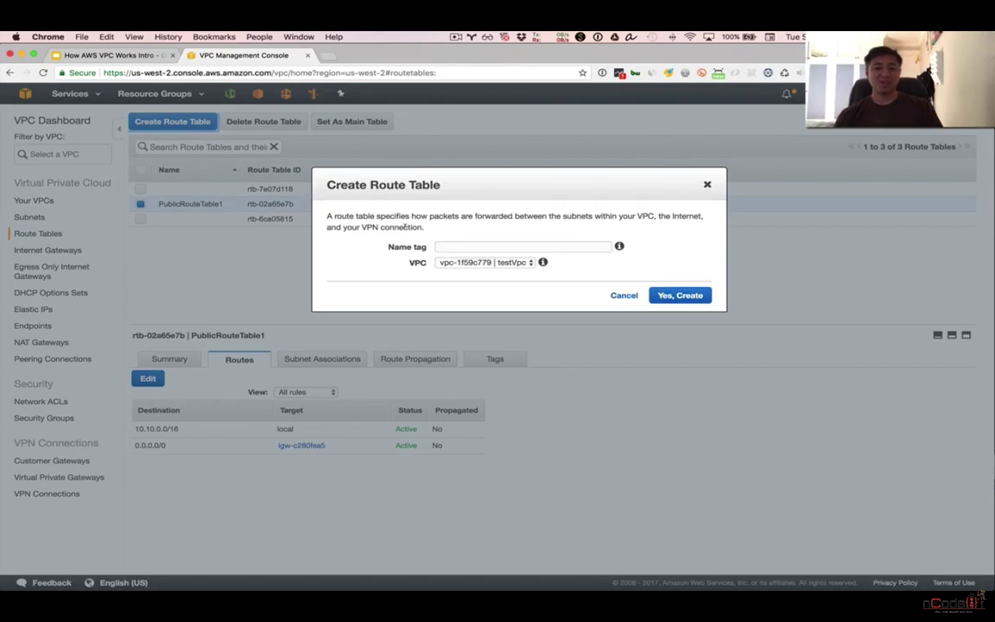
left_click(457, 244)
type("Pr")
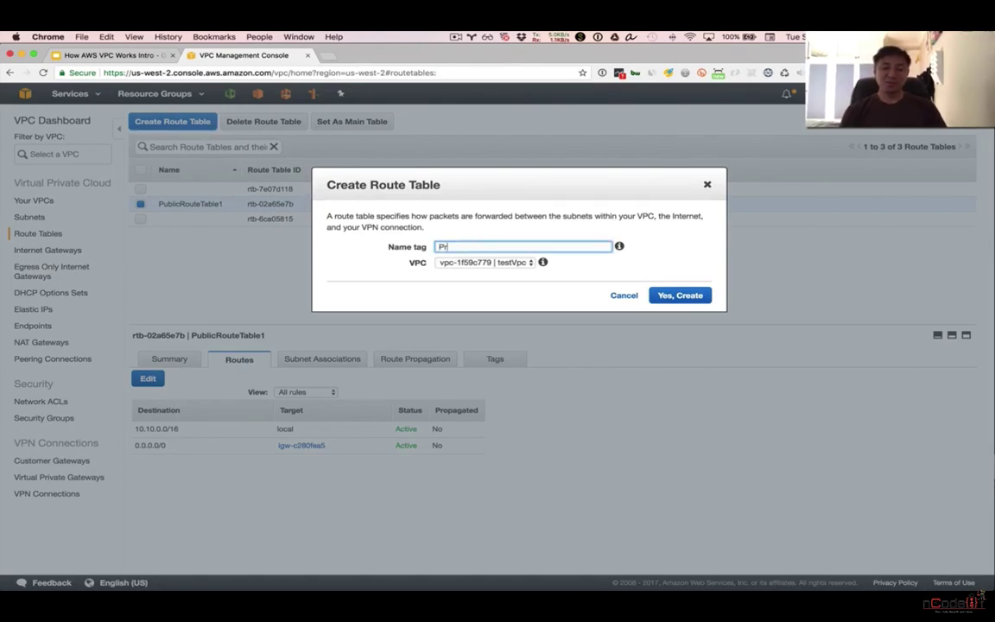
type("ivate")
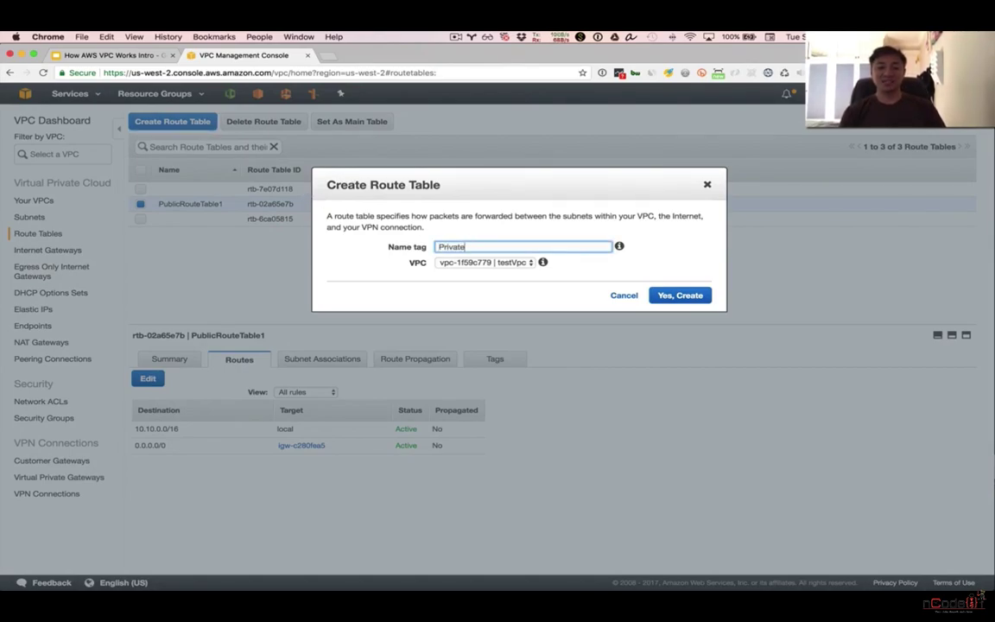
type("RouteTable1")
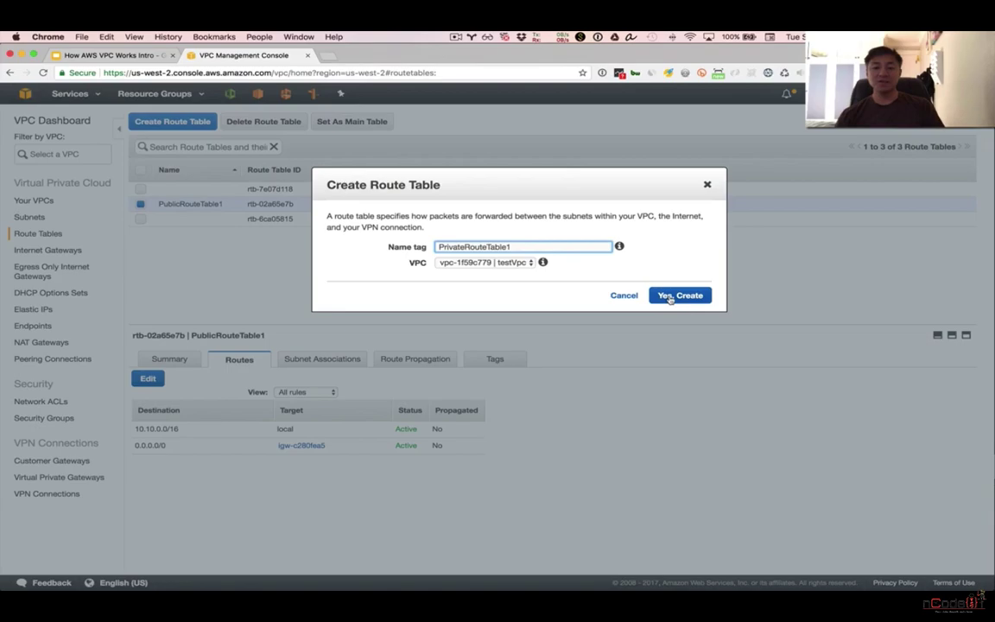
left_click(670, 296)
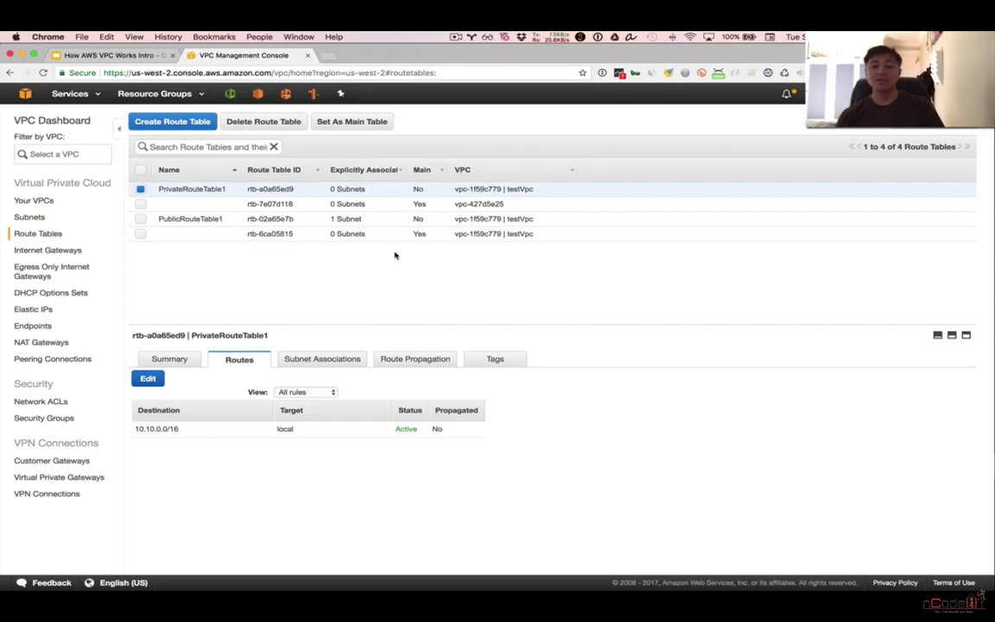
- Add a 0.0.0.0/0 route targeting the NAT gateway to PrivateRouteTable1, and associate PrivateSubnet1 with this table, saving both
mouse_move(977, 455)
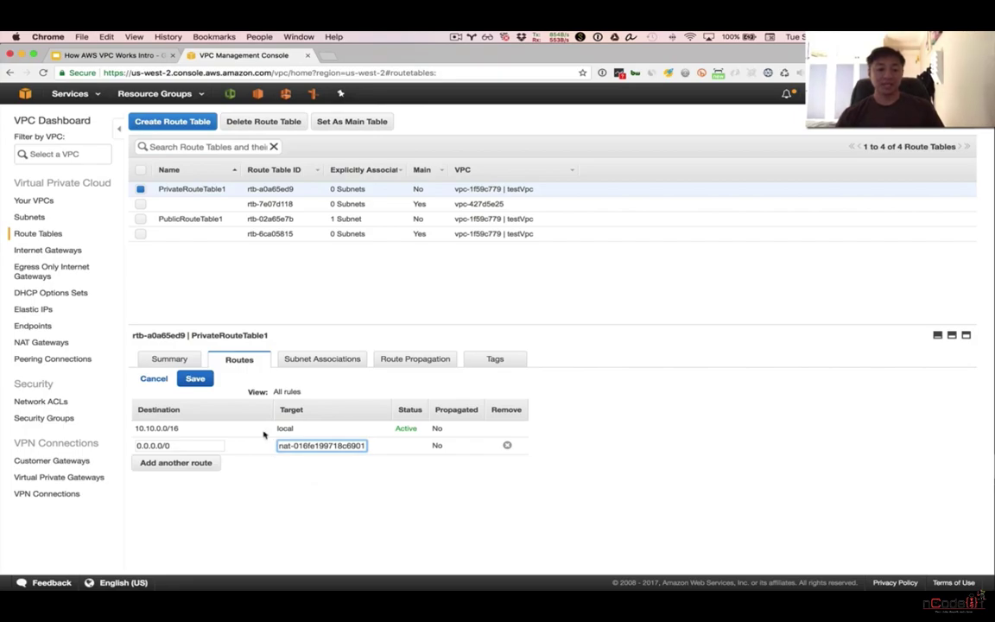
left_click(195, 379)
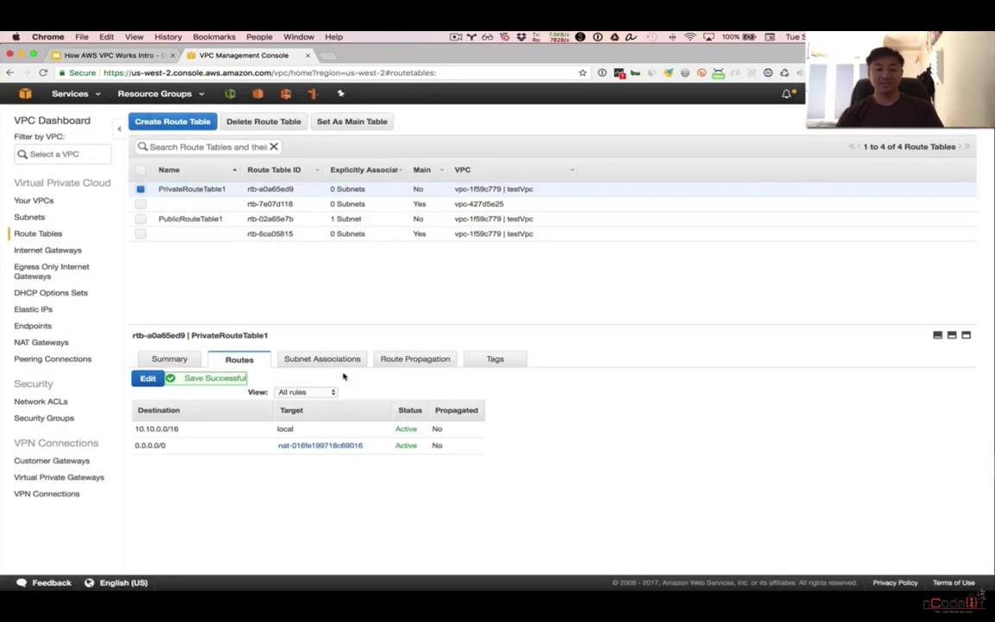
left_click(320, 359)
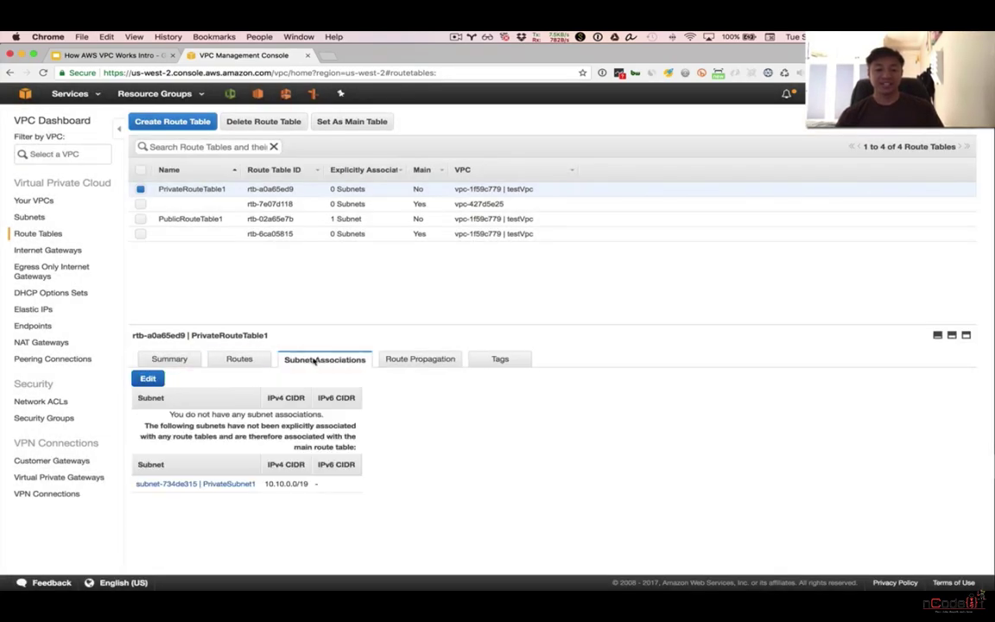
left_click(149, 379)
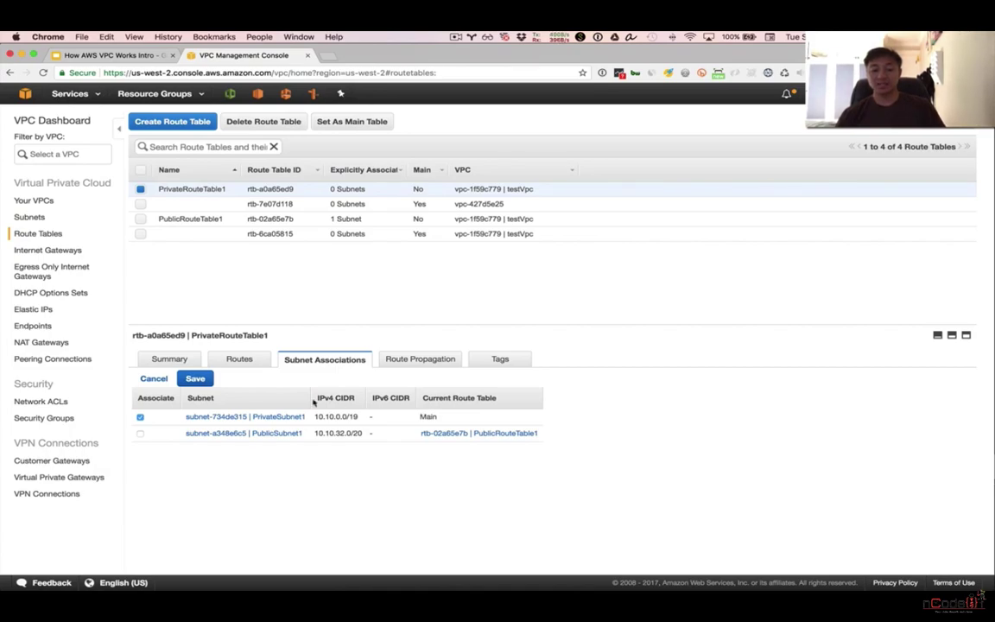
left_click(195, 379)
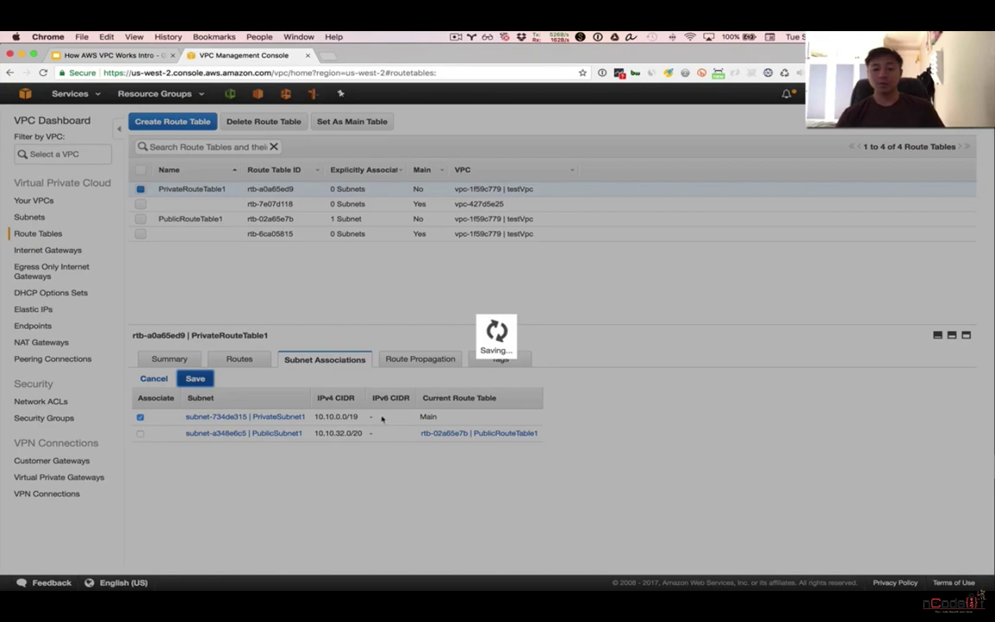
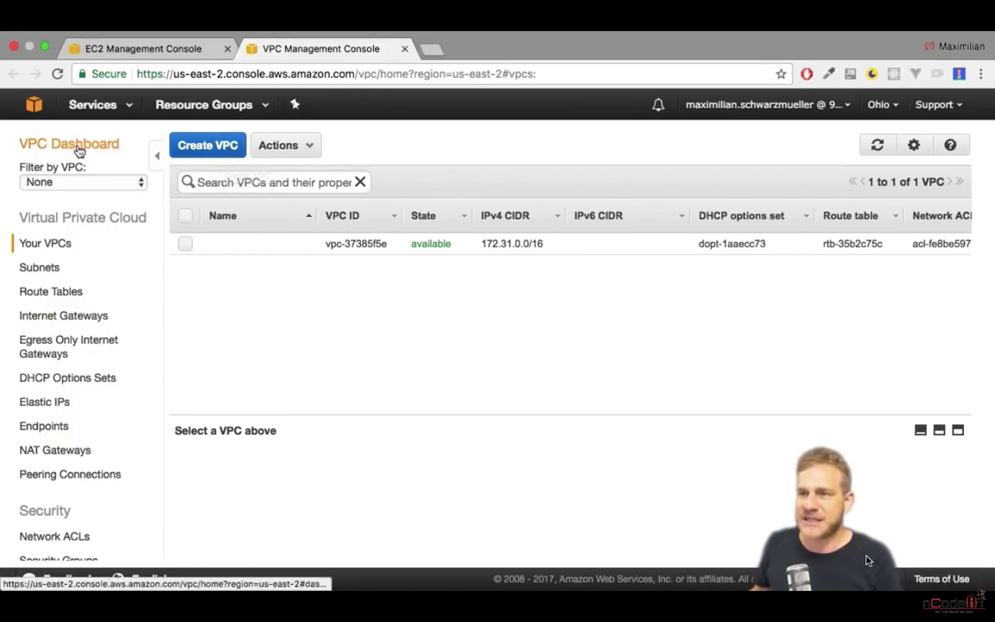
- Start the VPC Wizard from the VPC Dashboard and select the VPC with Public and Private Subnets configuration
left_click(62, 147)
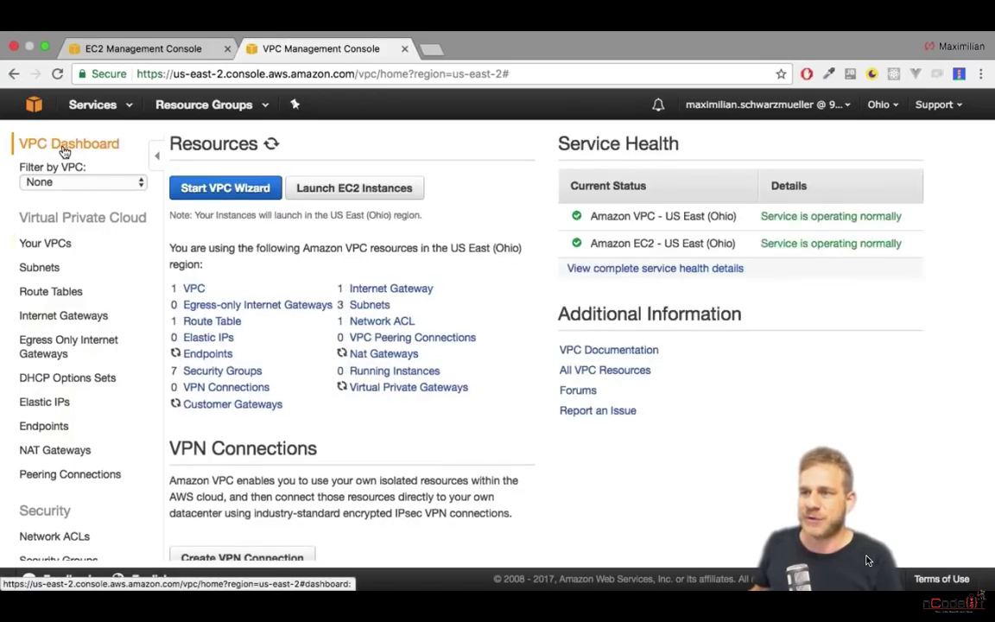
left_click(237, 198)
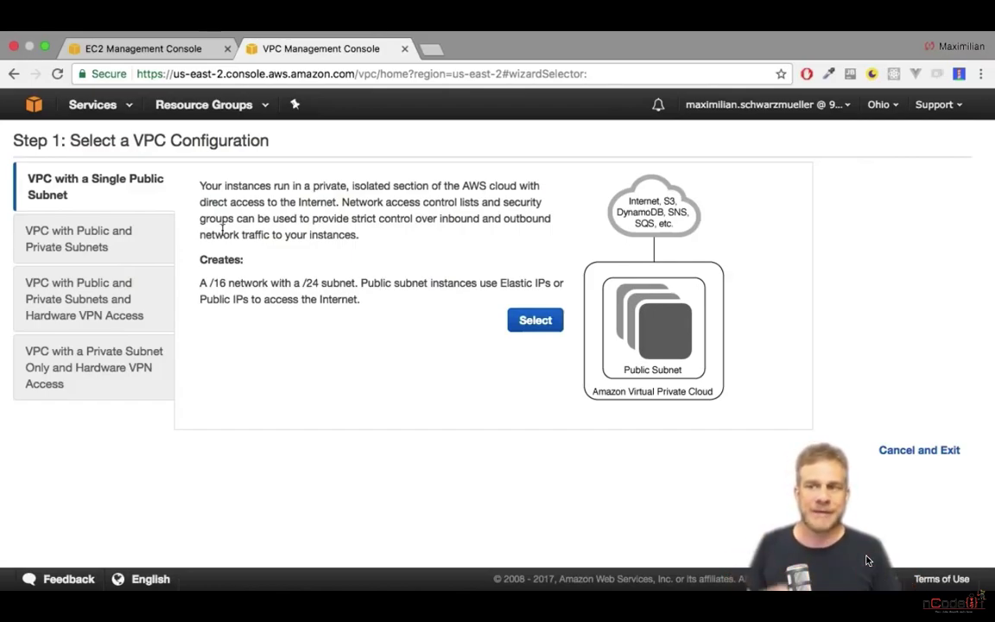
left_click(144, 248)
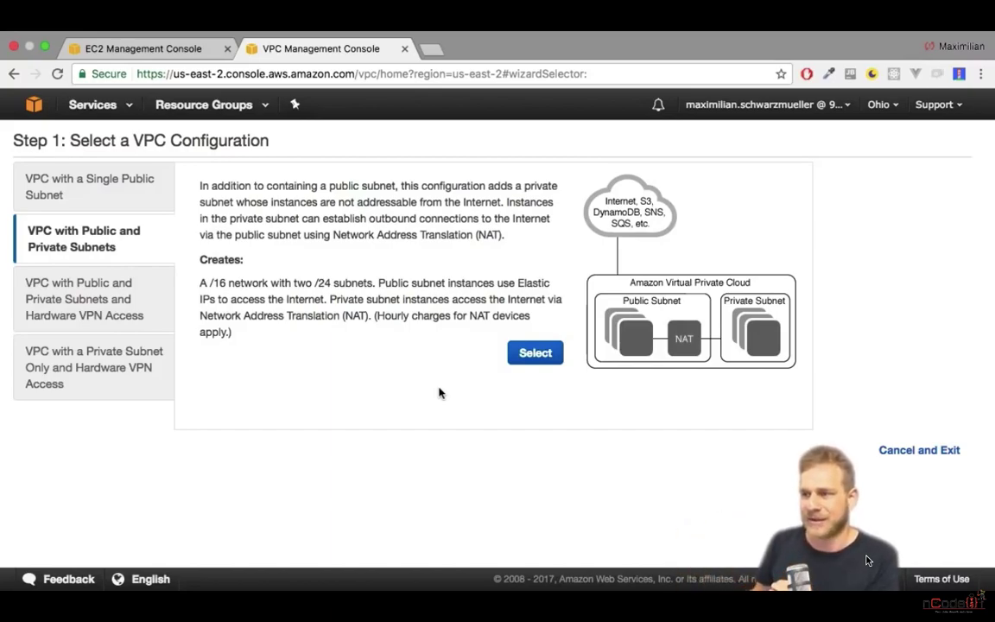
left_click(529, 358)
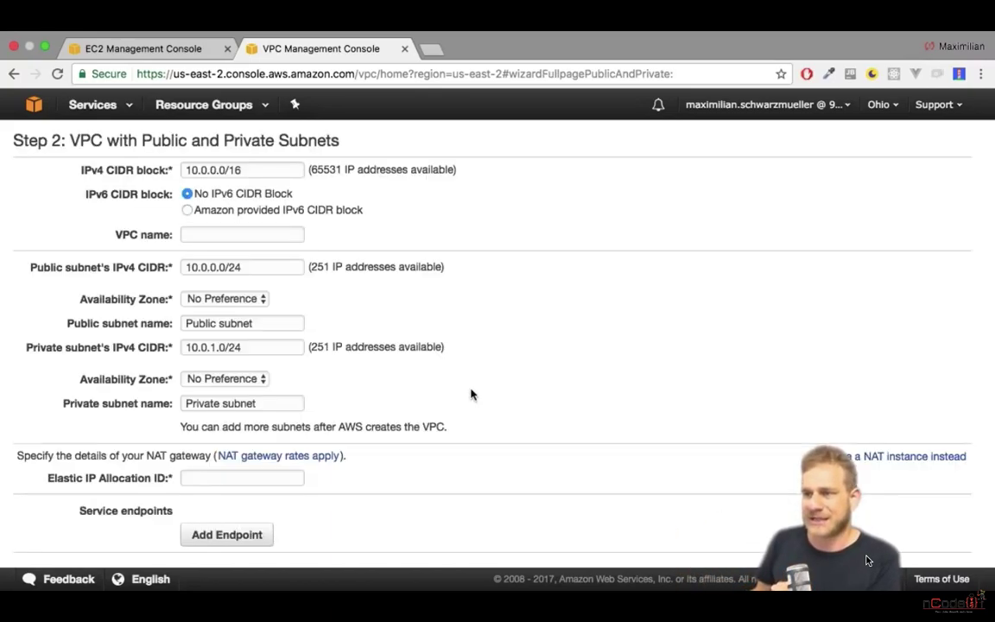
mouse_move(256, 4)
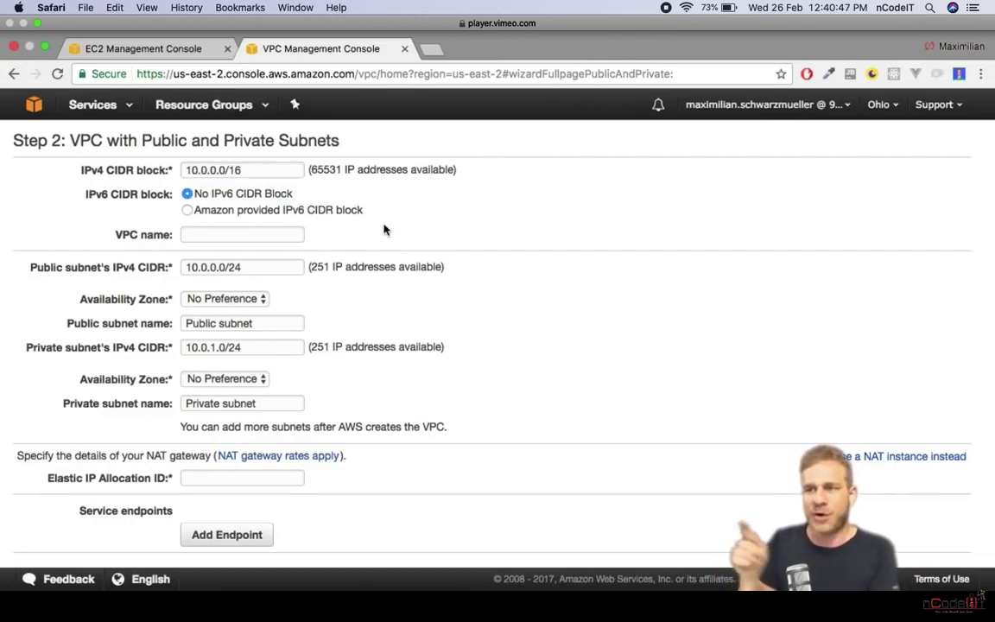
- Search Google for "cidr binary calculator" and open the IP Calculator / IP Subnetting result
mouse_move(229, 187)
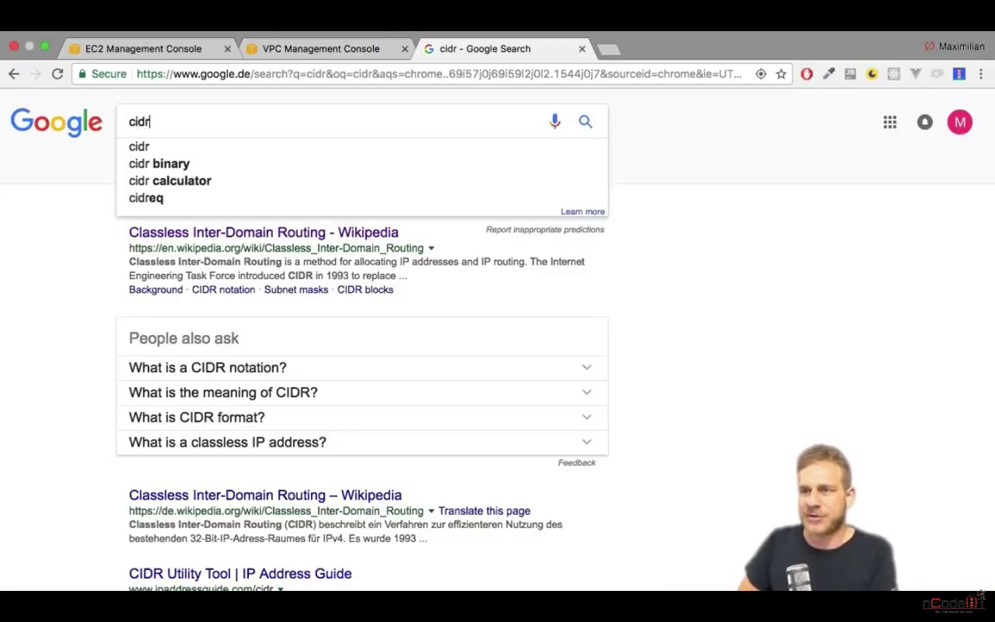
type("bina")
key("Down")
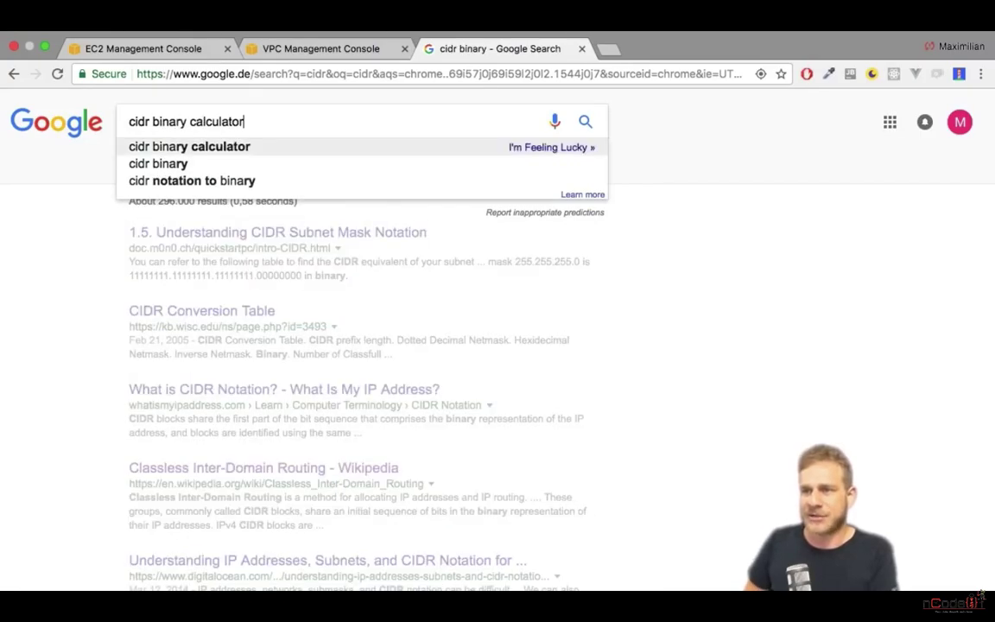
key("Return")
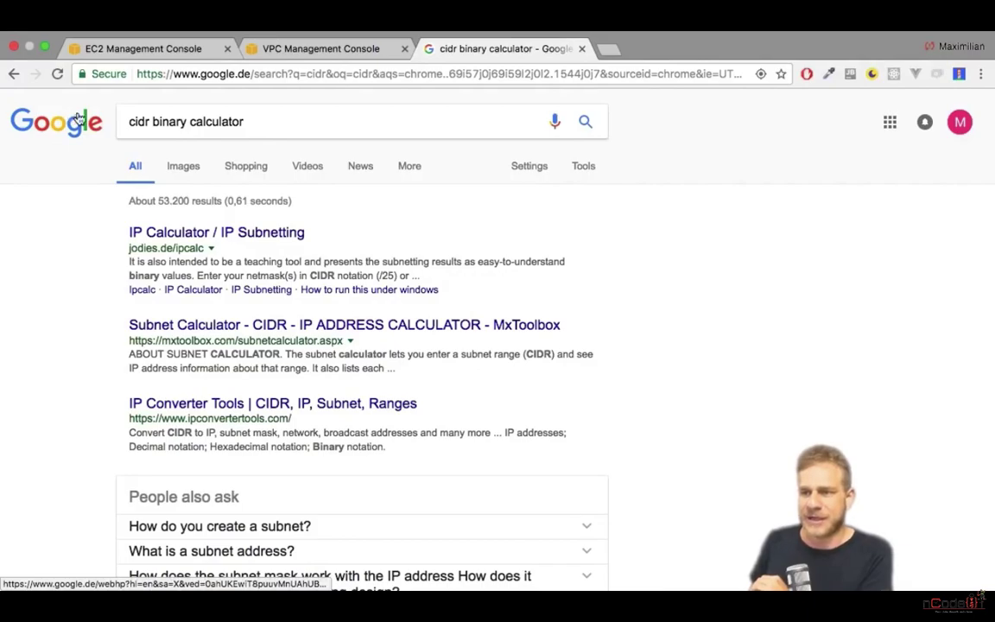
left_click(173, 231)
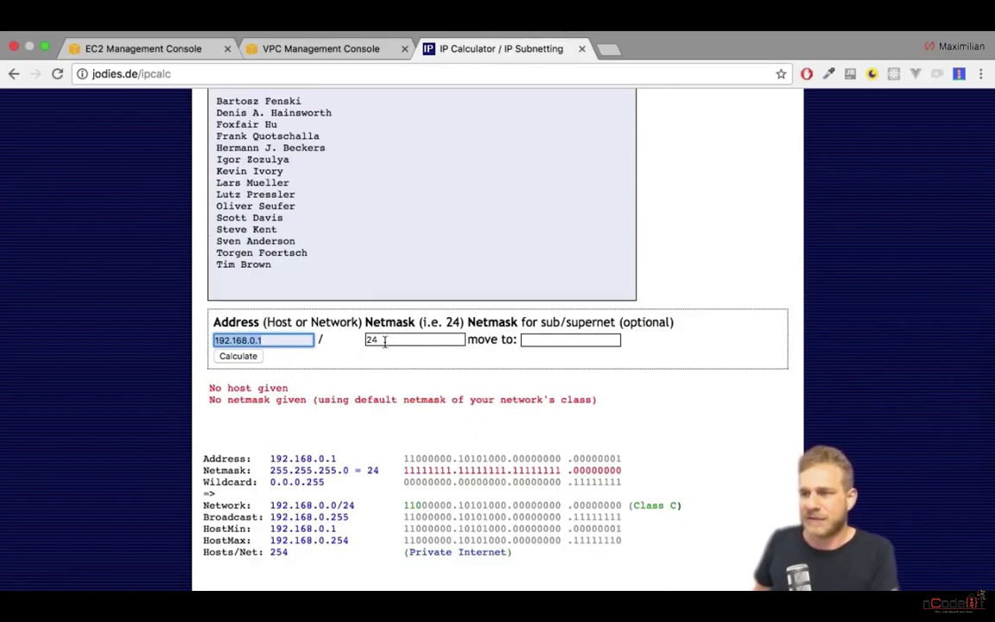
- Calculate the address range of 192.168.0.1 first with the netmask left empty and again with netmask 32
double_click(401, 337)
key("BackSpace")
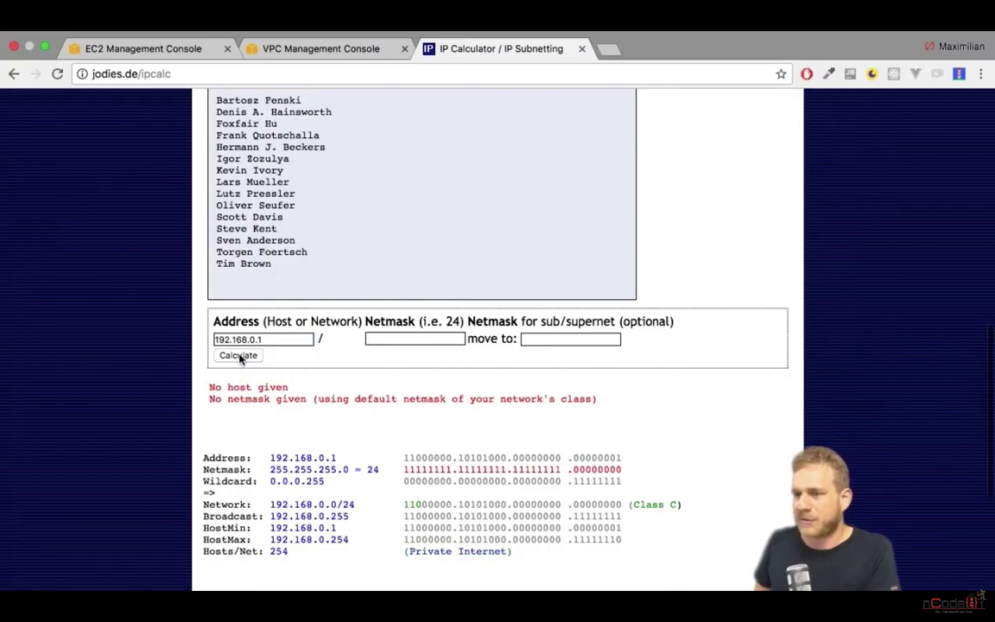
left_click(240, 355)
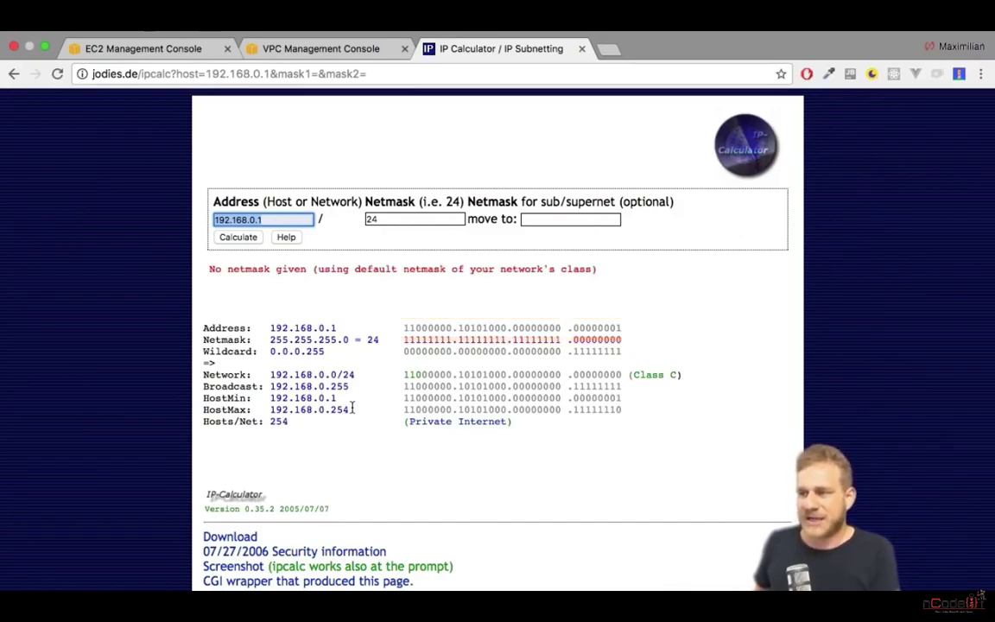
double_click(369, 218)
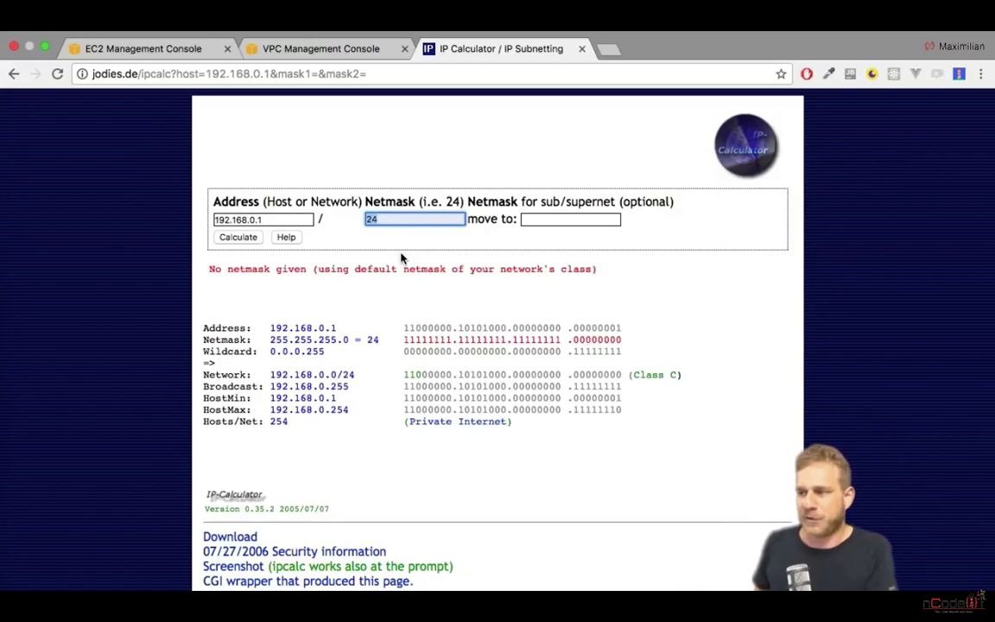
type("32")
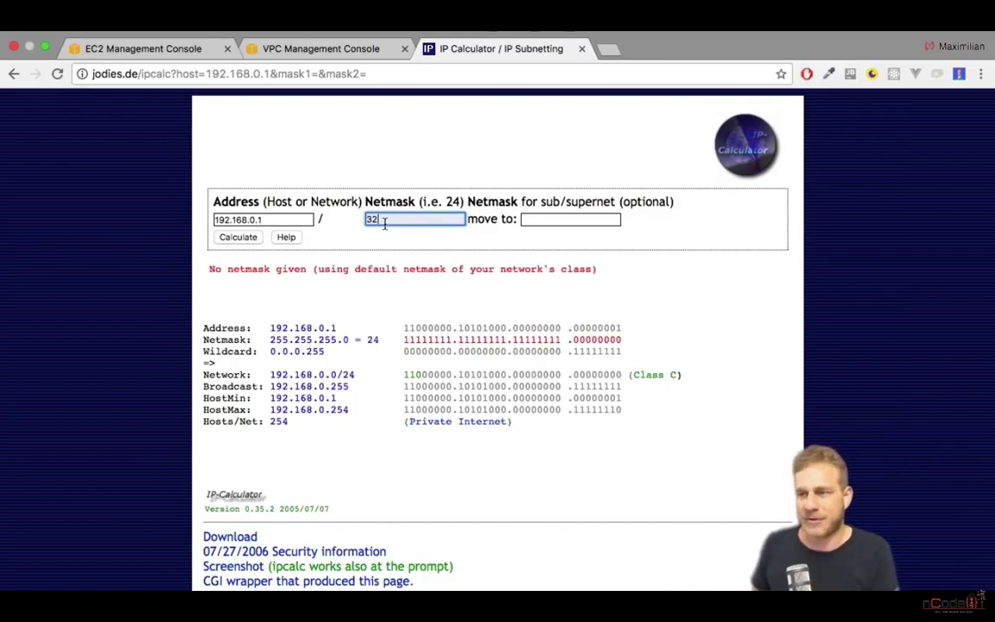
left_click(238, 237)
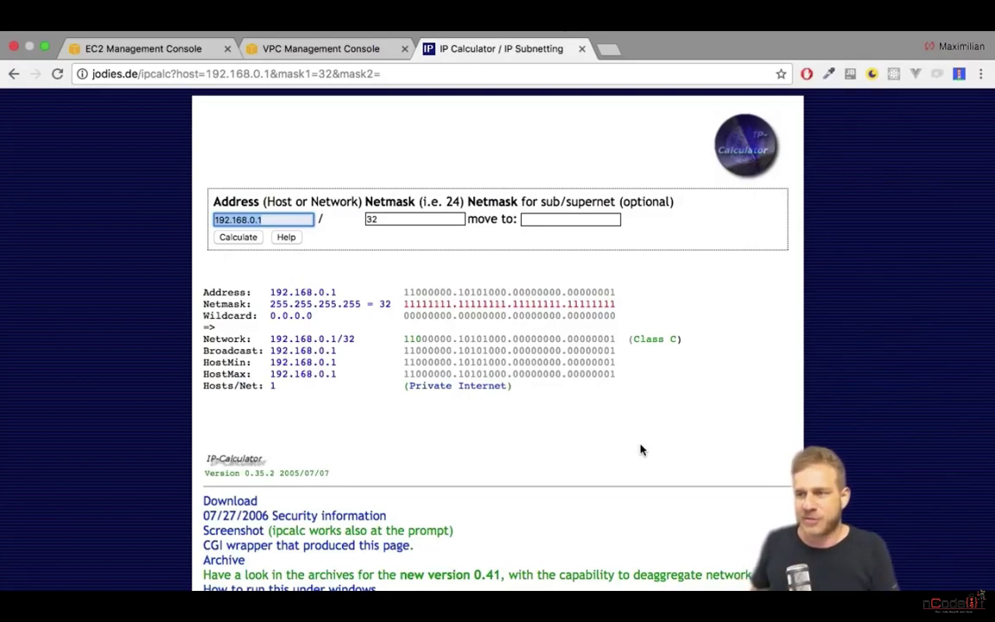
- Calculate the address range of 192.168.0.1 with netmask 16
left_click(246, 219)
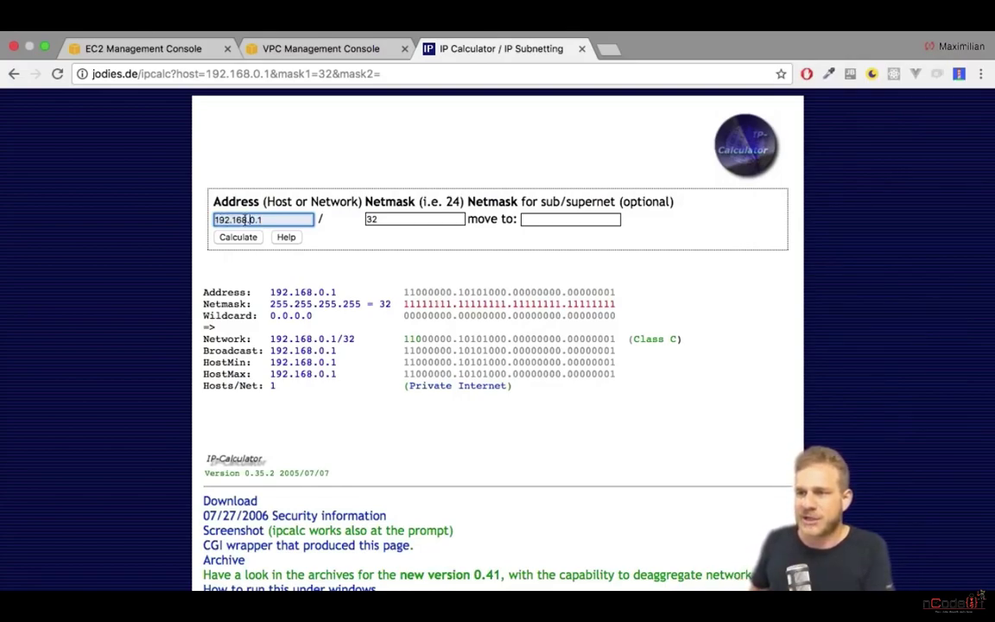
left_click_drag(249, 220, 269, 223)
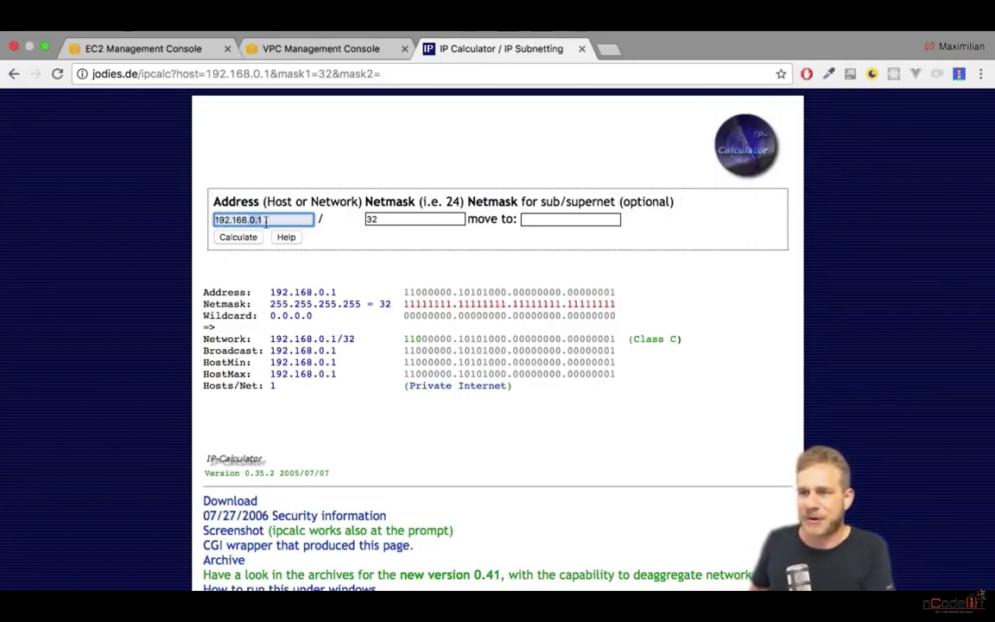
left_click(332, 222)
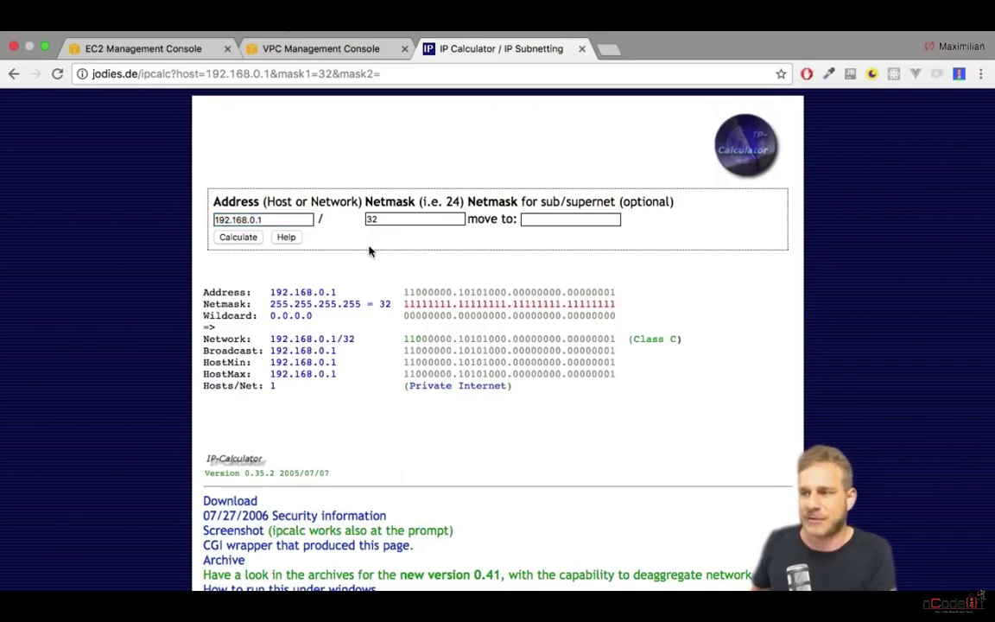
key("Tab")
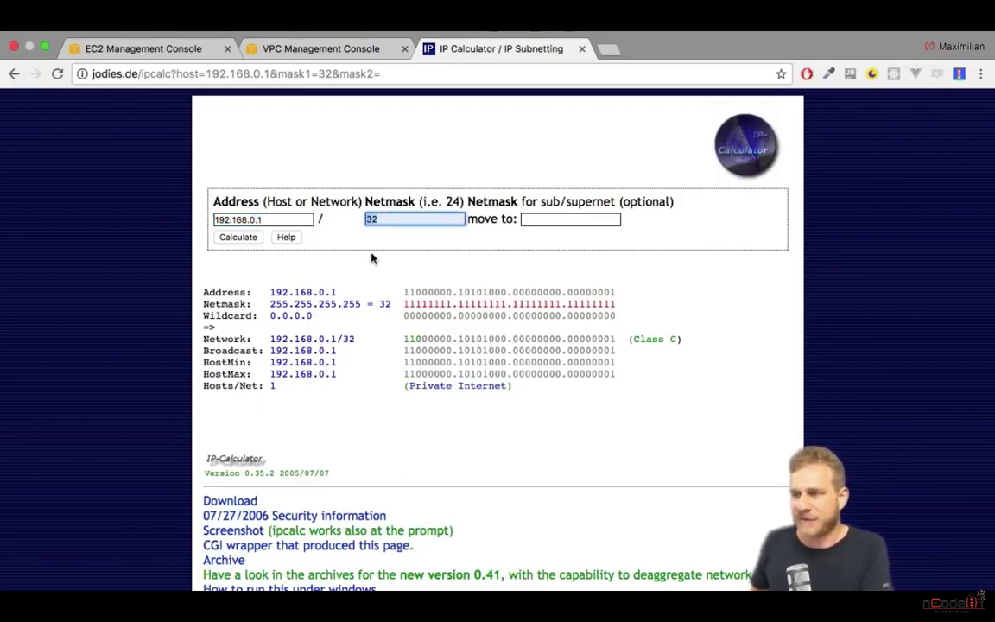
type("16")
left_click(238, 236)
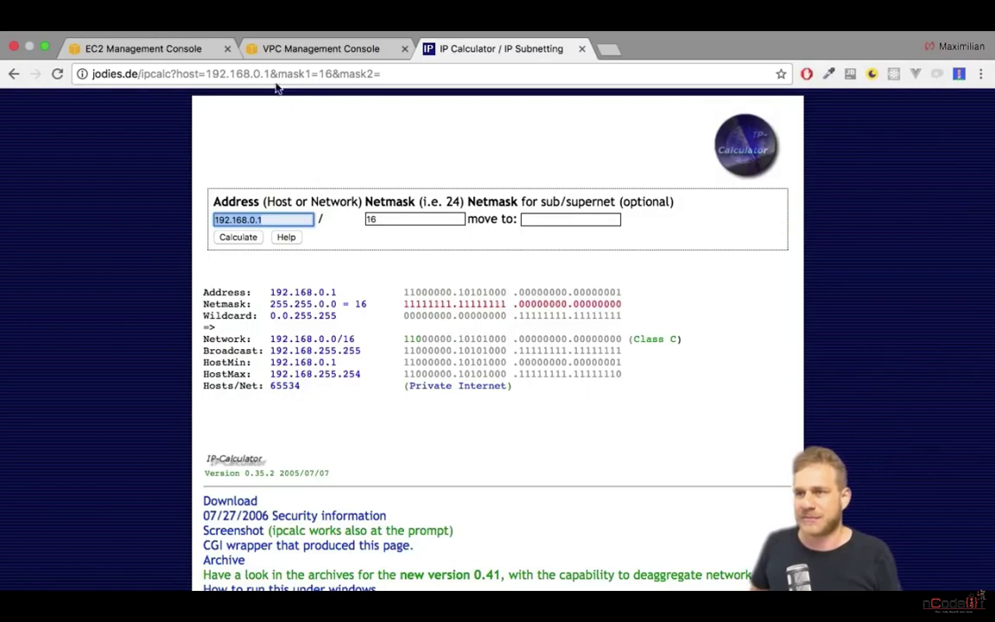
- Return to the VPC Wizard, keep No IPv6 CIDR Block selected, and name the VPC my-custom-vpc
left_click(247, 49)
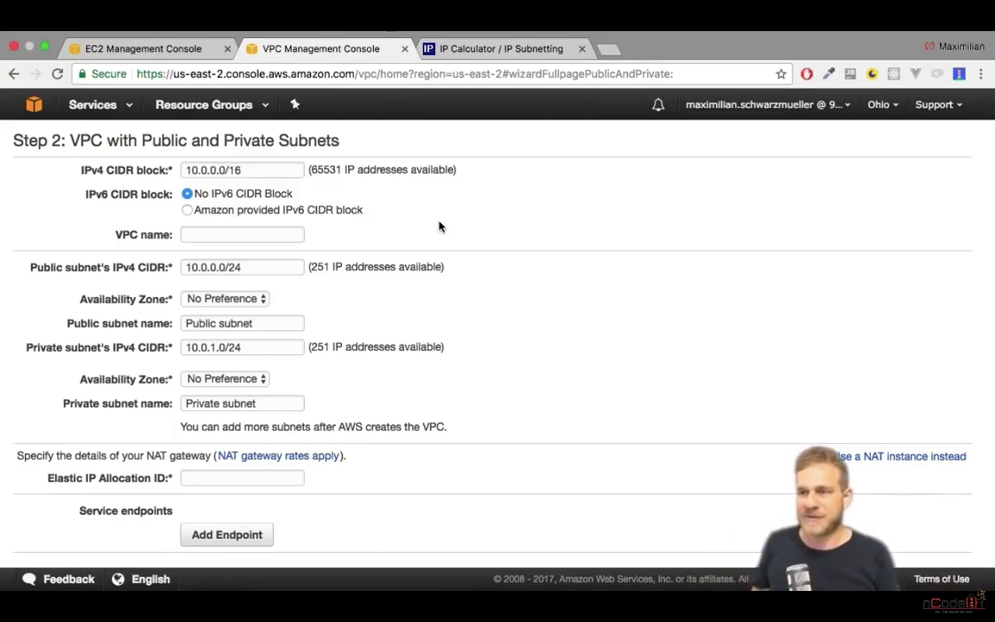
left_click(207, 211)
left_click(186, 193)
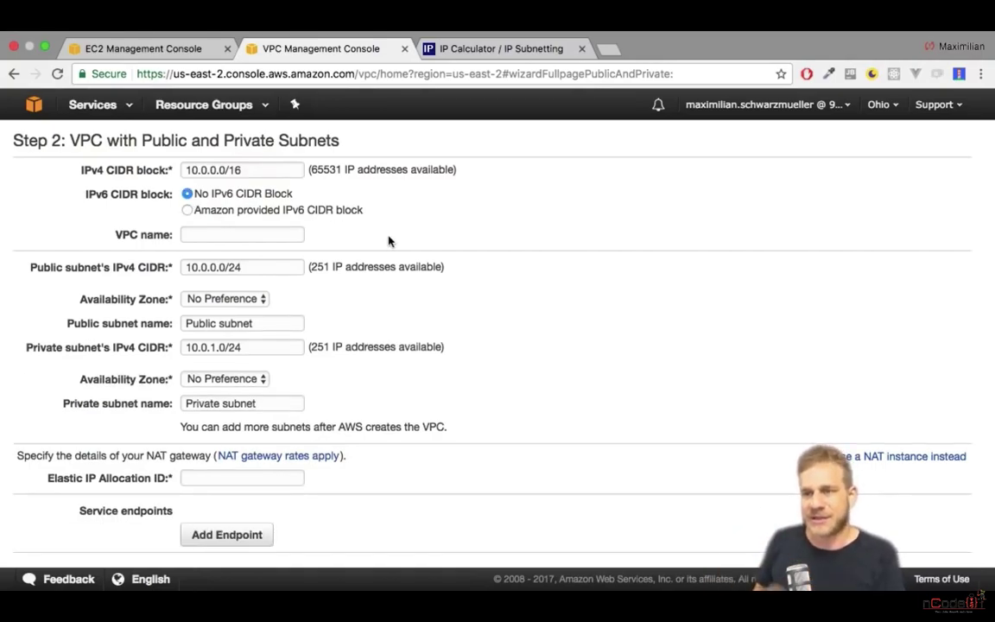
left_click(253, 233)
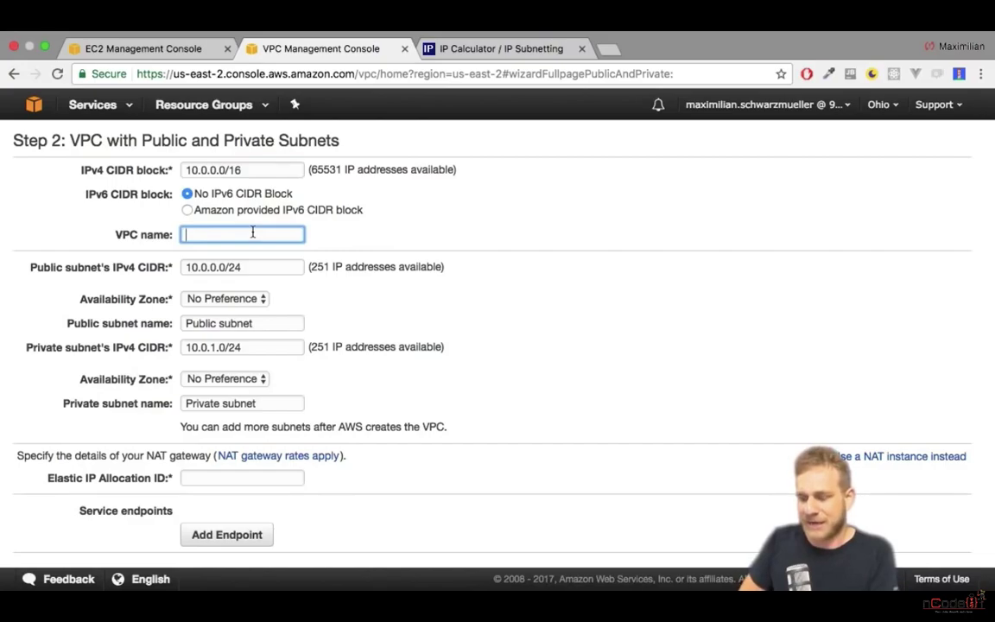
type("my-custom-vpc")
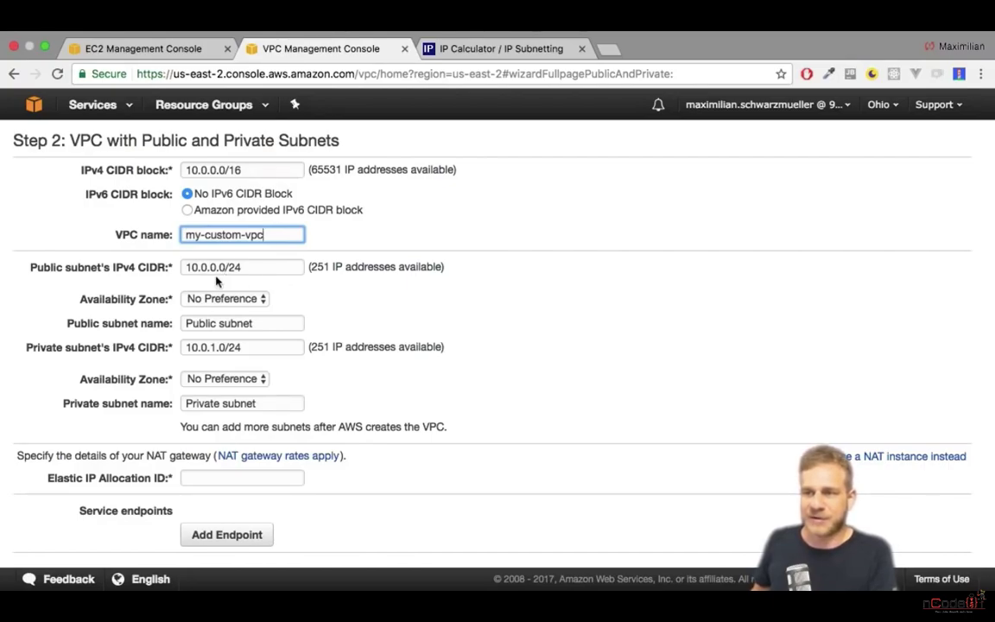
- Try a /32 prefix for the public subnet's IPv4 CIDR, and restore the block to 10.0.0.0/24
left_click(233, 267)
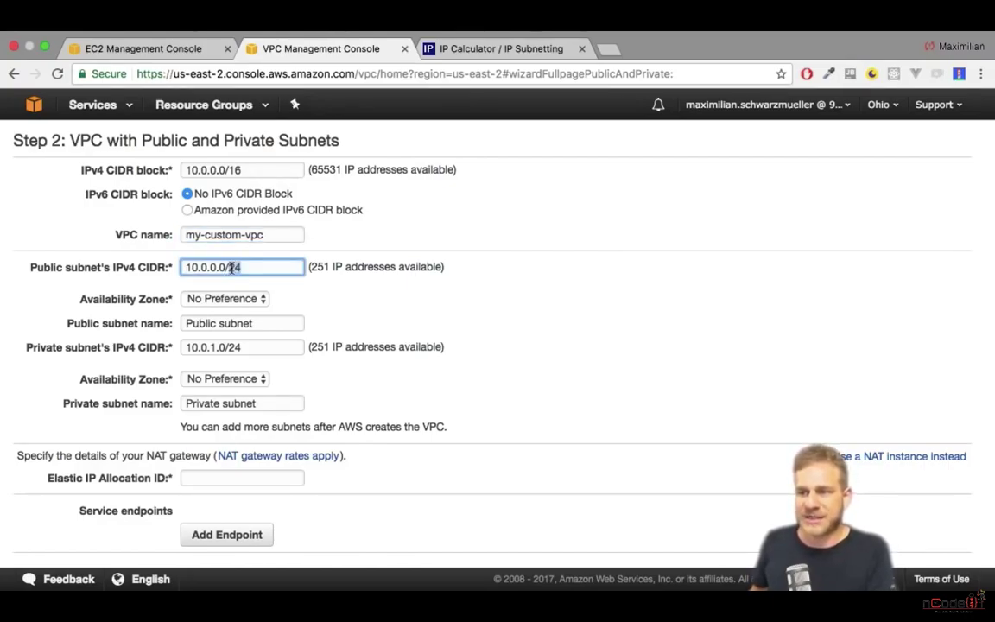
left_click(305, 294)
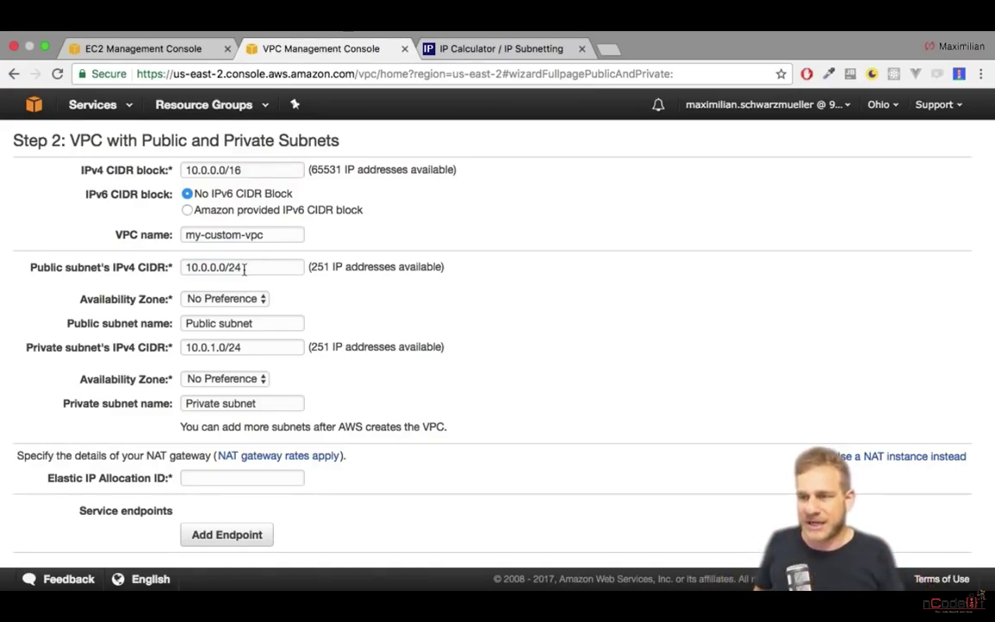
left_click_drag(244, 269, 233, 267)
left_click(317, 293)
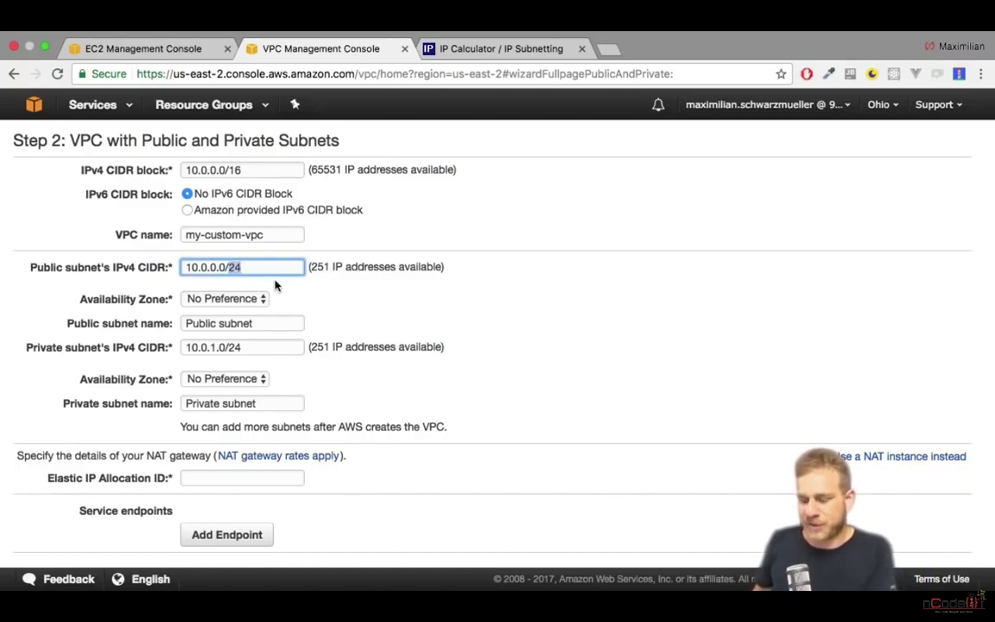
type("3")
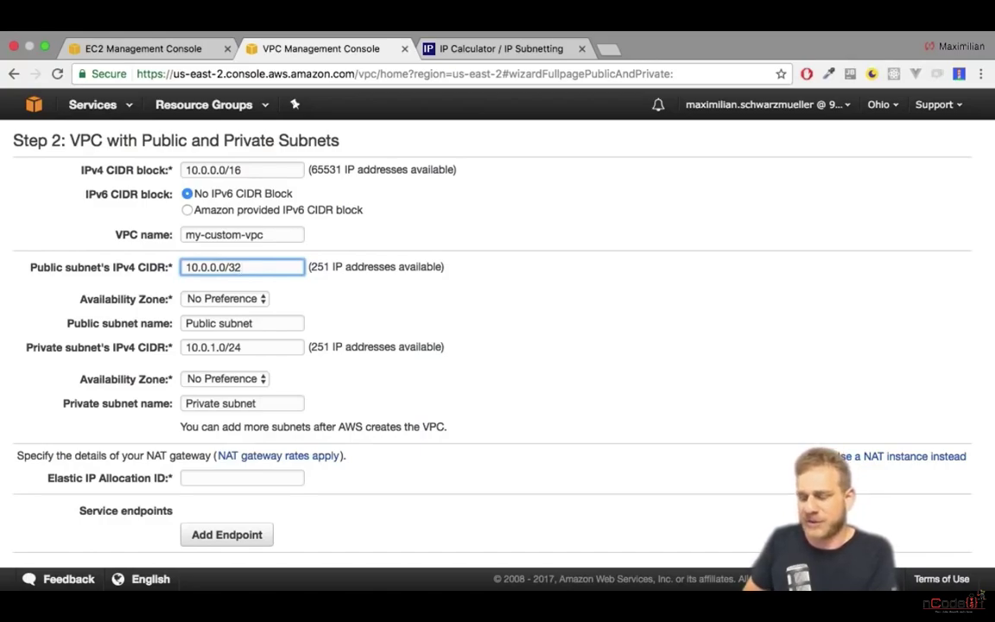
key("BackSpace")
type("24")
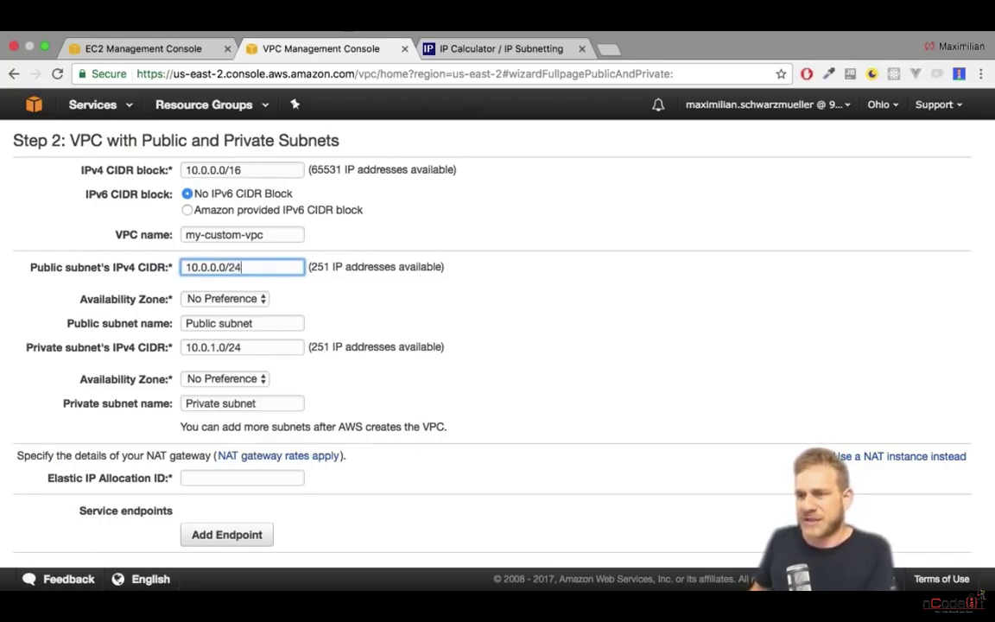
left_click(373, 302)
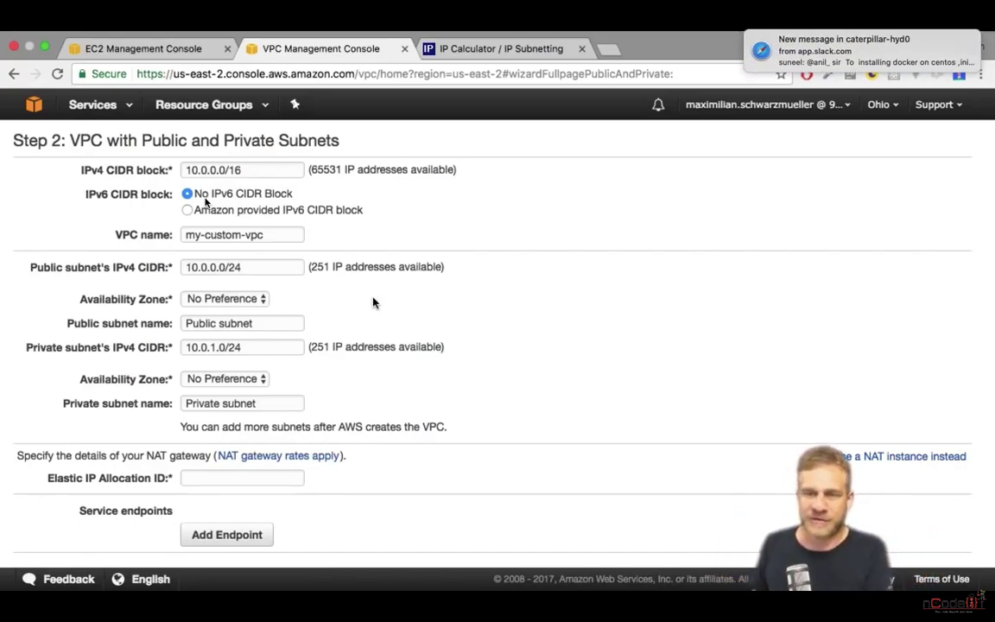
- Review the public subnet's availability zone options and name in the wizard, keeping No Preference and Public subnet
left_click(220, 298)
left_click(264, 269)
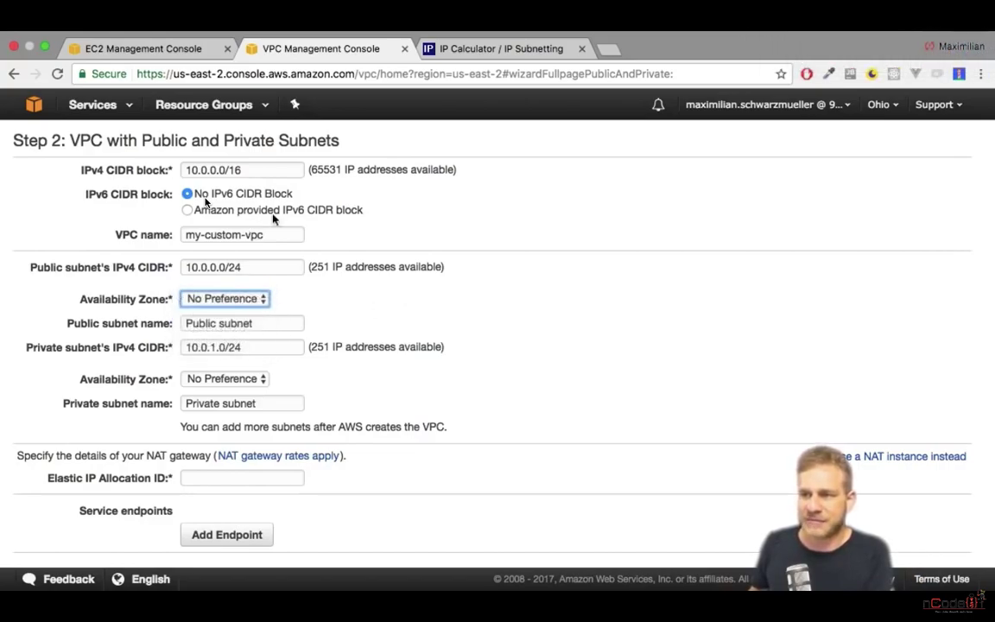
left_click(269, 297)
left_click(275, 296)
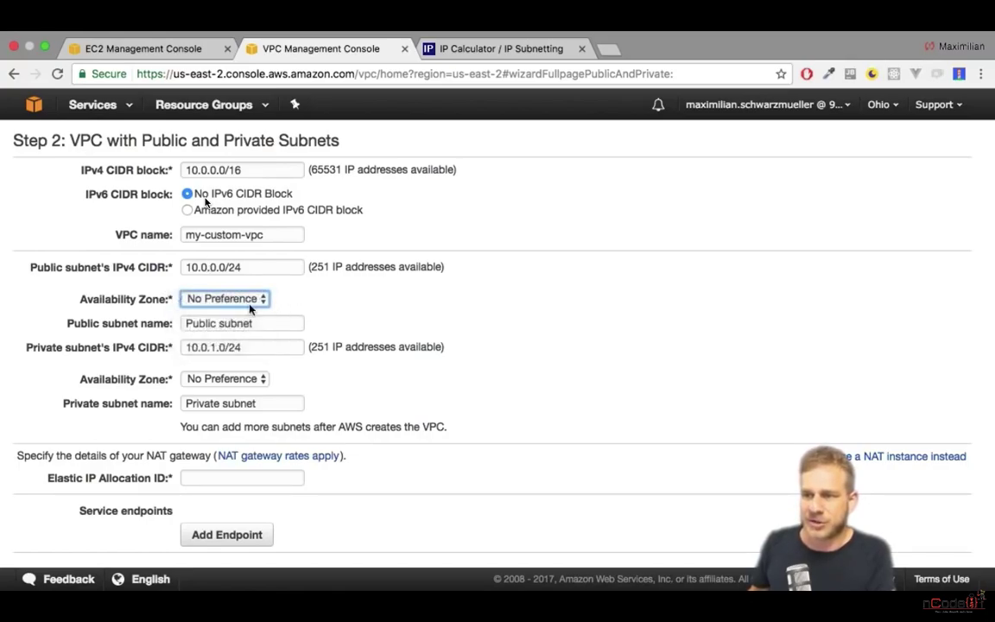
left_click(227, 298)
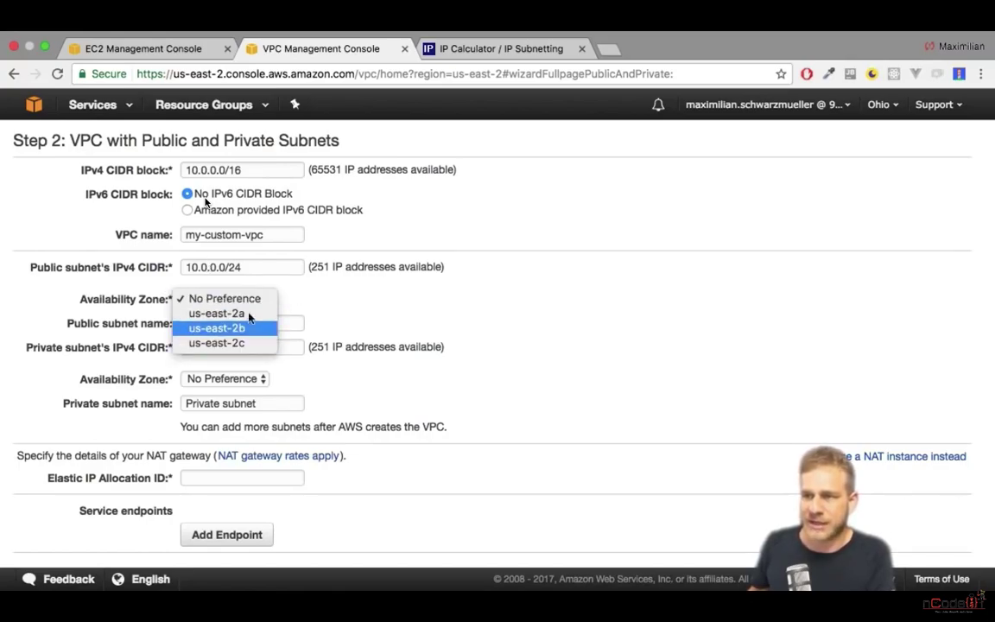
left_click(243, 302)
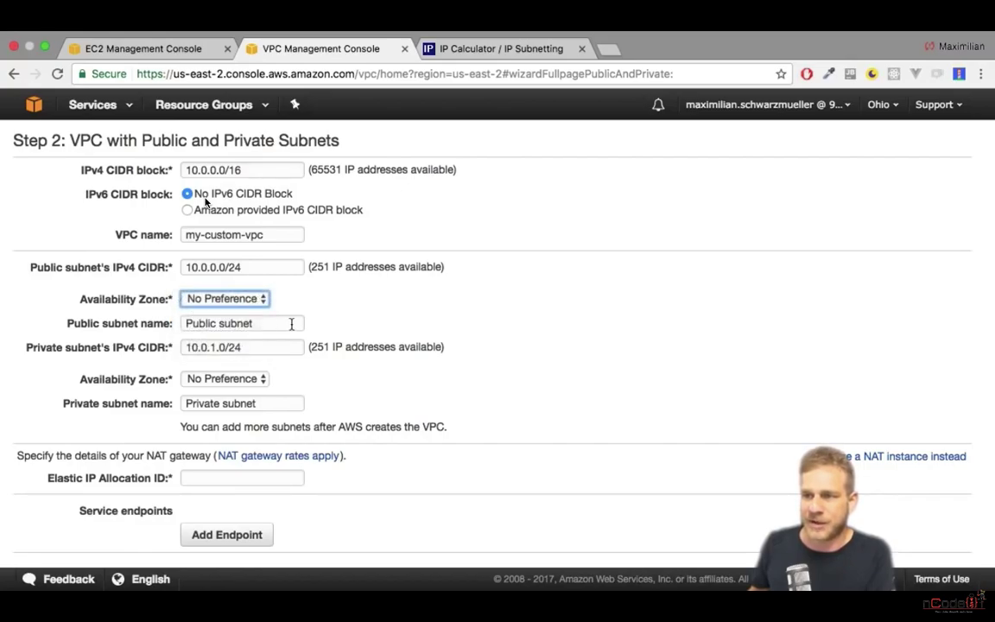
key("Tab")
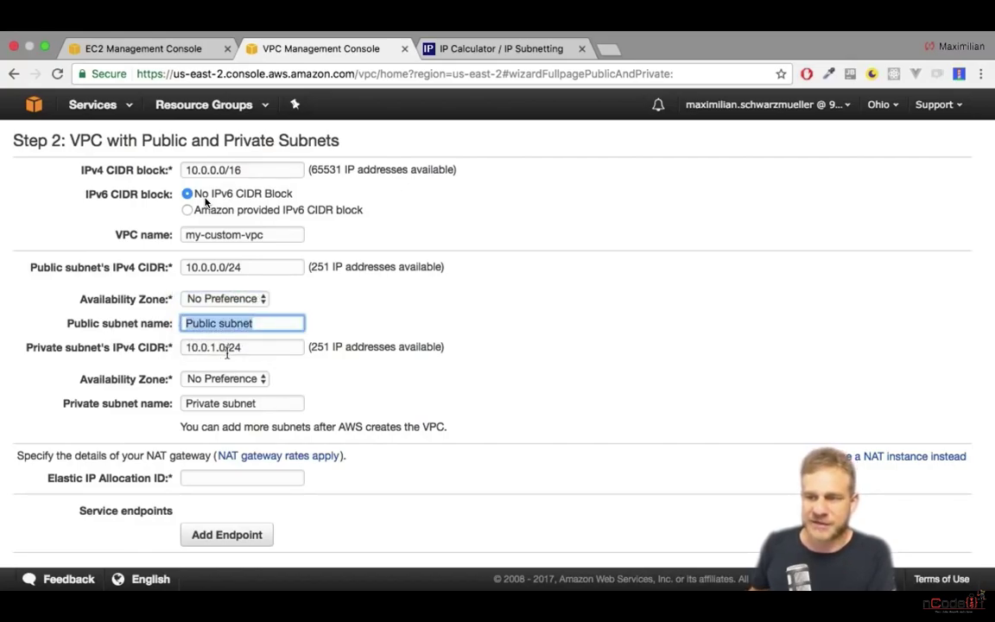
left_click(282, 339)
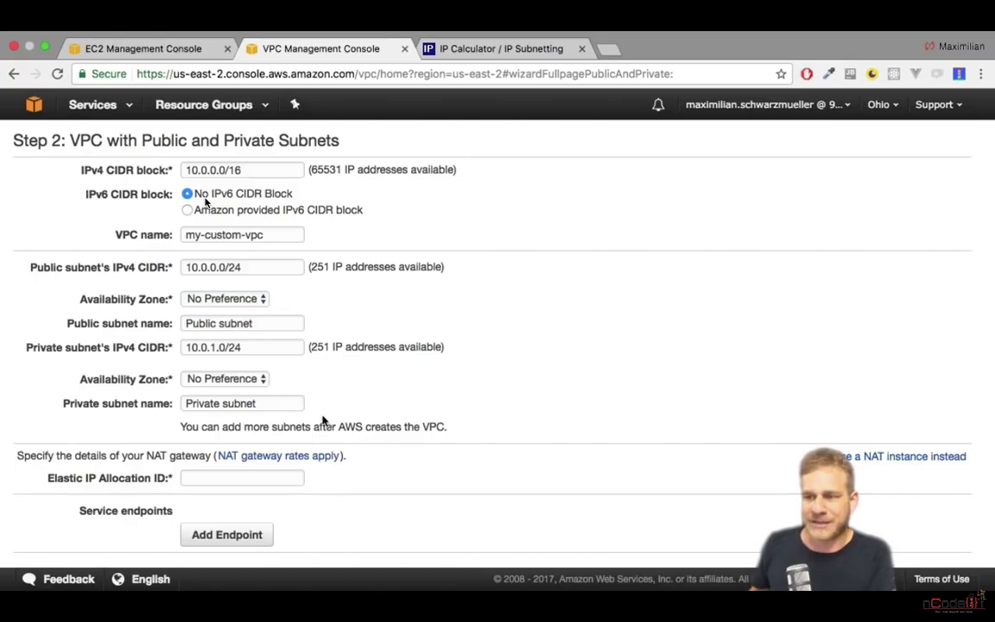
- Review the wizard's remaining settings, including the NAT gateway's Elastic IP Allocation ID, service endpoints, DNS hostnames and hardware tenancy
scroll(335, 415, "down", 2)
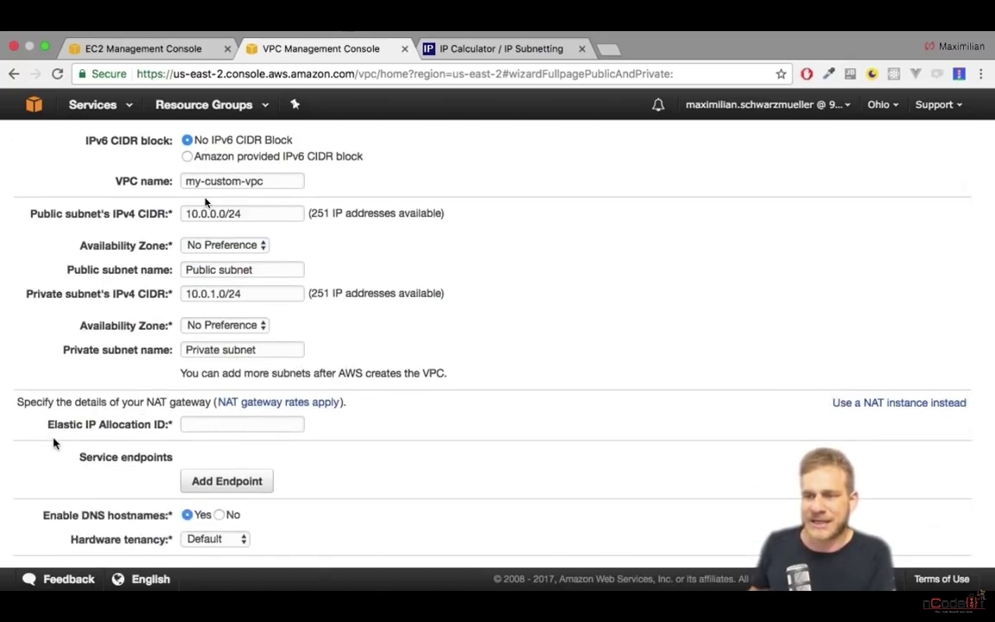
left_click(215, 426)
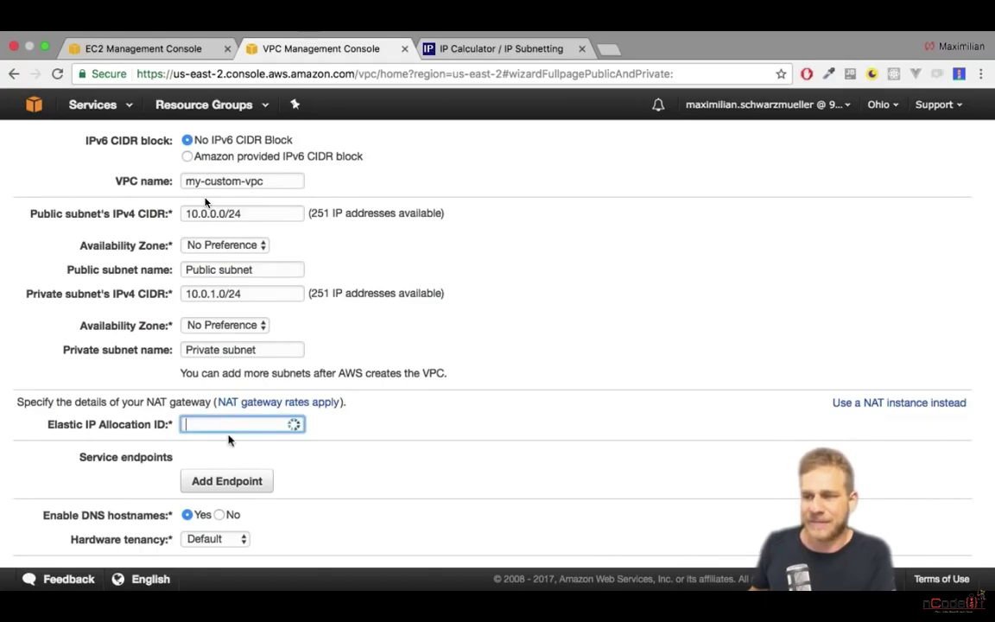
left_click(396, 420)
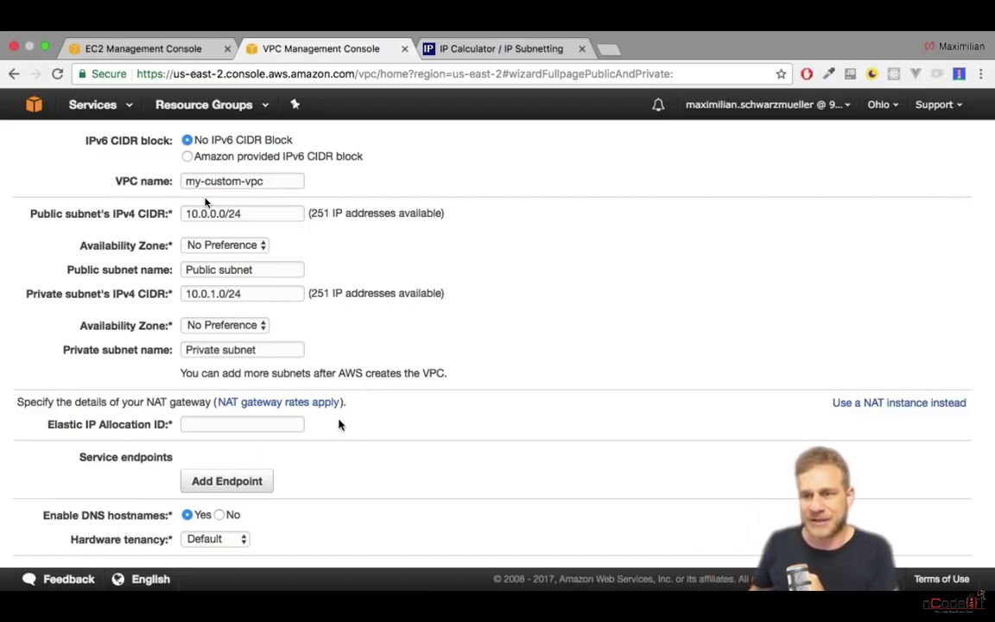
scroll(368, 405, "down", 2)
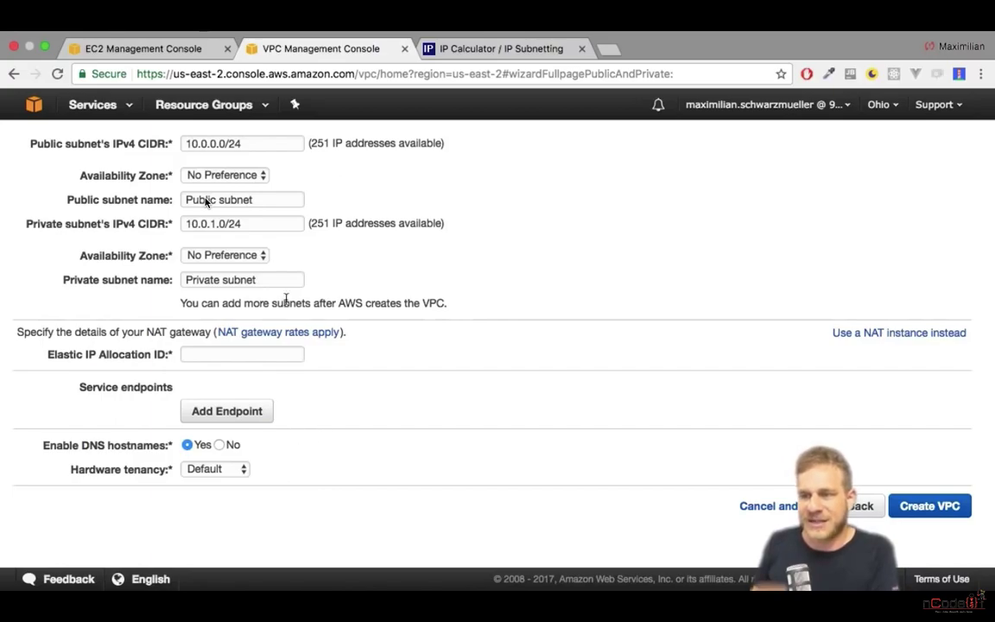
scroll(281, 294, "up", 3)
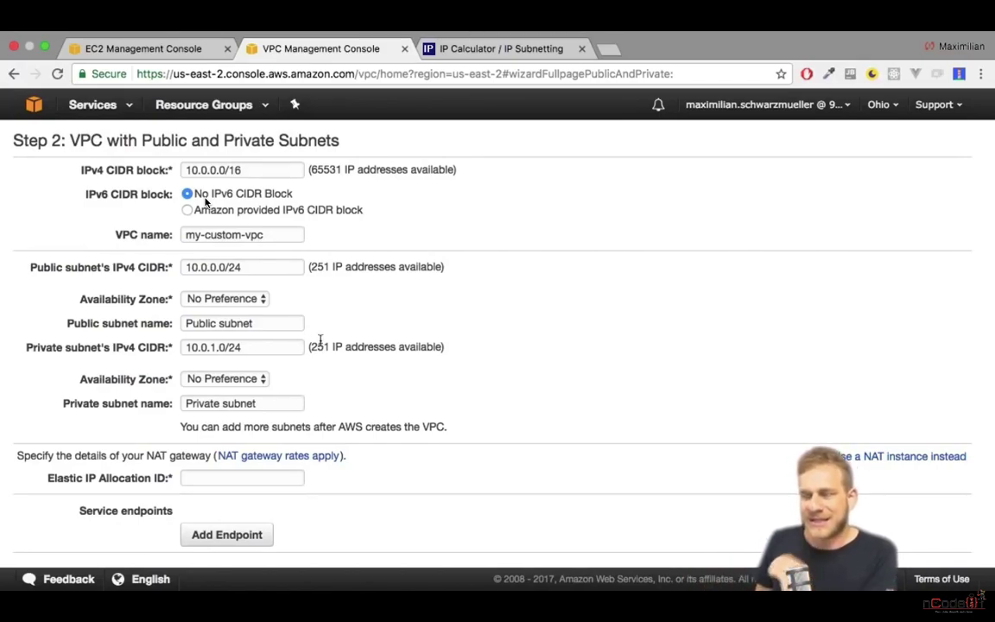
- Leave the wizard for the VPC Dashboard, and inspect the existing VPC's summary and the list of subnets
left_click(102, 104)
left_click(49, 179)
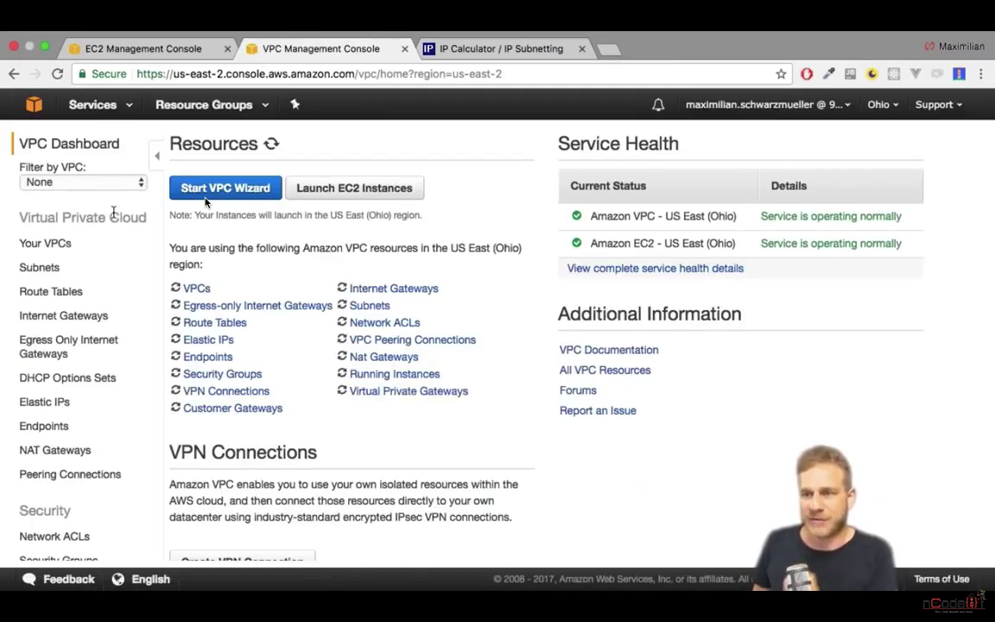
left_click(192, 290)
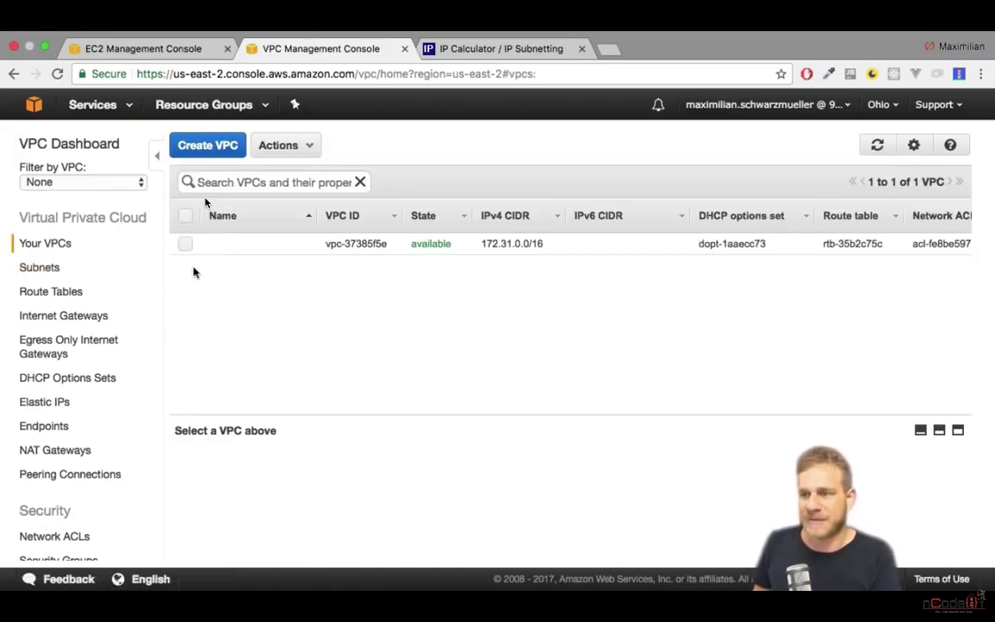
left_click(294, 253)
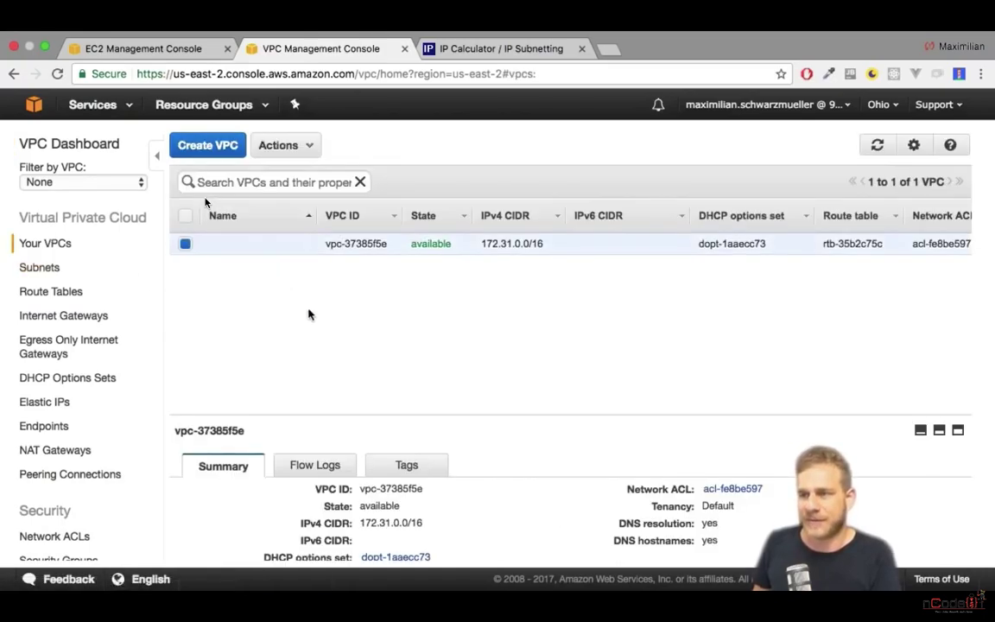
left_click(56, 270)
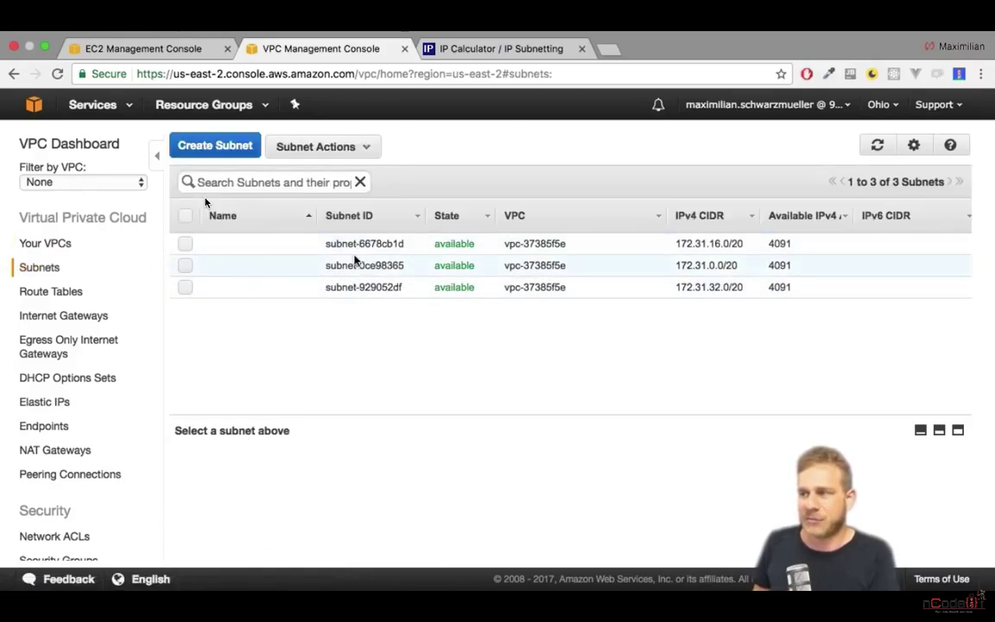
- Inspect the 172.31.16.0/20 subnet's summary and route table, and follow its 0.0.0.0/0 route to the attached internet gateway's details
left_click(298, 242)
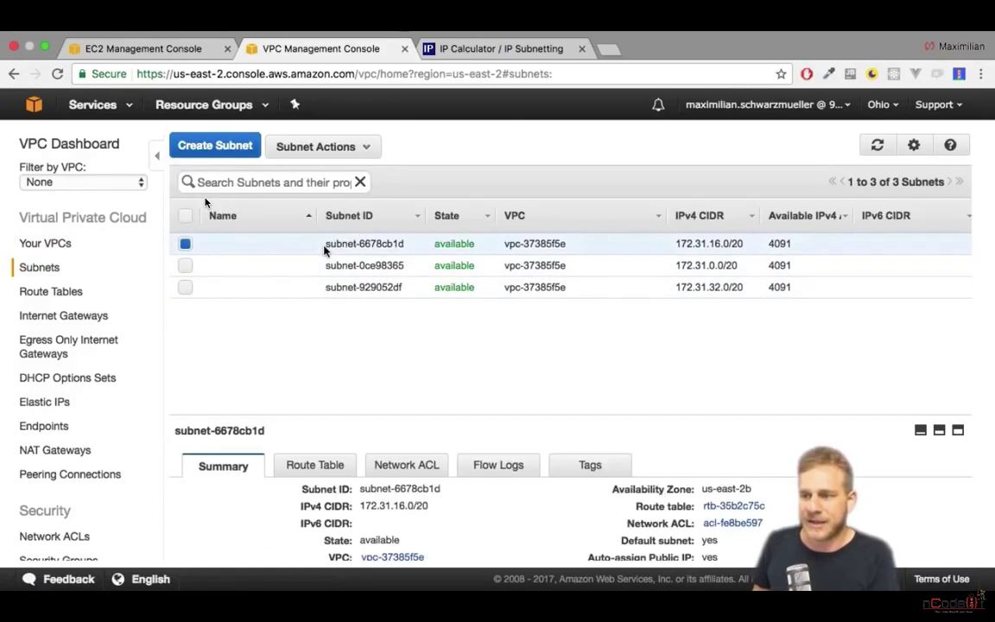
left_click_drag(577, 417, 488, 300)
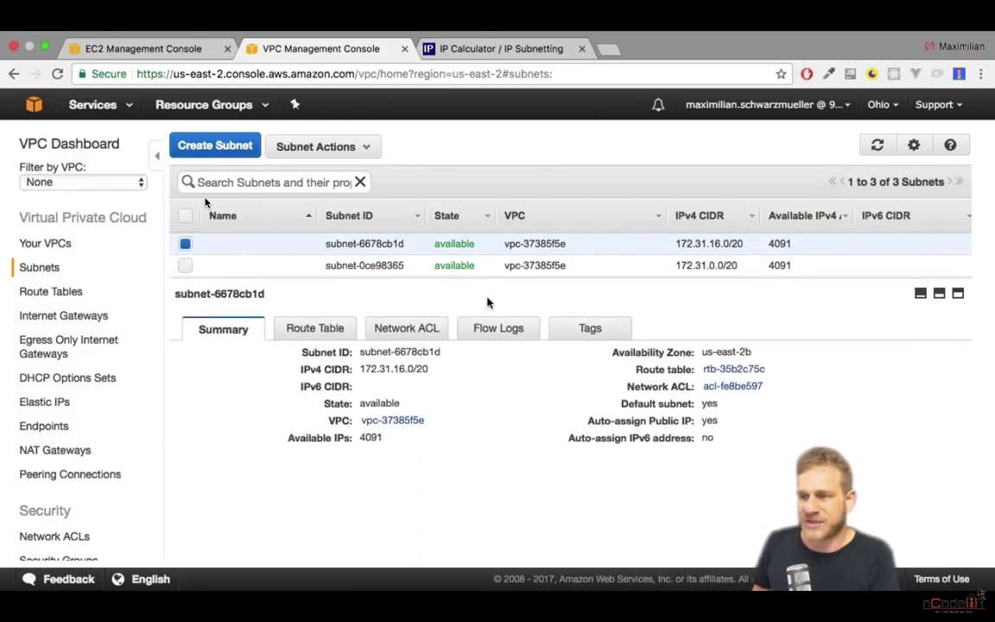
left_click(329, 335)
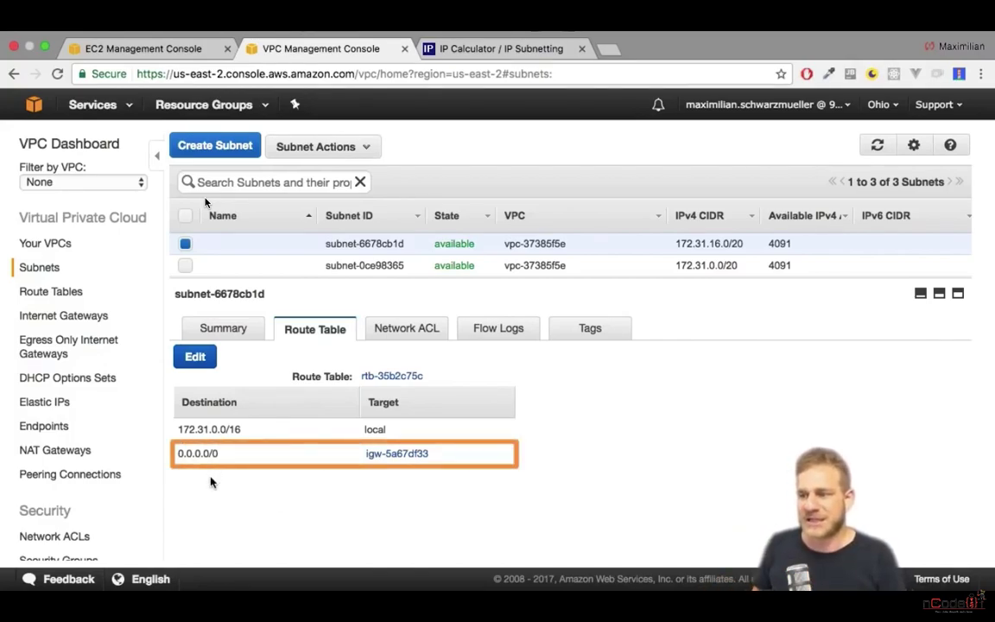
left_click(393, 456)
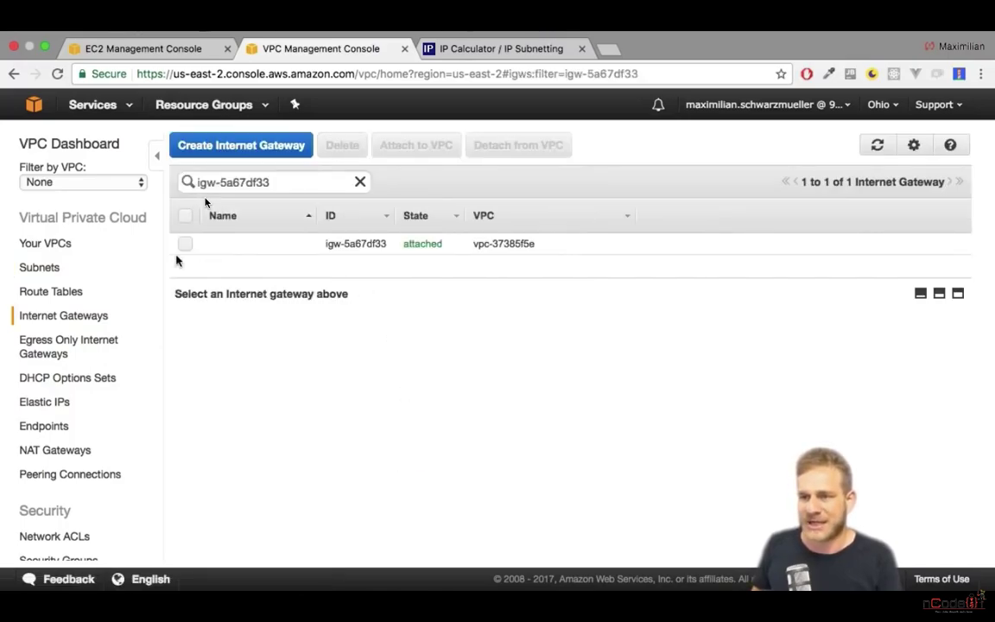
left_click(285, 245)
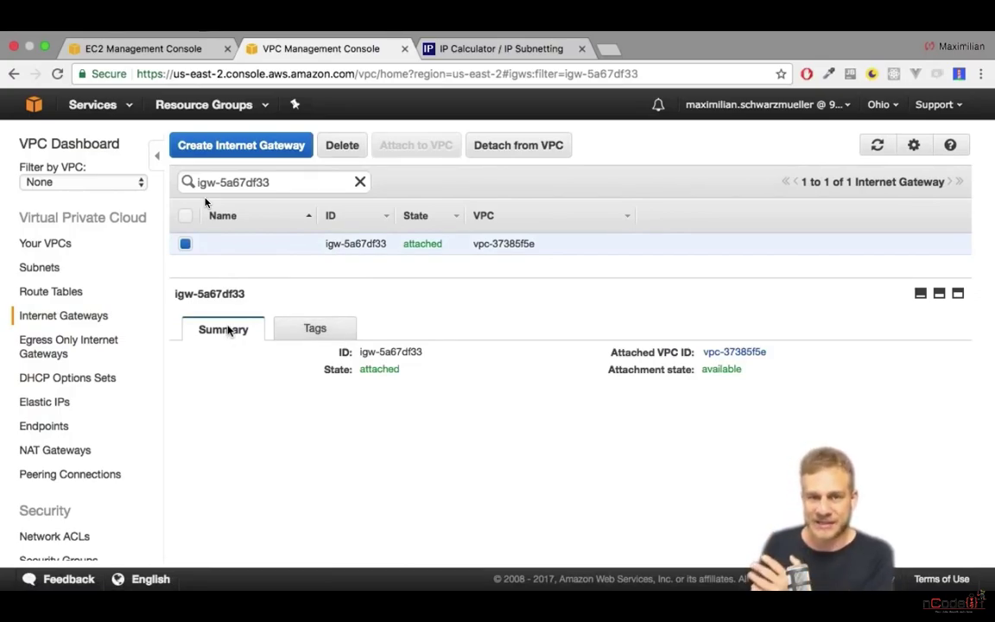
- Return to the subnets and review the 172.31.16.0/20 subnet's inbound and outbound network ACL rules and its summary
left_click(43, 271)
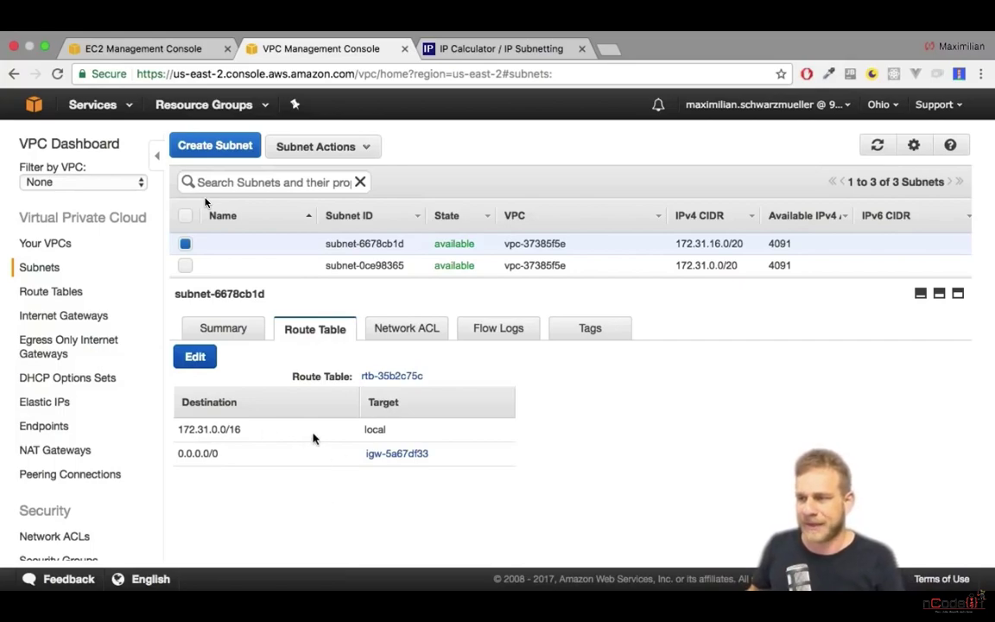
left_click(424, 320)
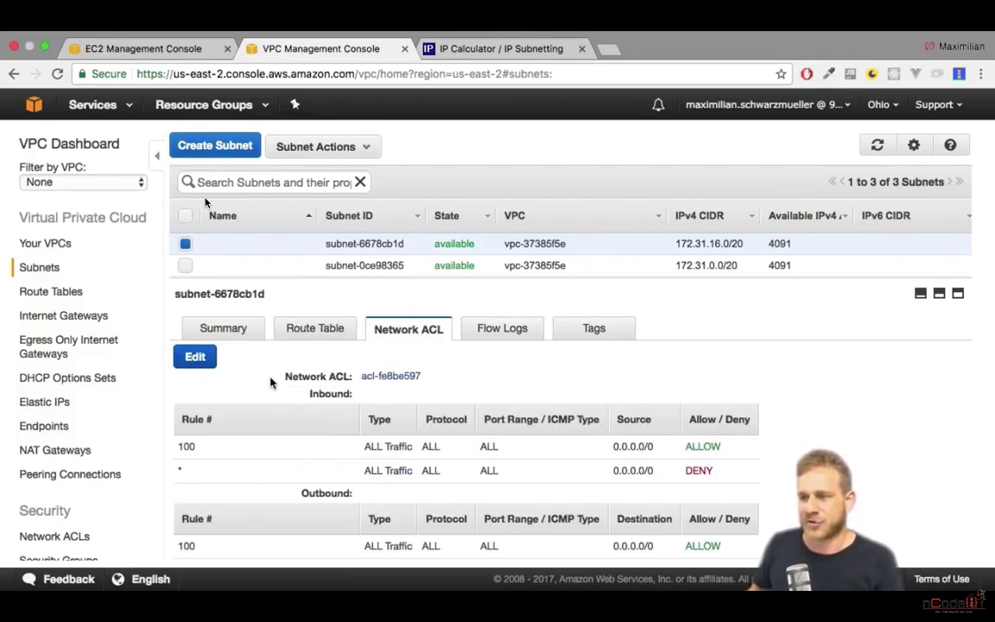
scroll(268, 378, "down", 1)
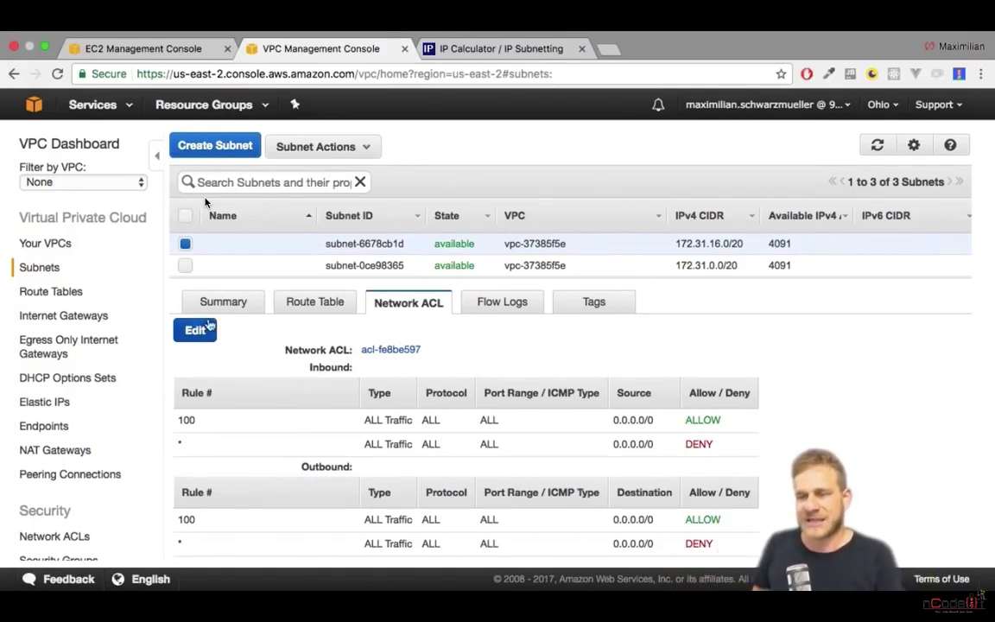
left_click(232, 307)
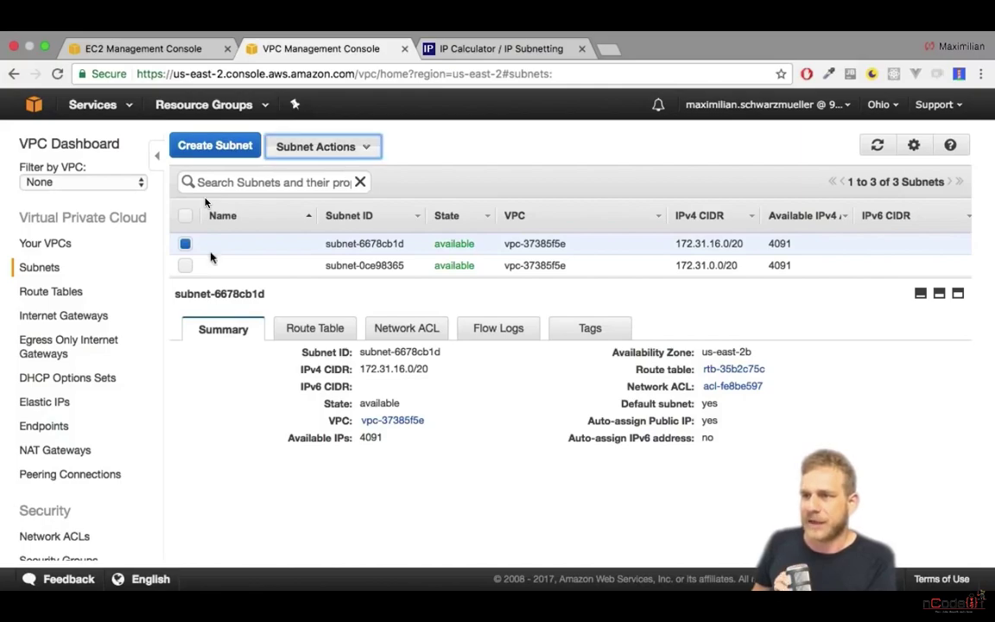
- Try turning off auto-assign public IPv4 address for the 172.31.16.0/20 subnet, and cancel the change without saving
left_click(365, 156)
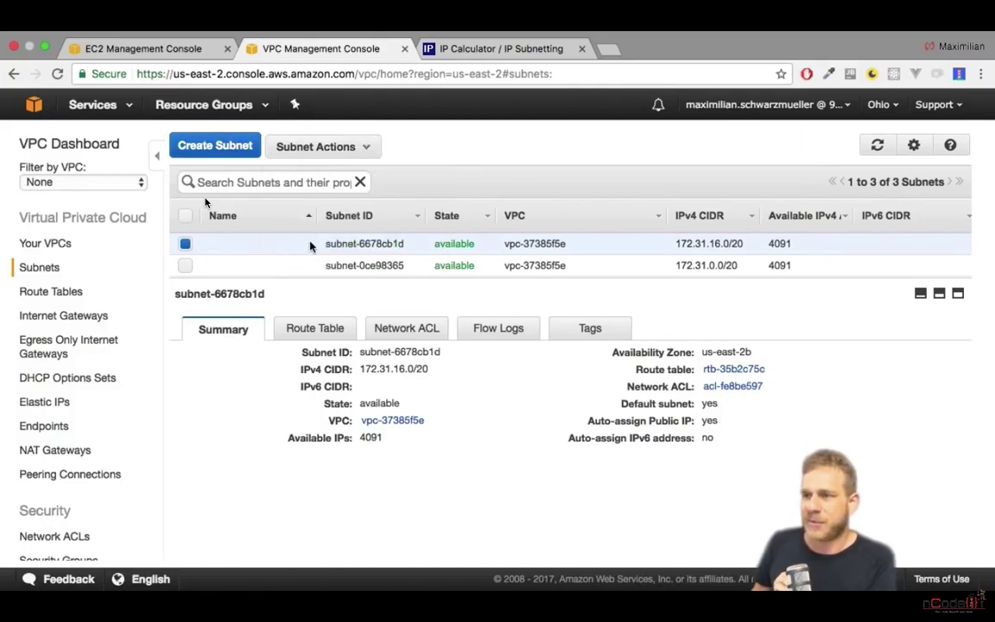
left_click(333, 148)
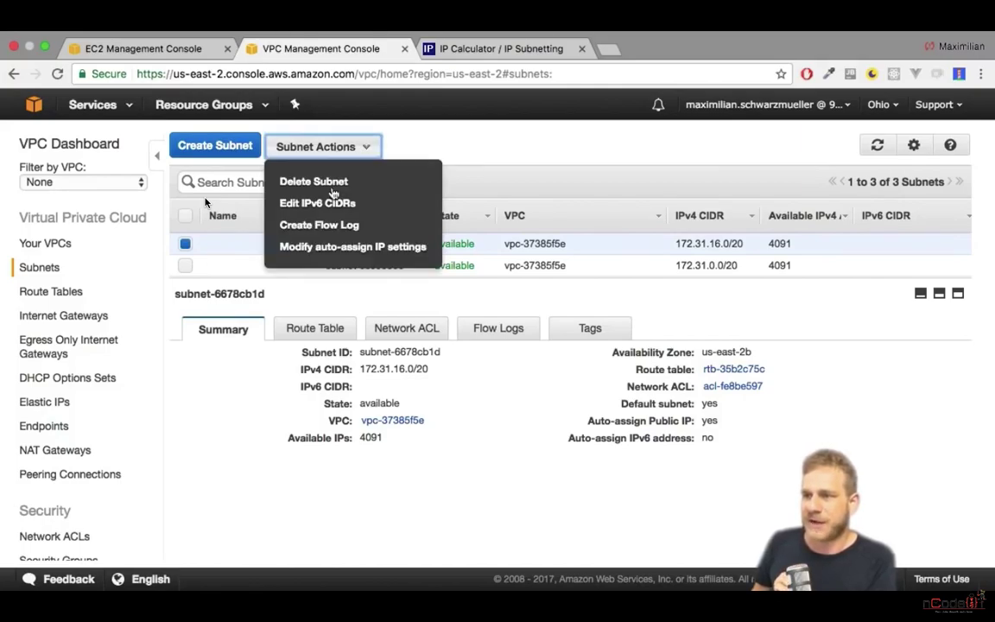
left_click(357, 248)
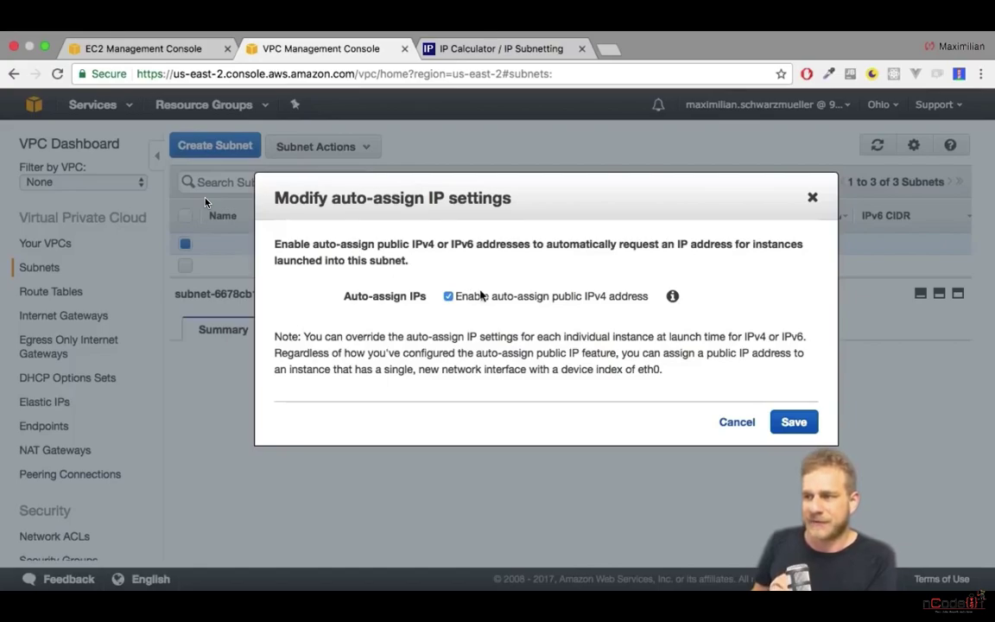
left_click(448, 296)
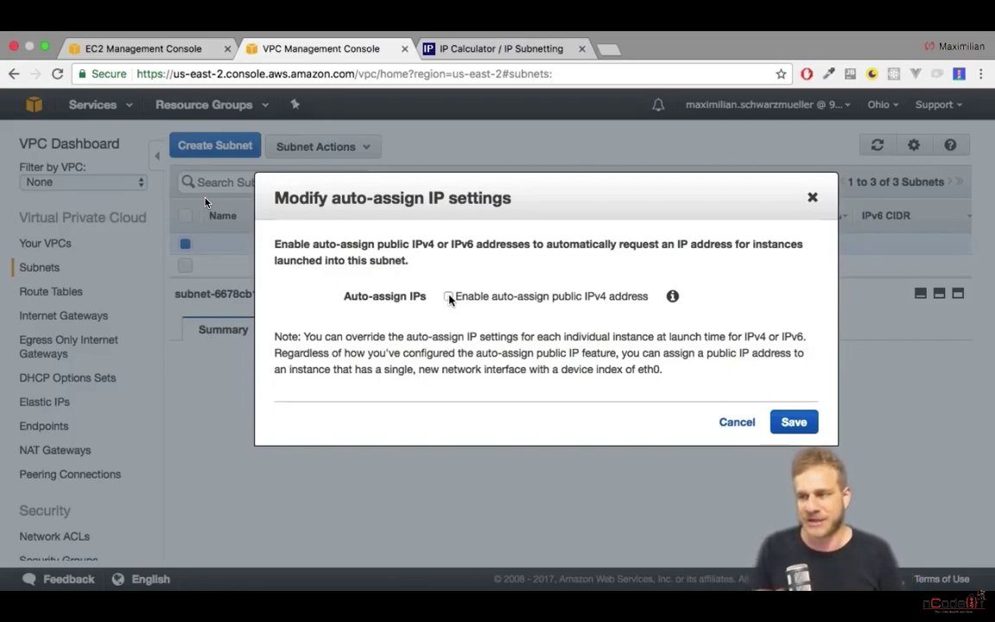
left_click(724, 422)
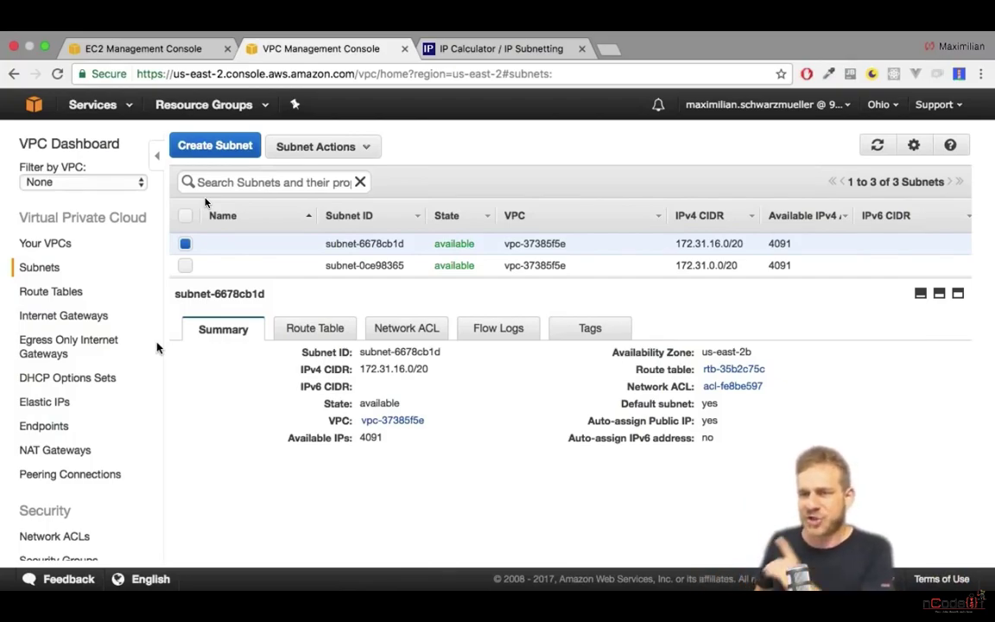
- Switch to the EC2 service and inspect the description of the launch-wizard-3 security group
left_click(129, 105)
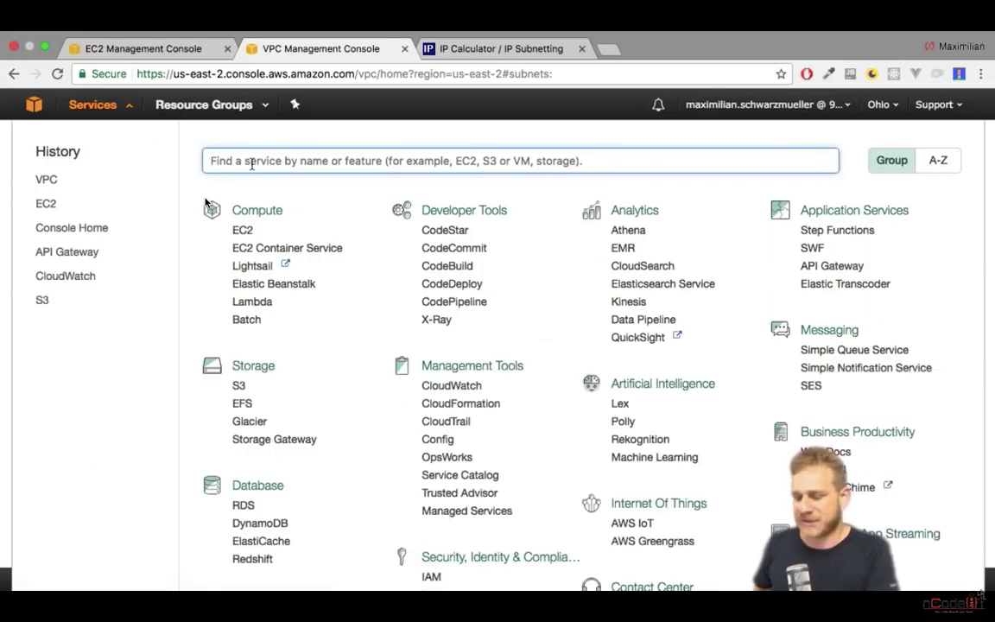
left_click(242, 231)
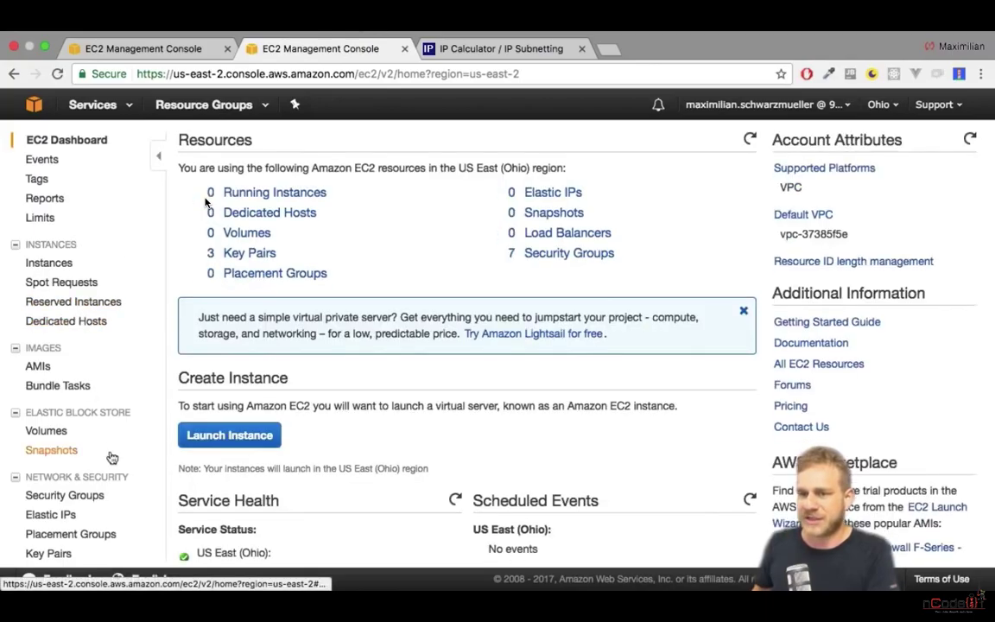
left_click(88, 498)
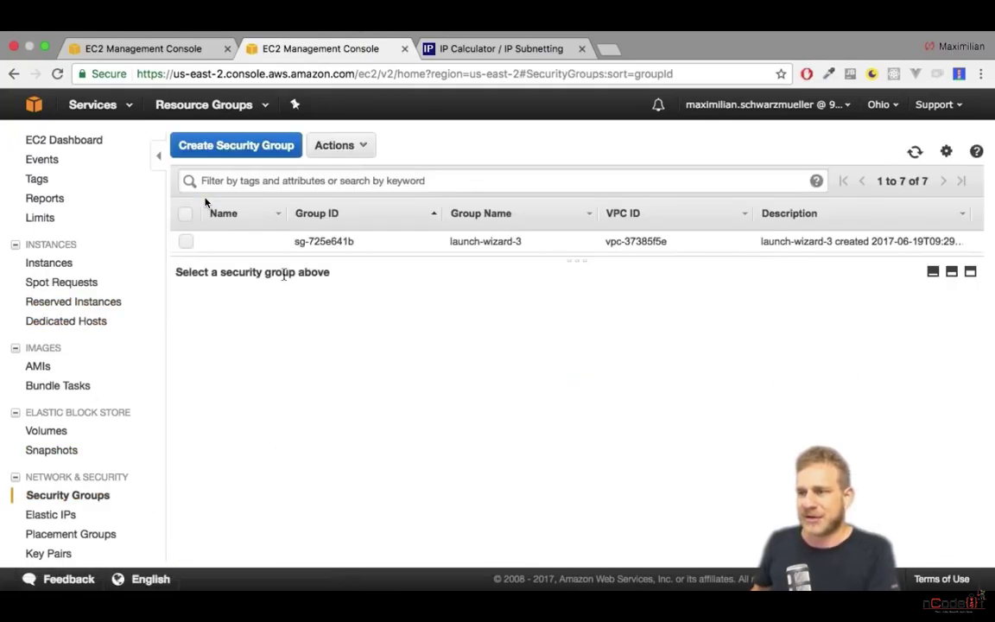
left_click(328, 241)
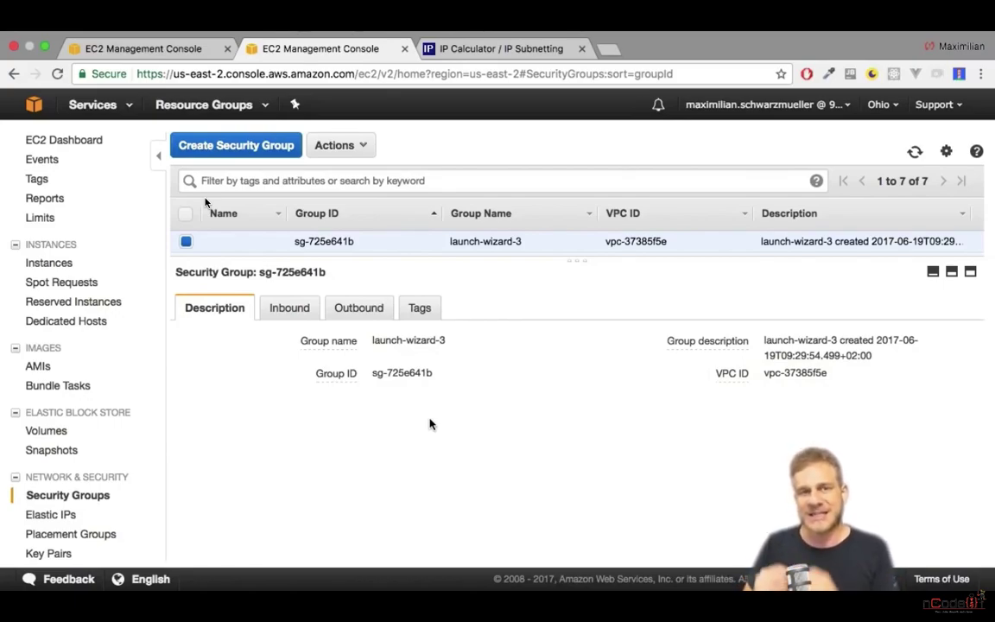
- In the open instance launch wizard, go to the security group configuration and review the existing security groups available for assignment
left_click(162, 49)
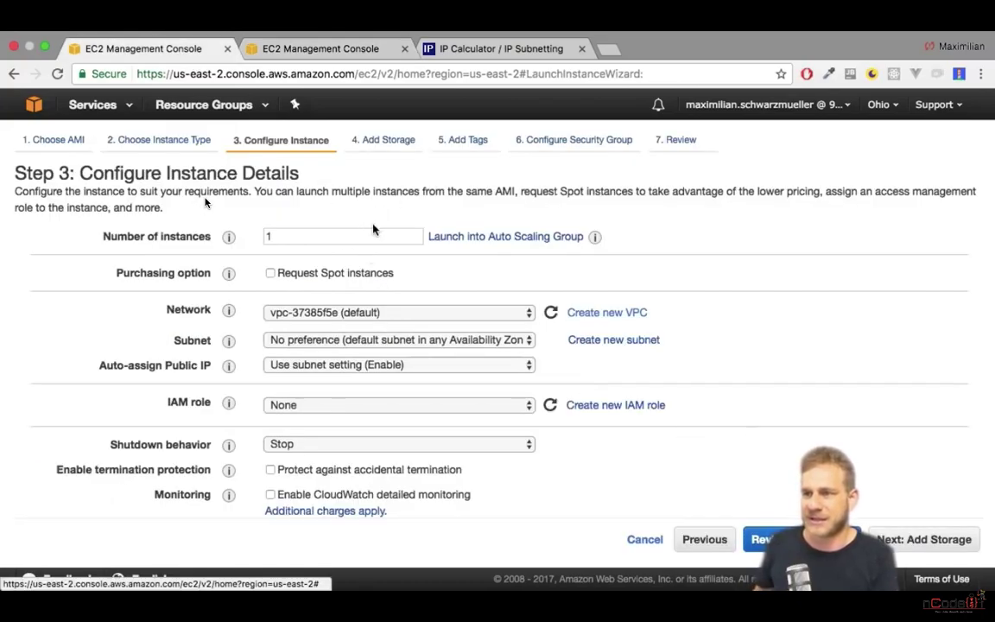
left_click(557, 147)
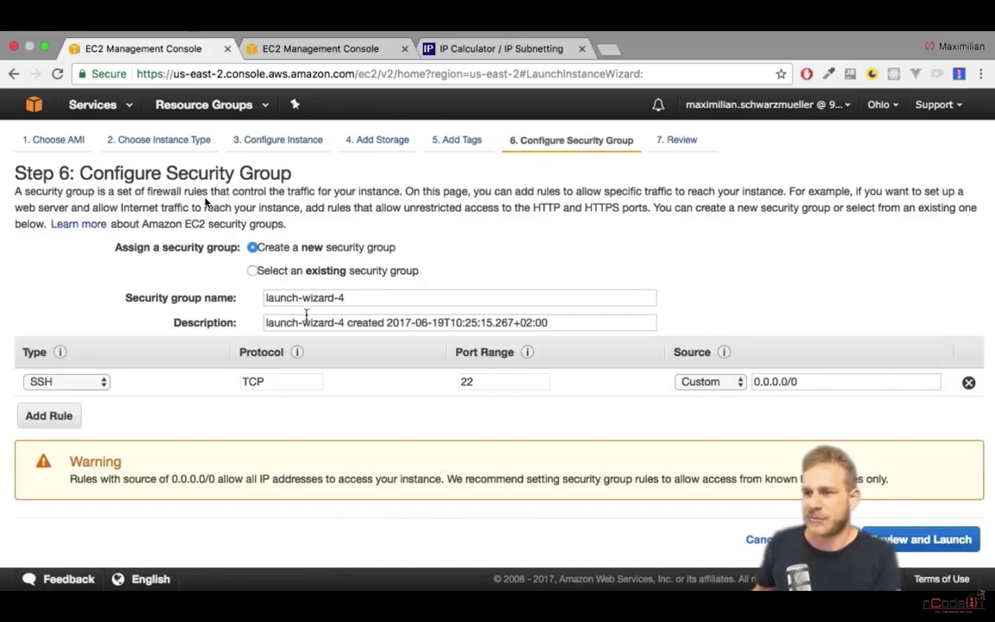
left_click(315, 271)
scroll(300, 352, "down", 3)
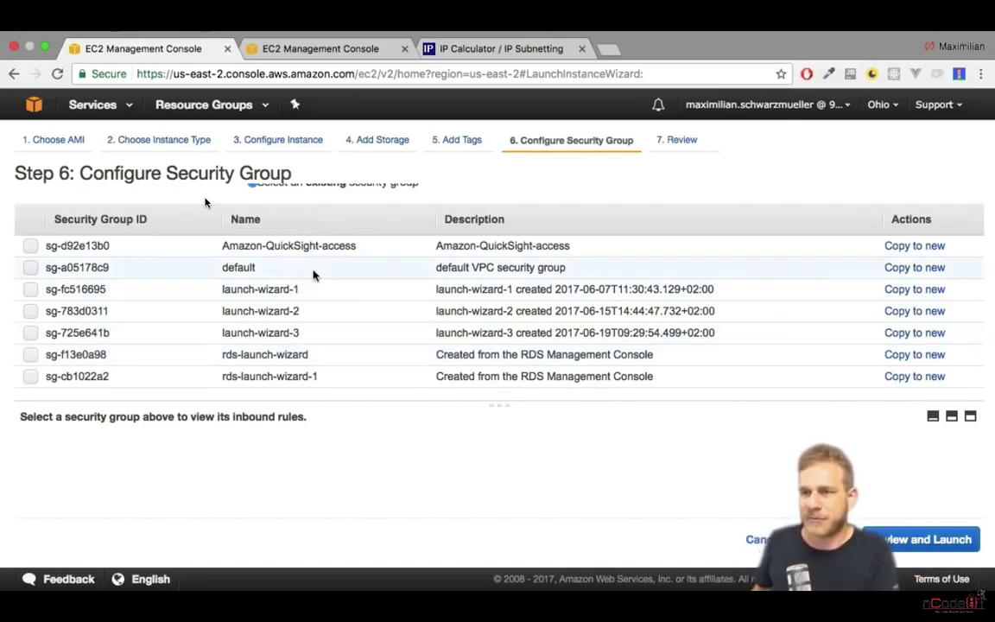
left_click(344, 44)
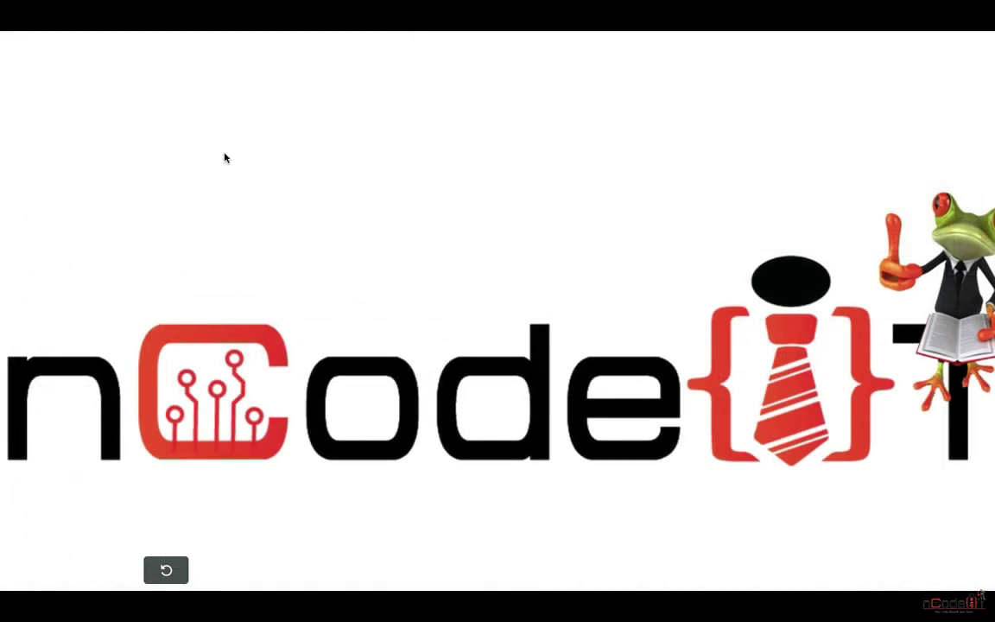
key("Escape")
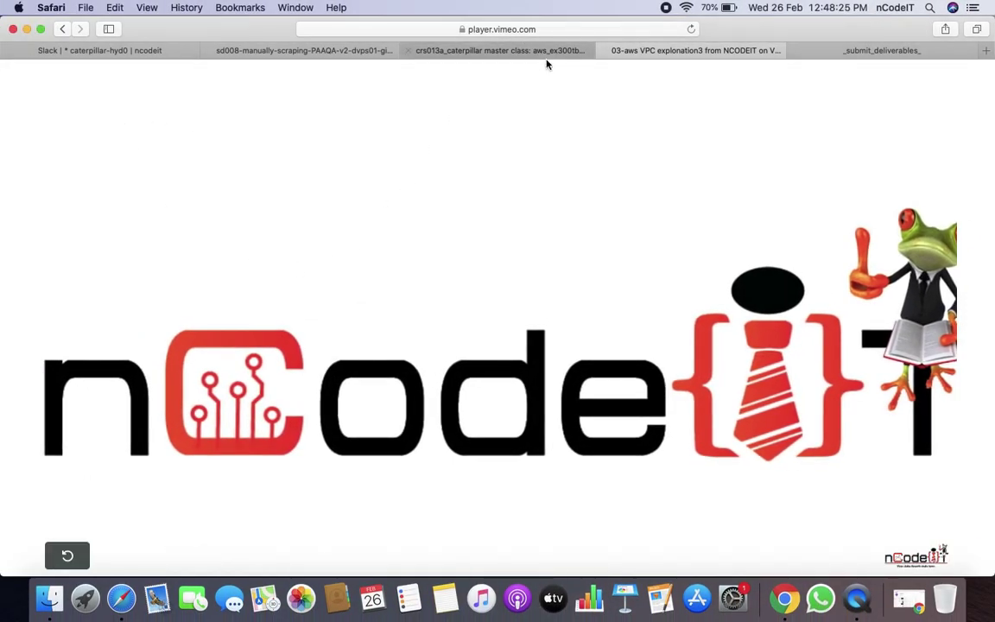